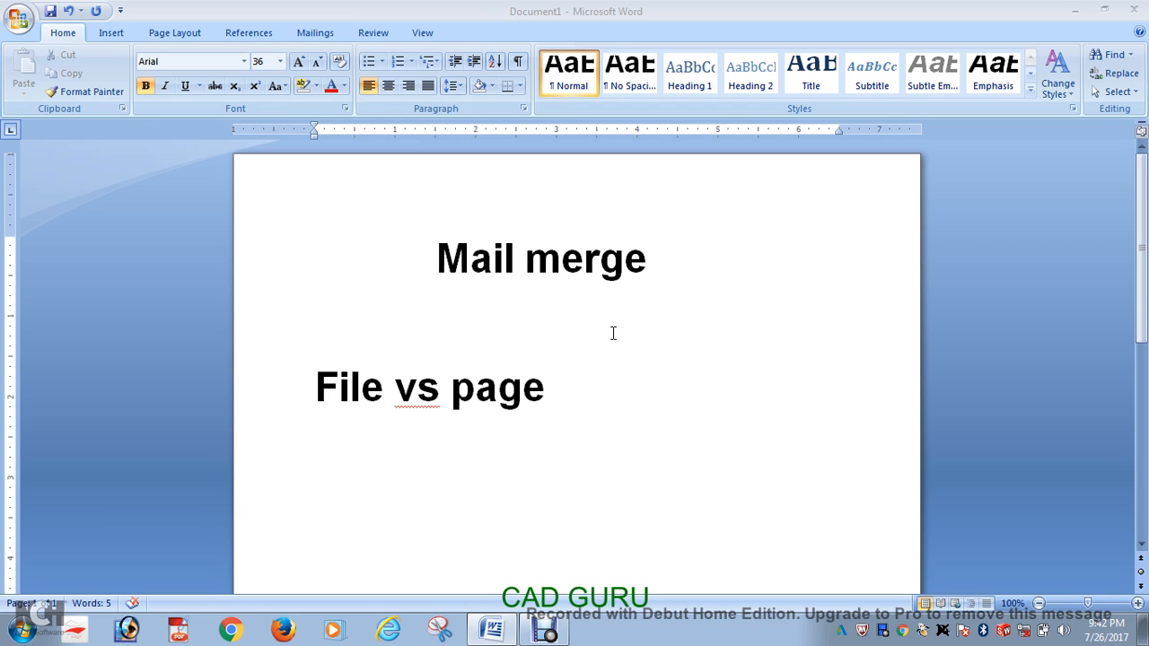
{"action": "left_click", "coordinate": [650, 262]}
{"action": "left_click_drag", "start_coordinate": [385, 395], "coordinate": [313, 395]}
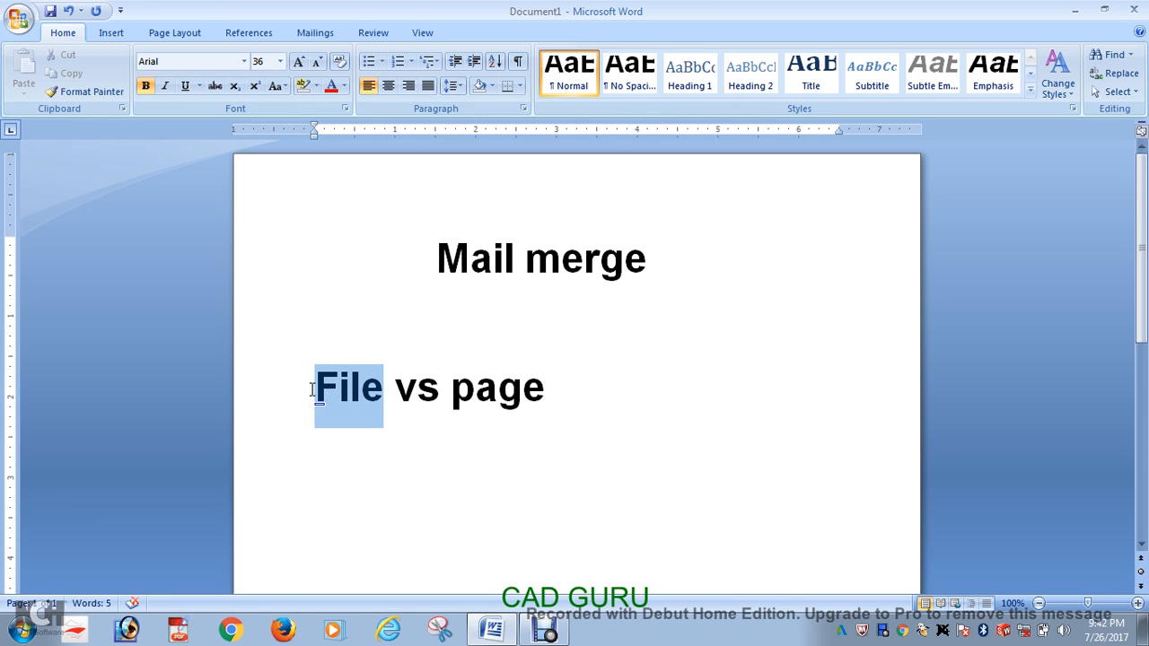
{"action": "left_click_drag", "start_coordinate": [450, 396], "coordinate": [549, 390]}
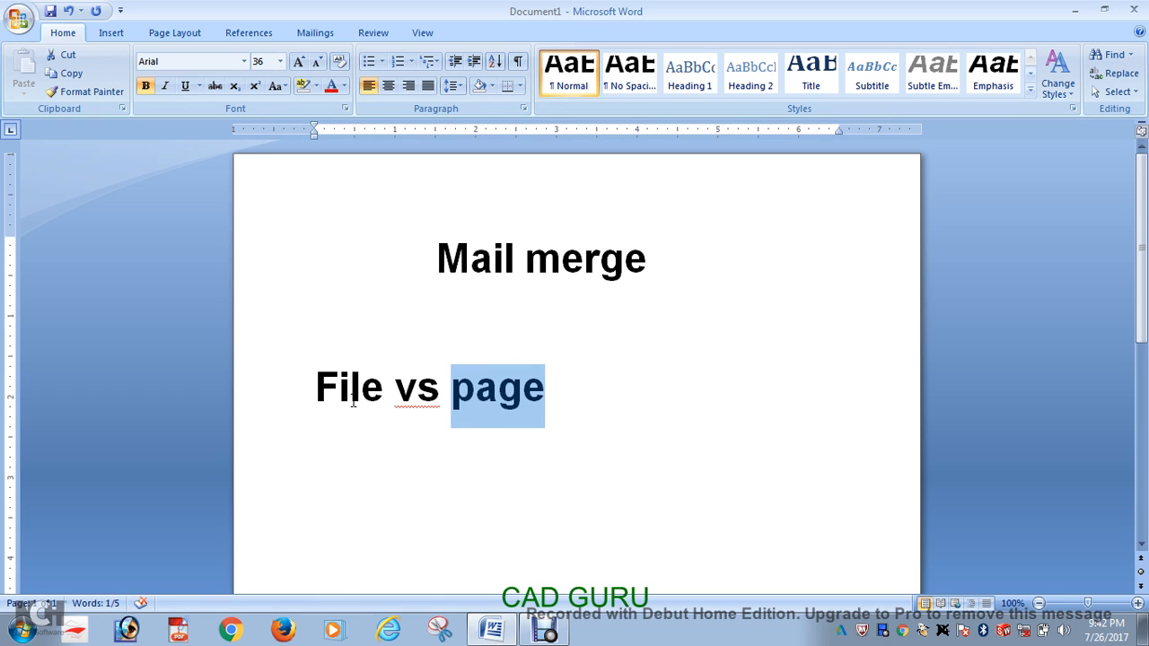
- Insert seven page breaks after the "File vs page" line
{"action": "left_click", "coordinate": [548, 403]}
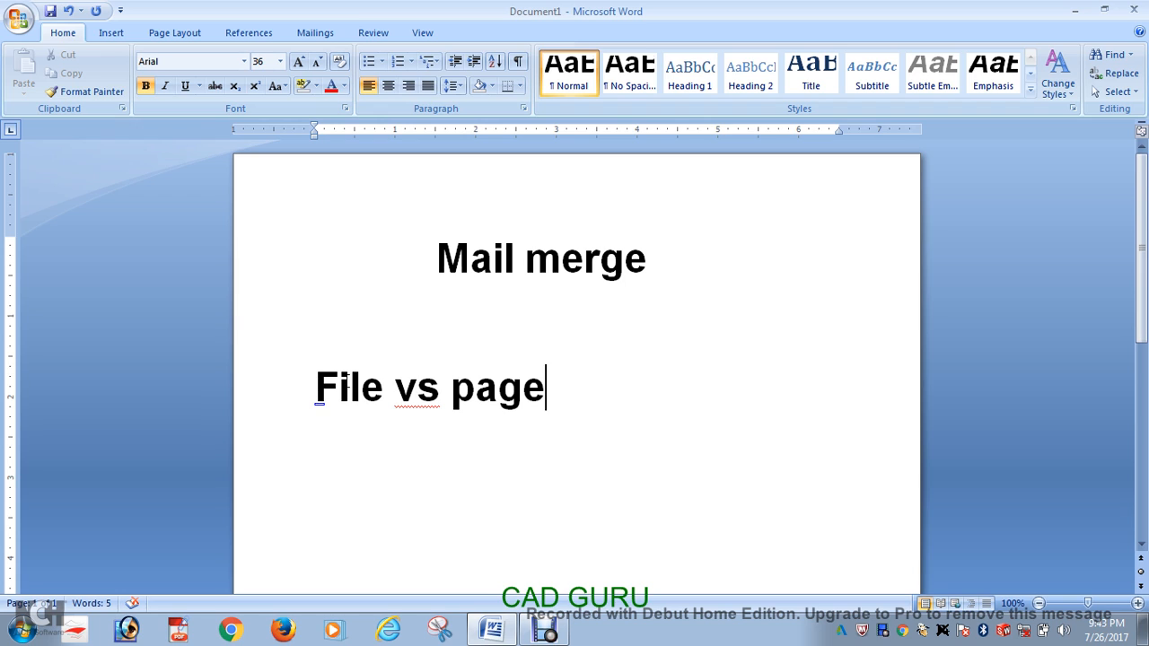
{"action": "scroll", "coordinate": [1103, 286], "scroll_direction": "down", "scroll_amount": 2}
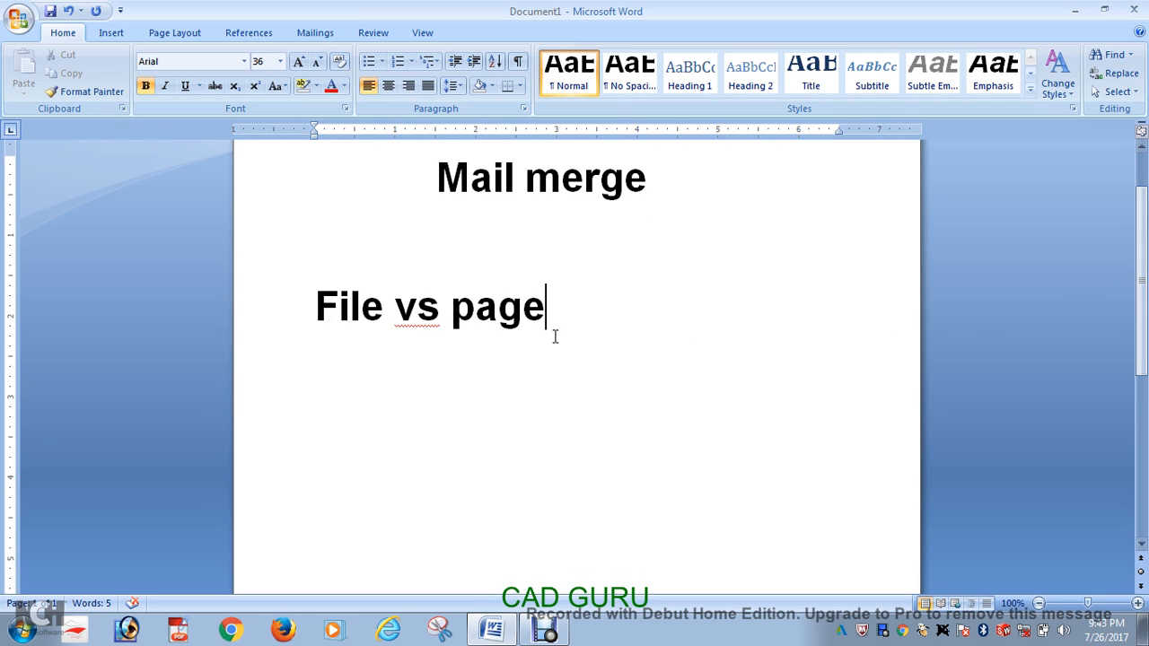
{"action": "key", "text": "ctrl+Return"}
{"action": "key", "text": "ctrl+Return"}
{"action": "key", "text": "ctrl+Return"}
{"action": "key", "text": "ctrl+Return"}
{"action": "key", "text": "ctrl+Return"}
{"action": "key", "text": "ctrl+Return"}
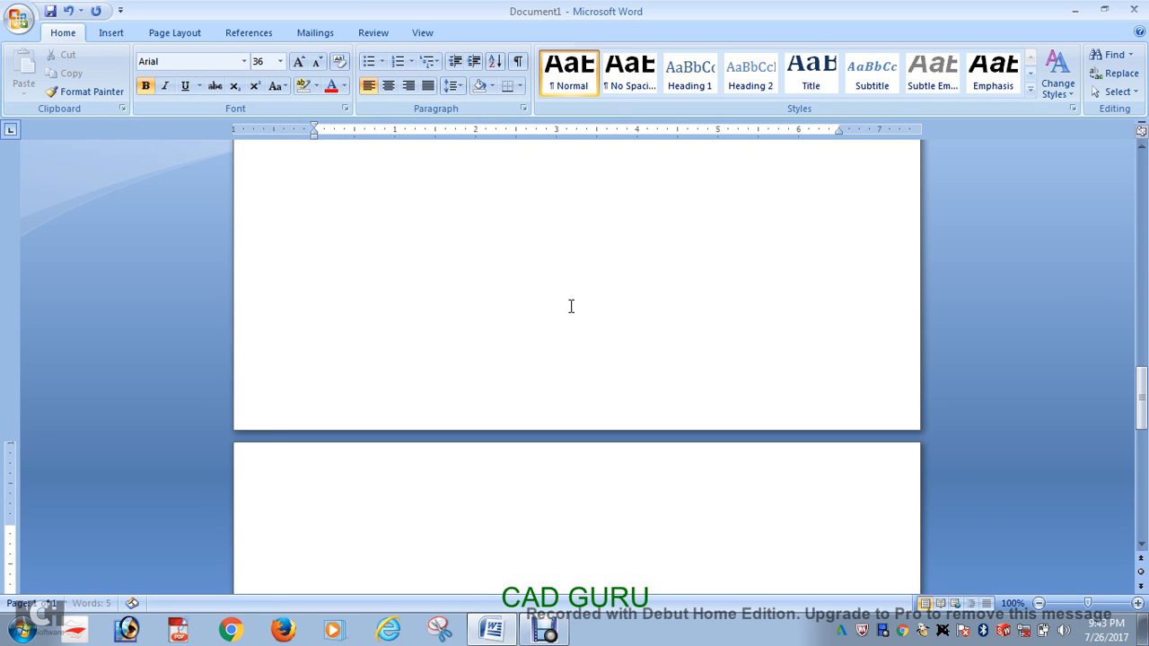
{"action": "key", "text": "ctrl+Return"}
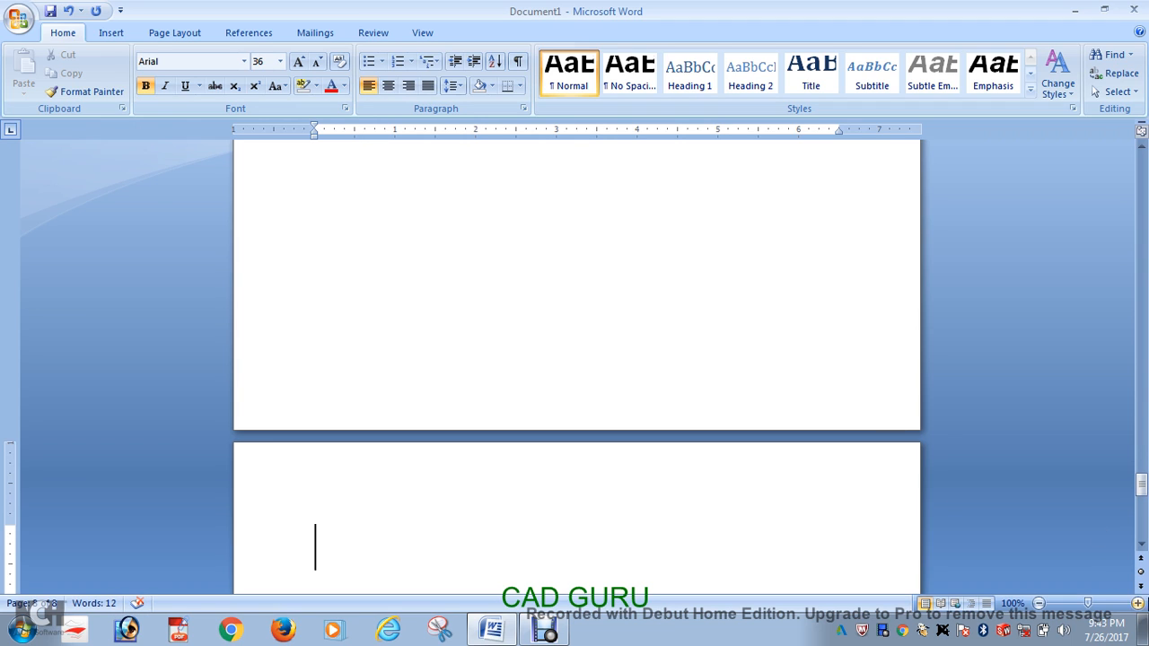
- Delete the "File vs page" line and the "Mail merge" title from the first page
{"action": "left_click_drag", "start_coordinate": [1144, 498], "coordinate": [1146, 162]}
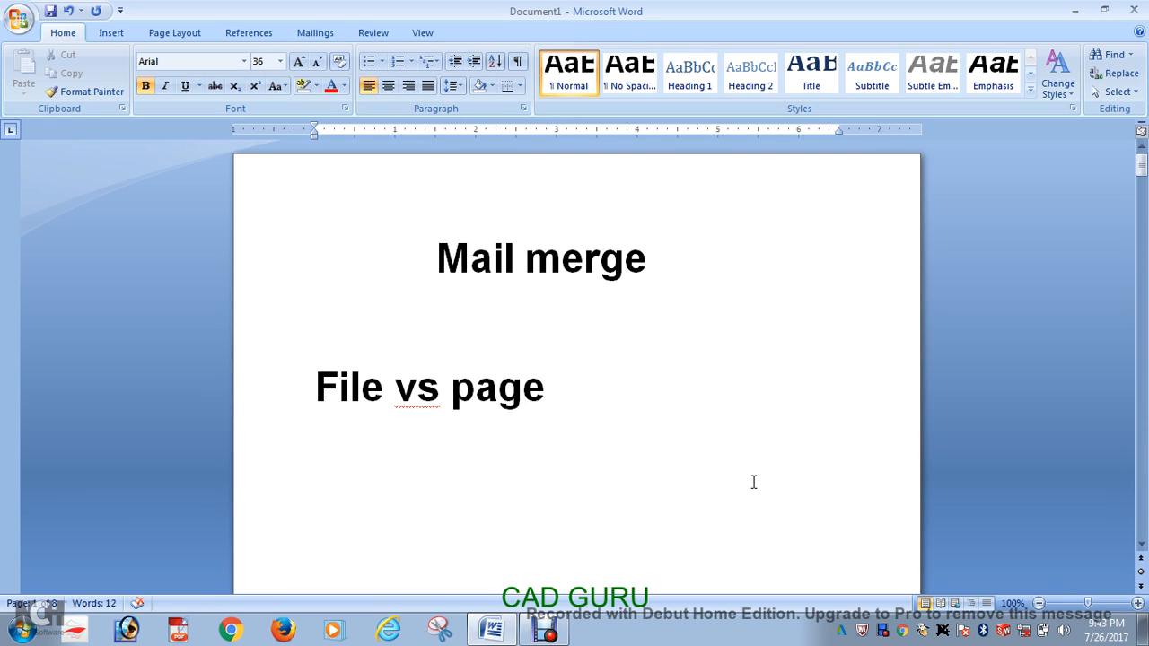
{"action": "left_click_drag", "start_coordinate": [554, 387], "coordinate": [303, 357]}
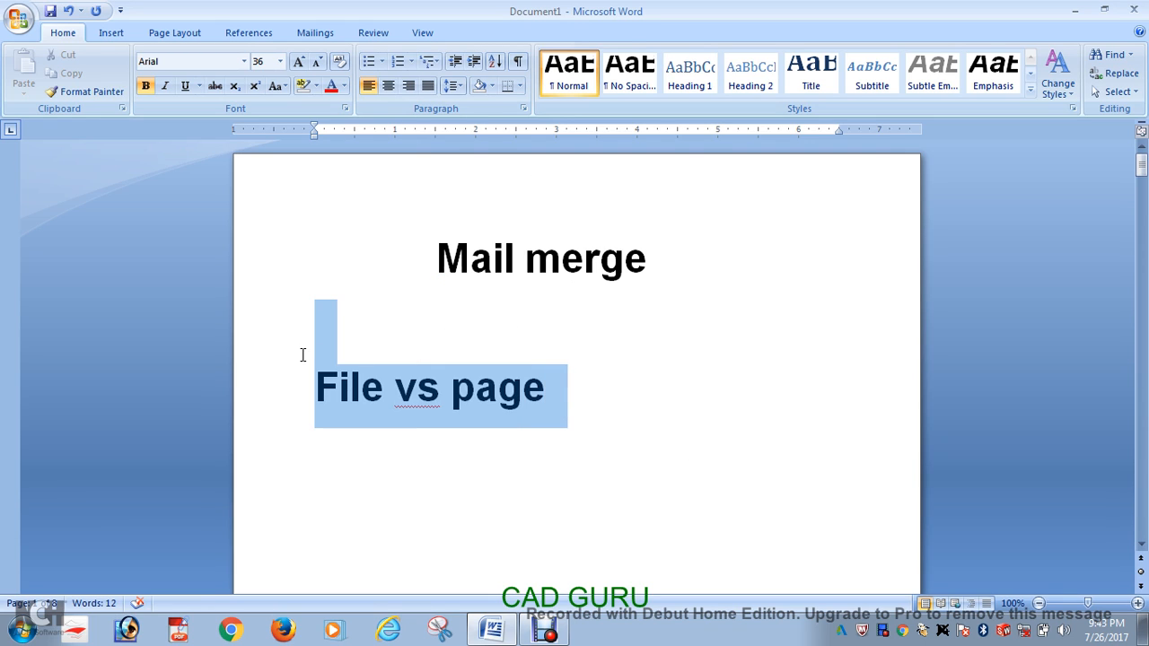
{"action": "key", "text": "Delete"}
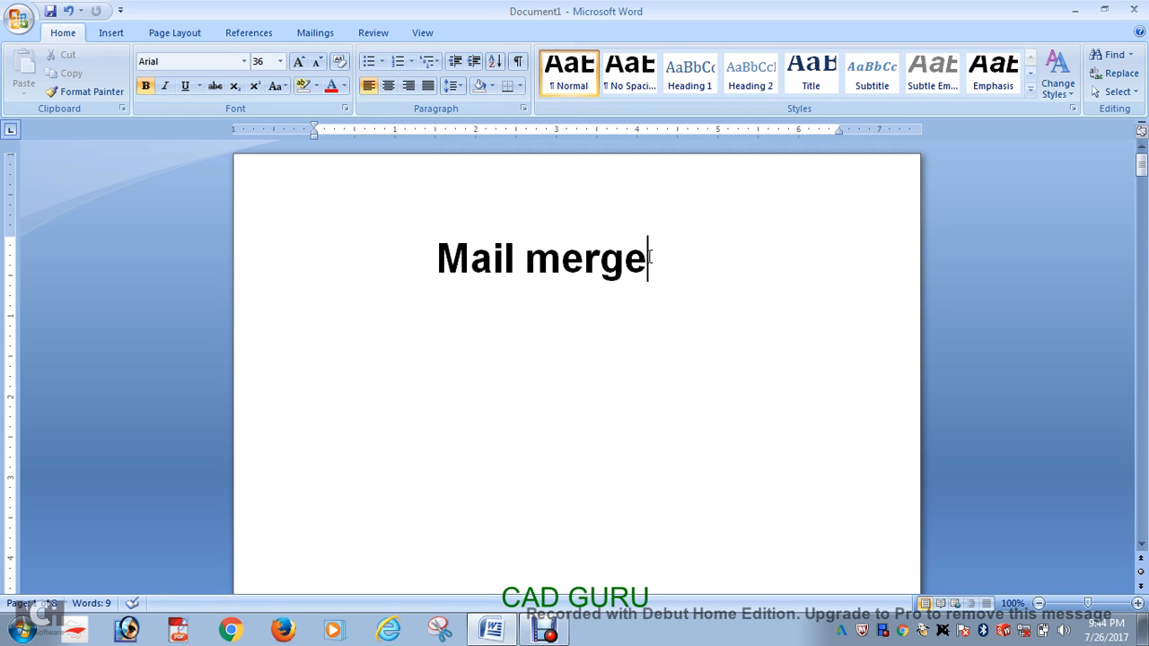
{"action": "left_click_drag", "start_coordinate": [646, 259], "coordinate": [351, 257]}
{"action": "key", "text": "Delete"}
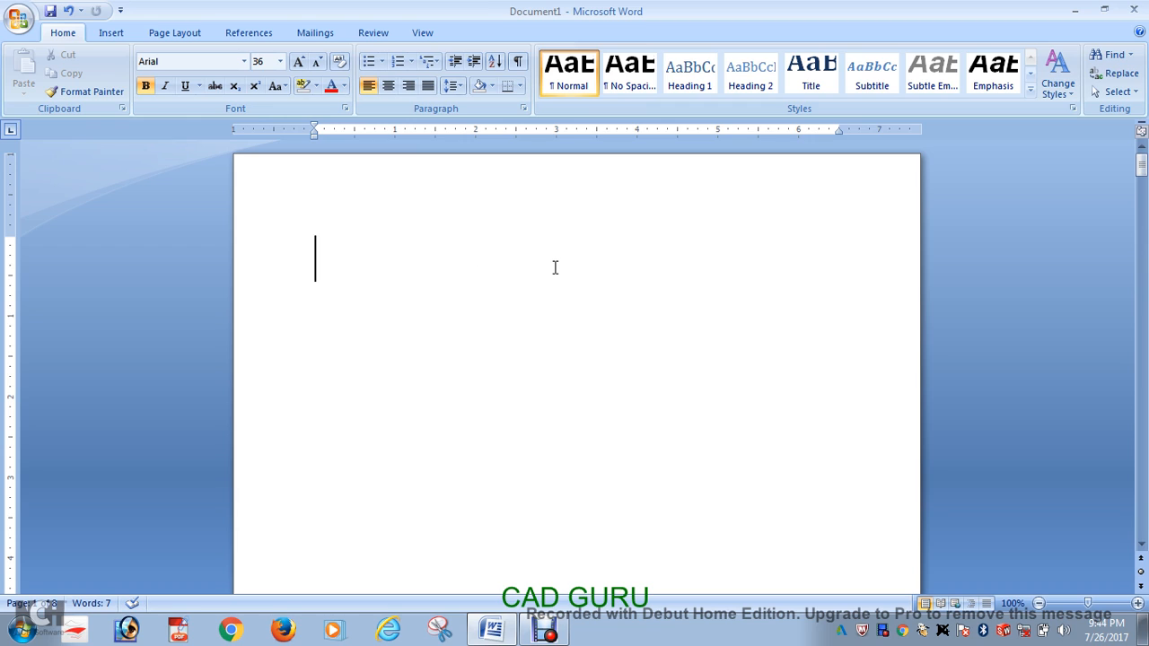
- Write "Office letter" and "Result" on separate lines of the first page
{"action": "type", "text": "off"}
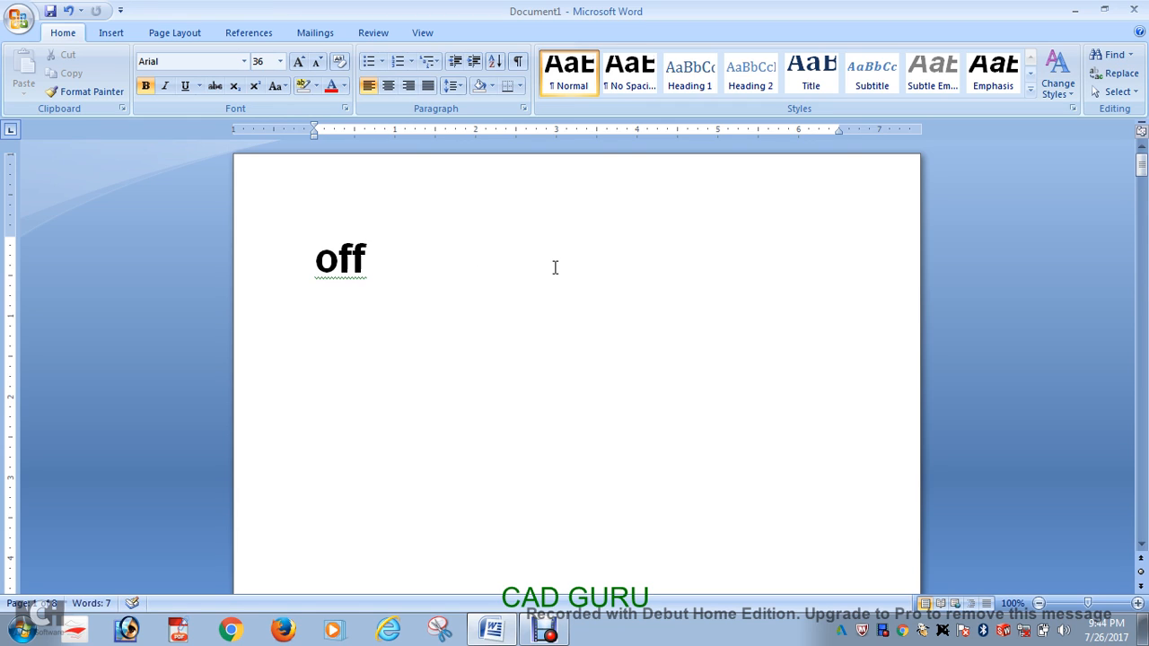
{"action": "type", "text": "ice lee"}
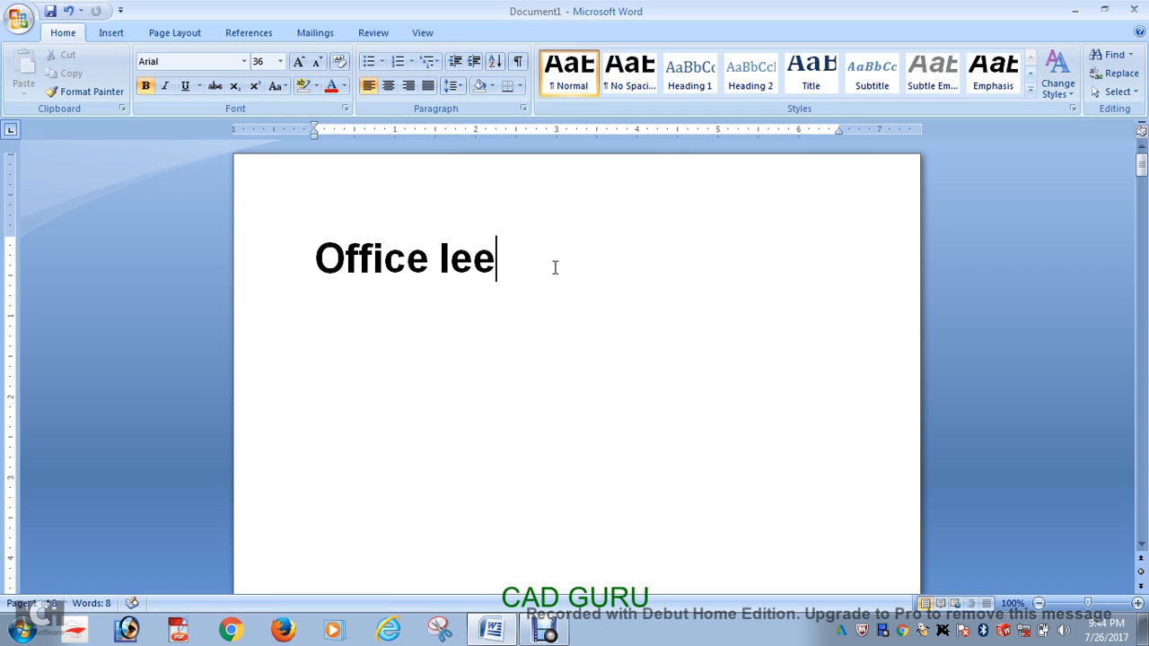
{"action": "key", "text": "BackSpace"}
{"action": "type", "text": "tter"}
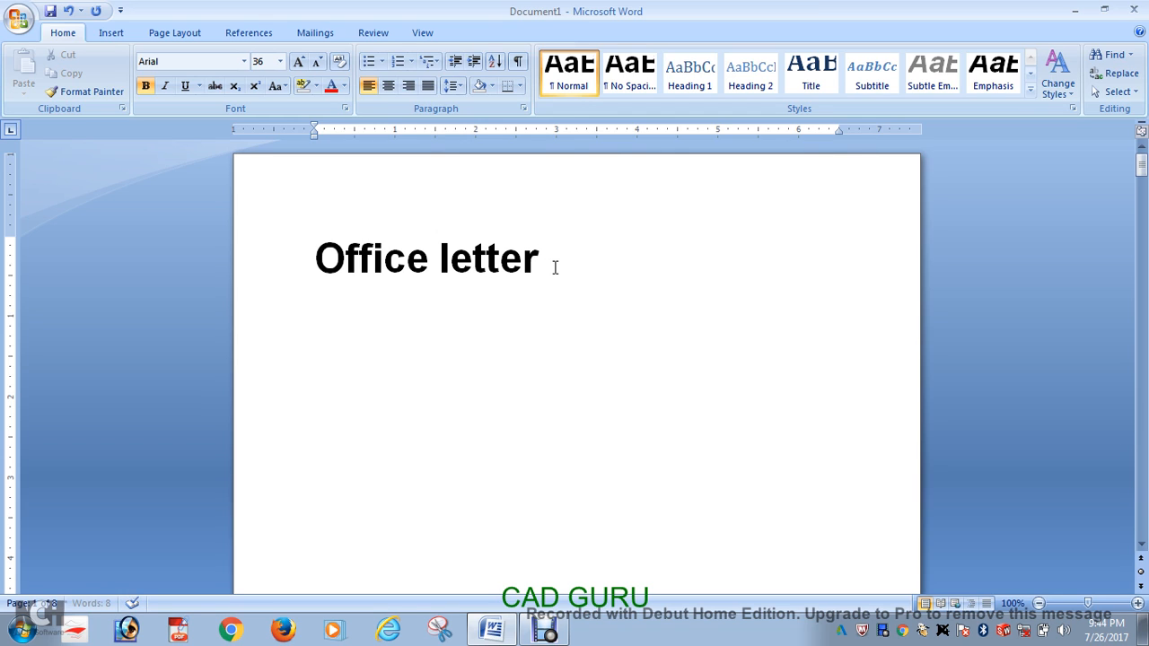
{"action": "key", "text": "Return"}
{"action": "type", "text": "result"}
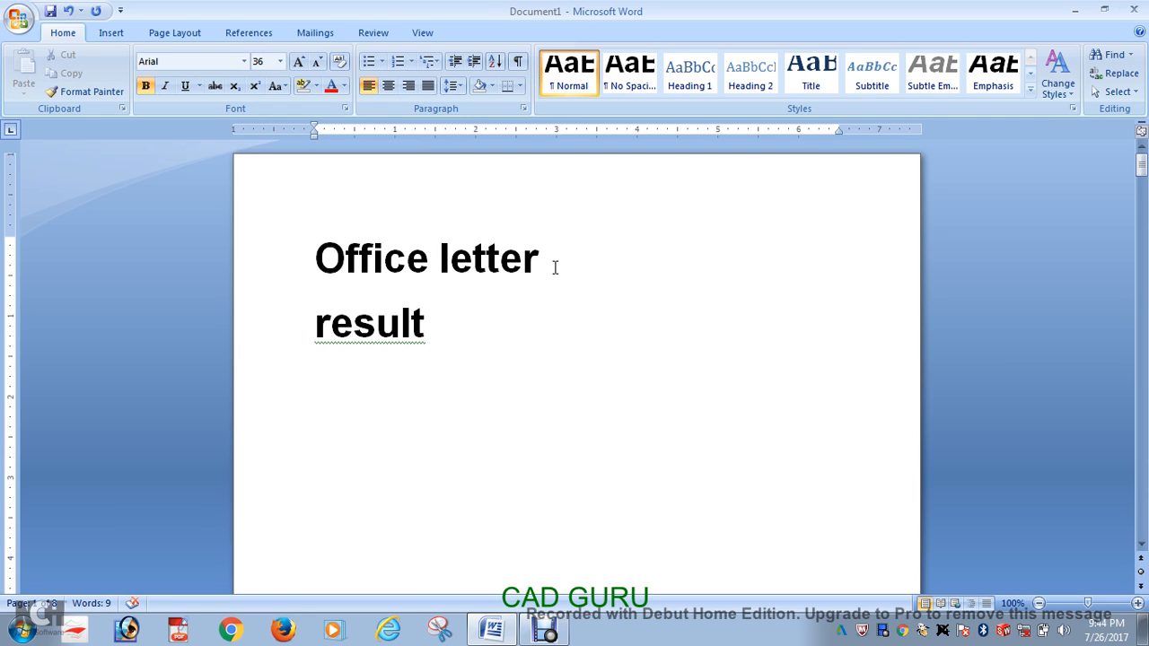
{"action": "key", "text": "Return"}
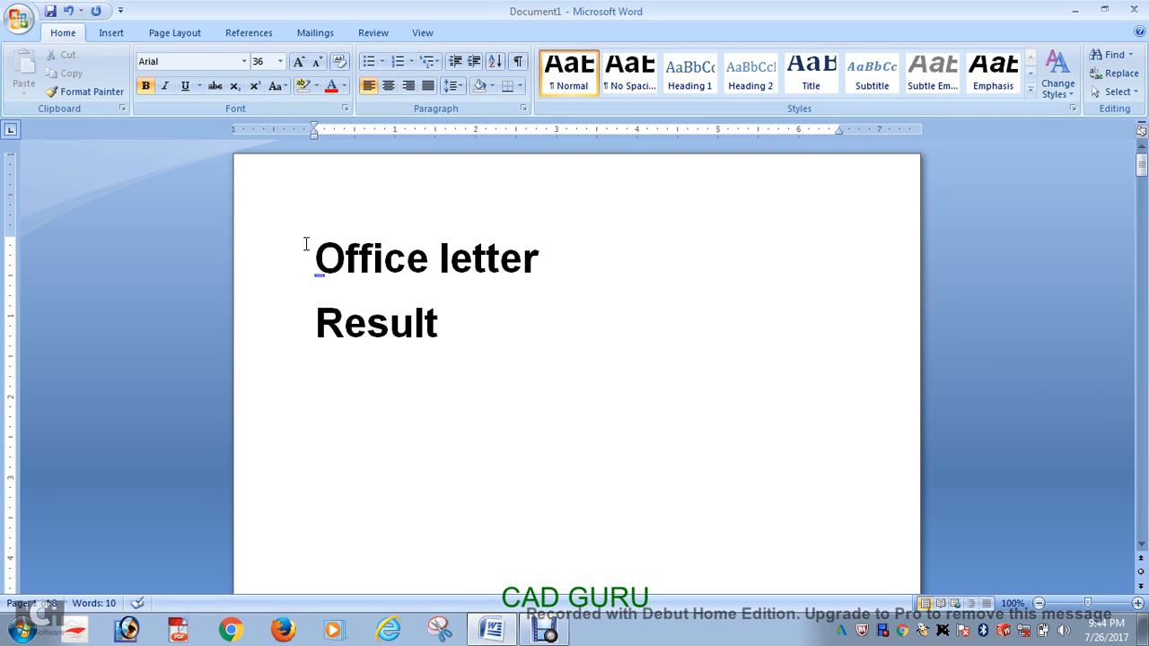
- Delete the "Result" and "Office letter" lines from the first page
{"action": "left_click_drag", "start_coordinate": [305, 249], "coordinate": [308, 323]}
{"action": "left_click", "coordinate": [359, 329]}
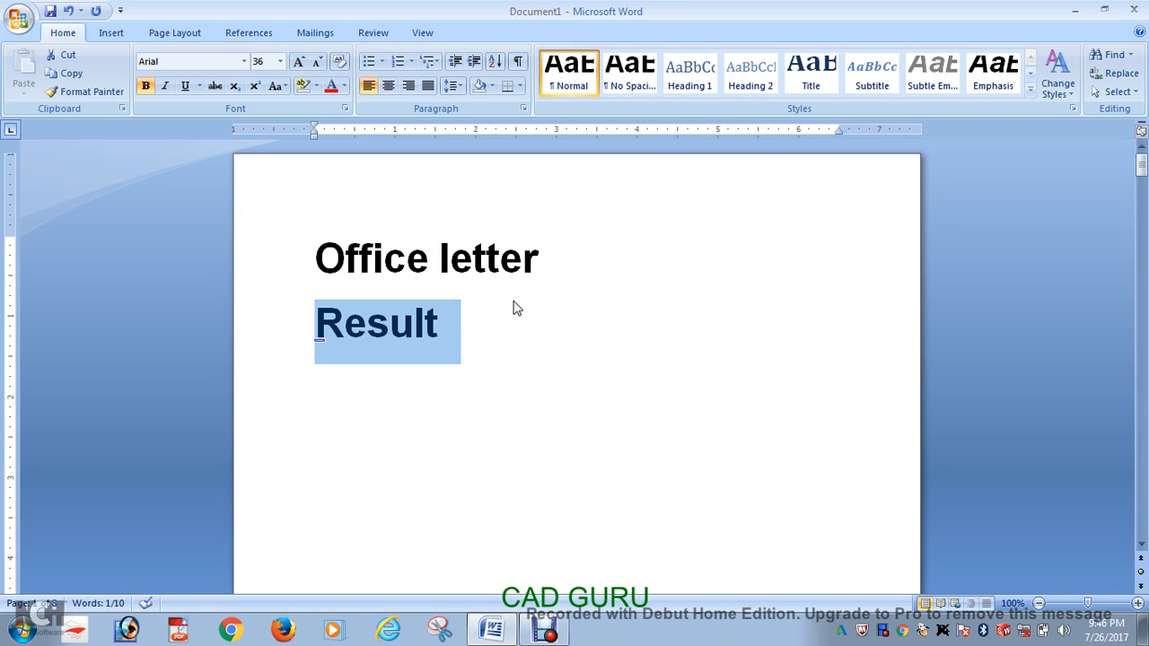
{"action": "left_click", "coordinate": [321, 36]}
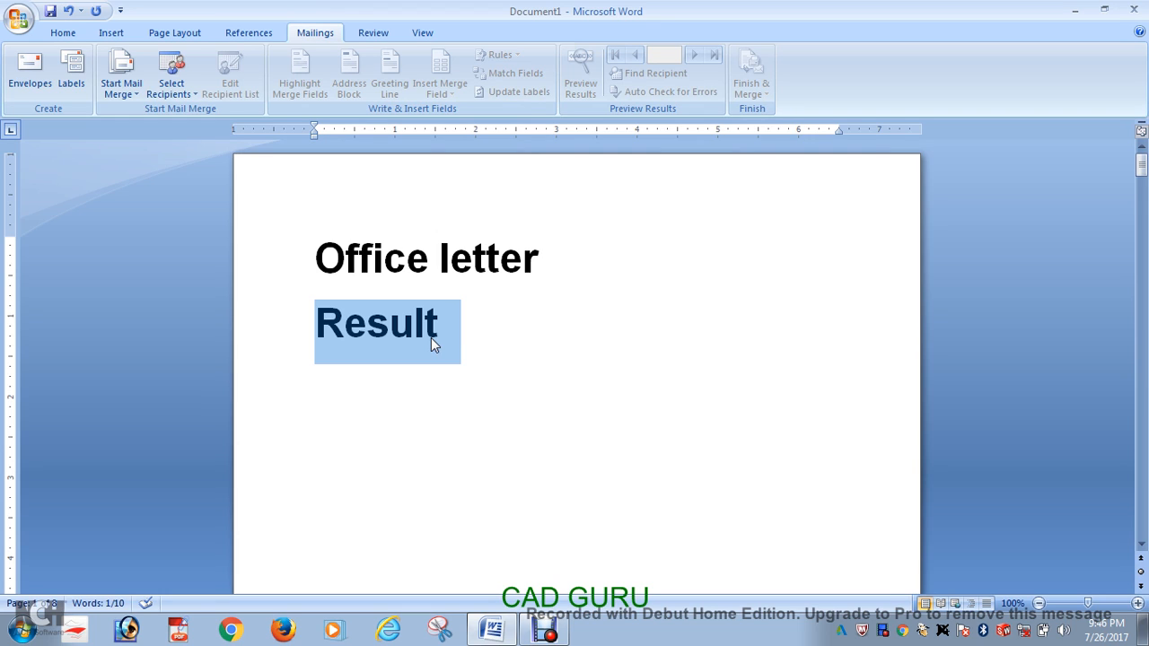
{"action": "left_click", "coordinate": [469, 334]}
{"action": "left_click_drag", "start_coordinate": [454, 335], "coordinate": [302, 321]}
{"action": "key", "text": "BackSpace"}
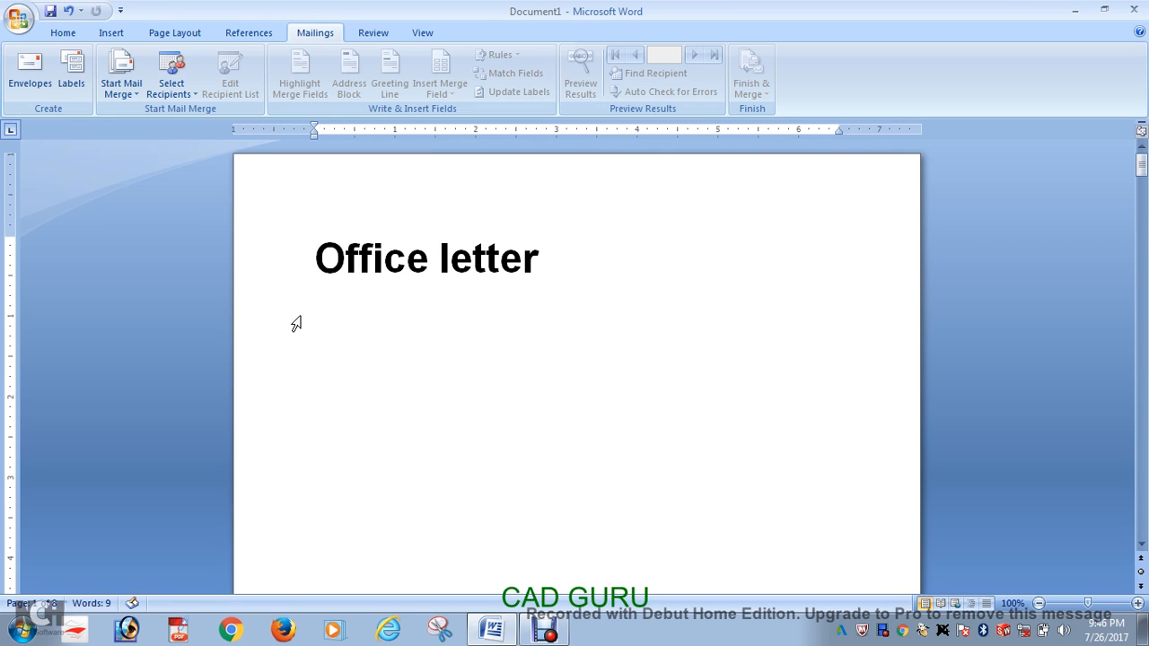
{"action": "left_click", "coordinate": [544, 264]}
{"action": "left_click_drag", "start_coordinate": [560, 264], "coordinate": [264, 264]}
{"action": "key", "text": "BackSpace"}
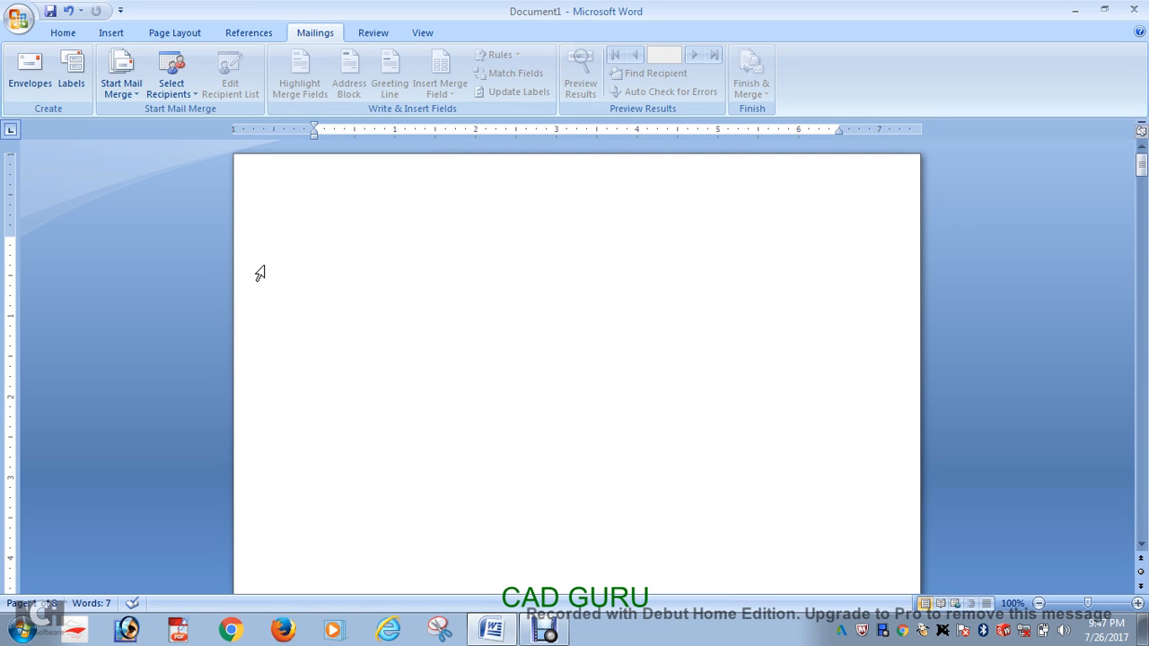
{"action": "type", "text": "name"}
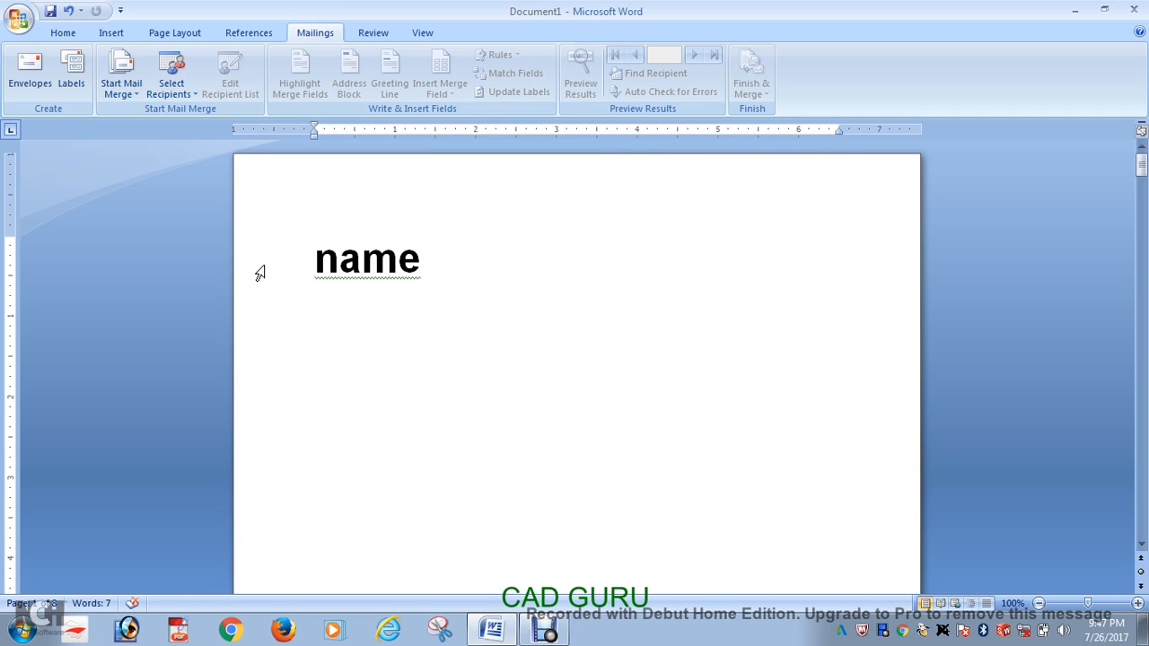
{"action": "left_click_drag", "start_coordinate": [446, 255], "coordinate": [316, 260]}
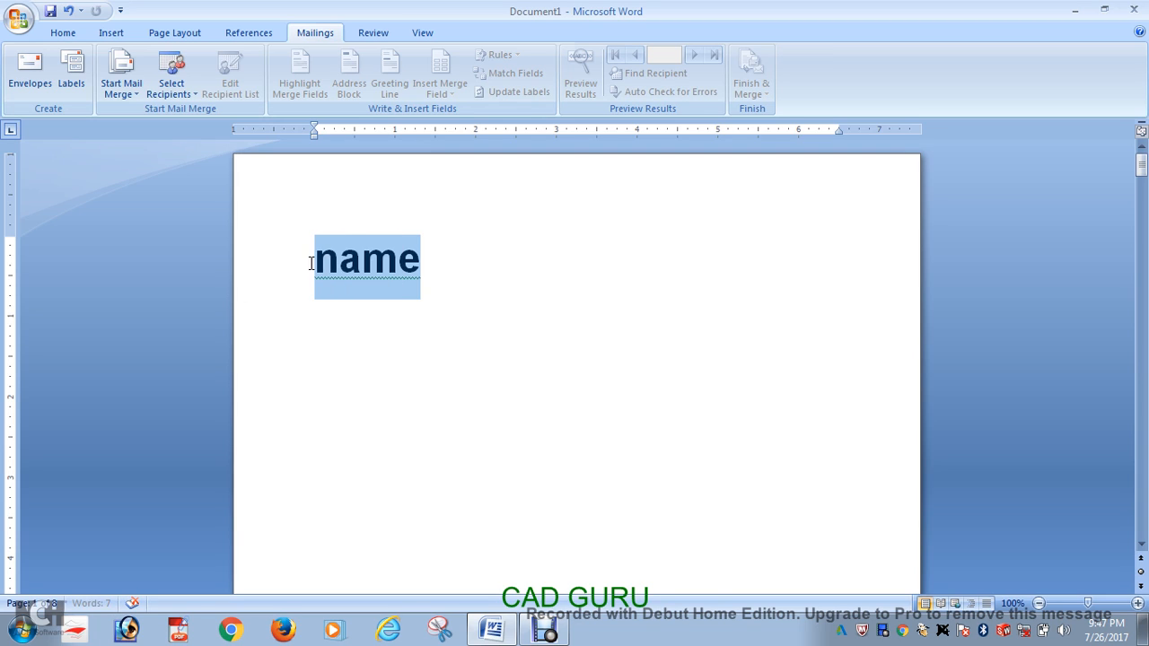
{"action": "key", "text": "BackSpace"}
- Set the font size to 16 and write "Name" as the first line of the letter
{"action": "left_click", "coordinate": [72, 33]}
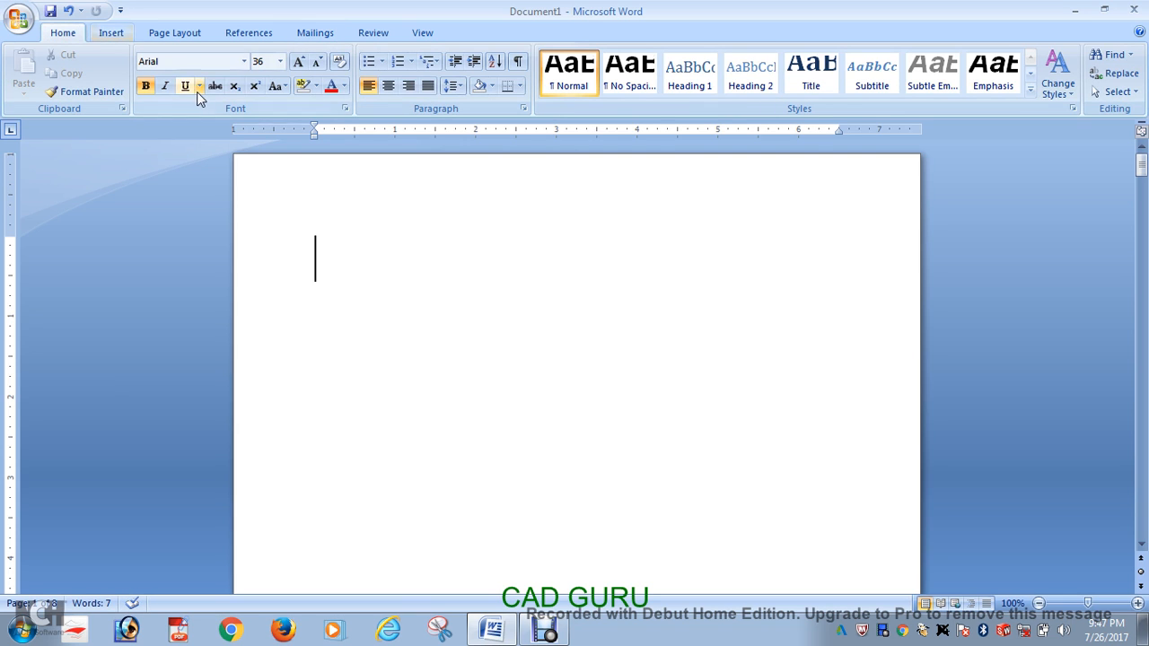
{"action": "left_click", "coordinate": [281, 61]}
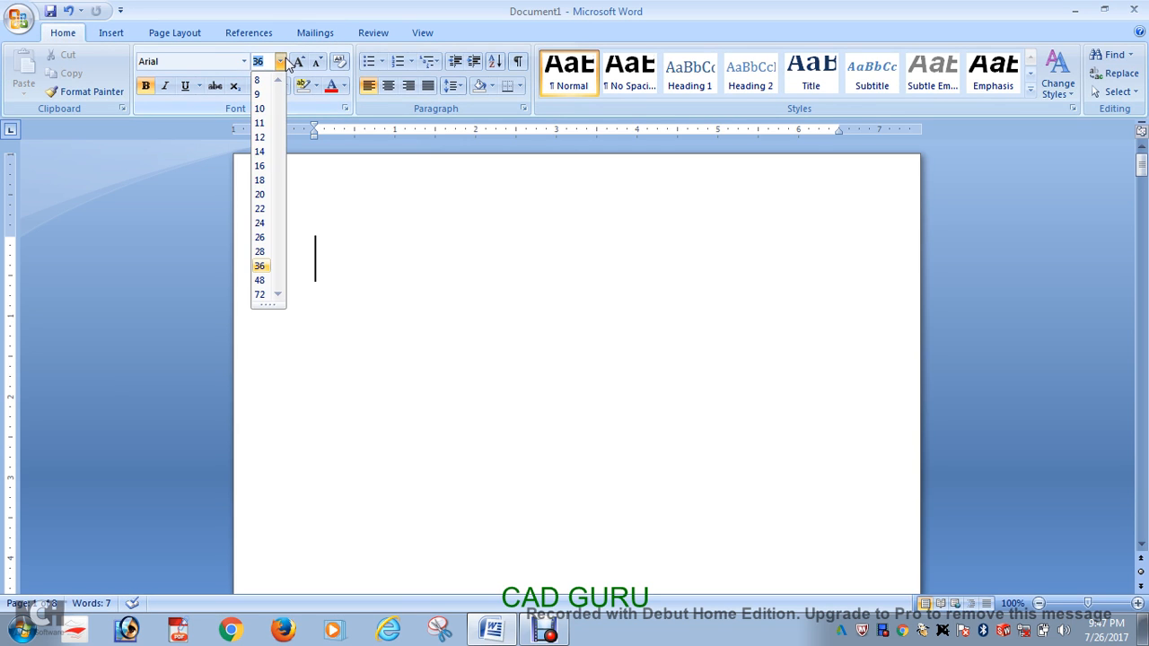
{"action": "left_click", "coordinate": [260, 166]}
{"action": "type", "text": "nma"}
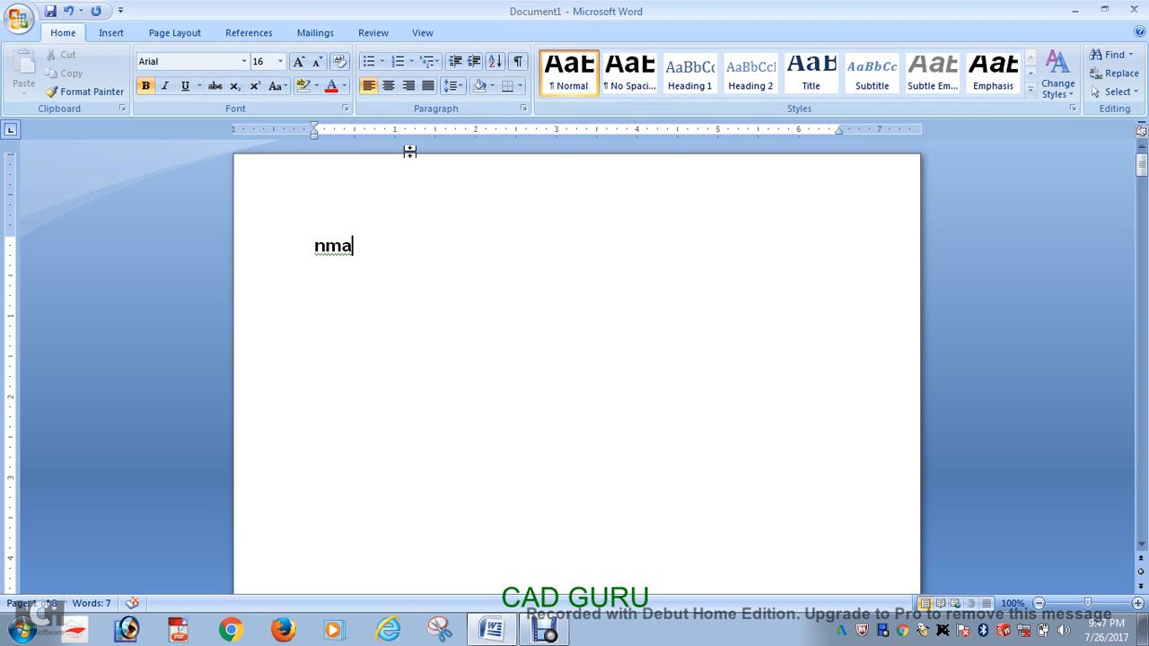
{"action": "key", "text": "BackSpace"}
{"action": "key", "text": "BackSpace"}
{"action": "type", "text": "ame"}
{"action": "key", "text": "Return"}
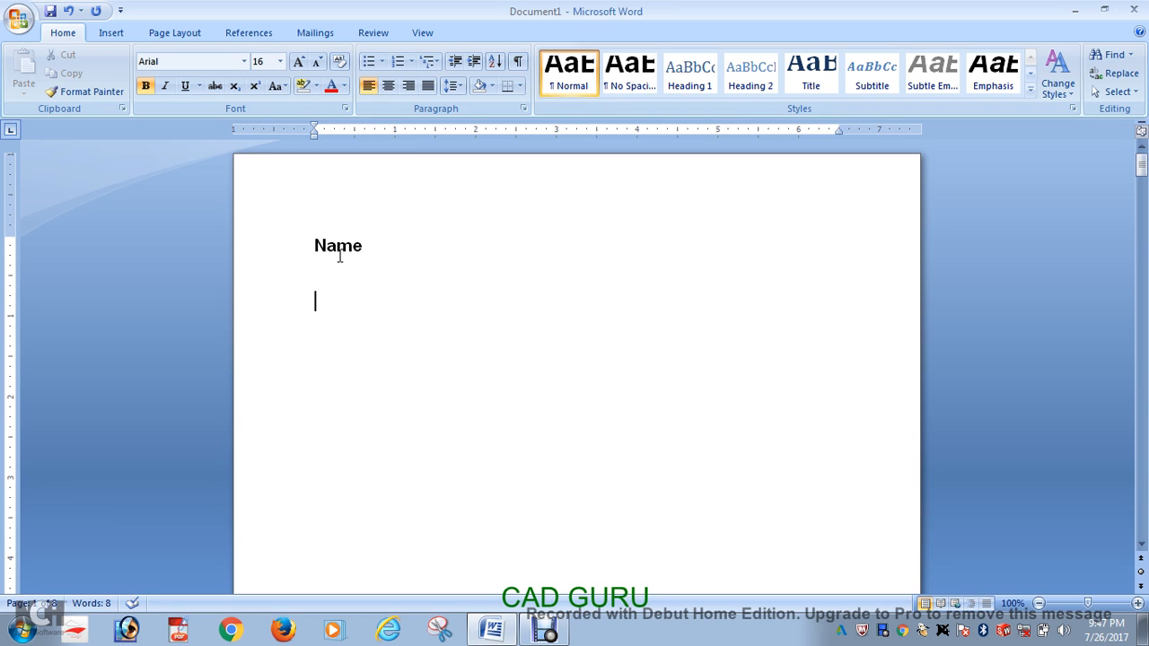
- Add the lines "Job no" and "Batch no" below "Name"
{"action": "type", "text": "job no"}
{"action": "key", "text": "Return"}
{"action": "key", "text": "Return"}
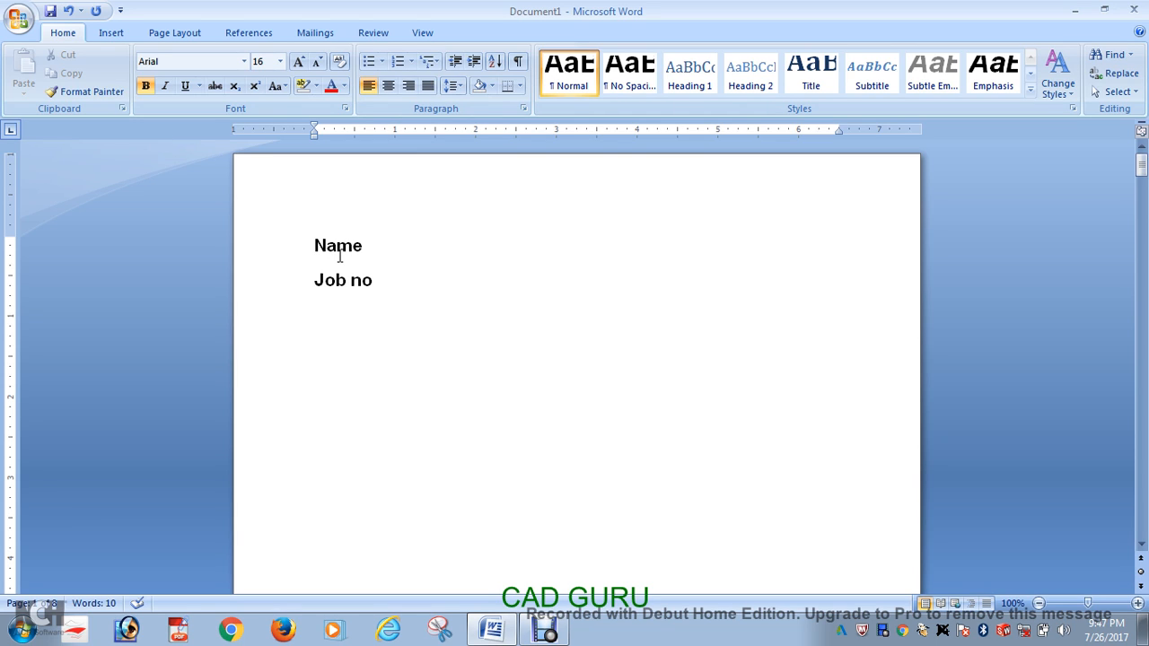
{"action": "type", "text": "batch no"}
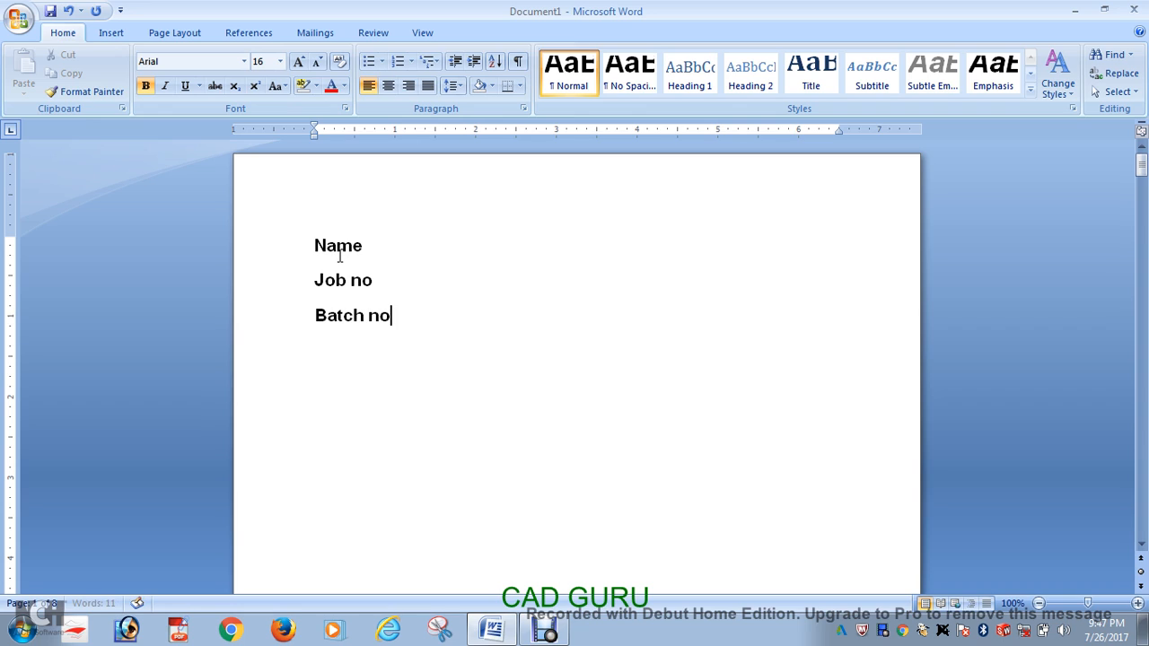
- Generate sample body text below "Batch no" with the =rand() function
{"action": "key", "text": "Return"}
{"action": "type", "text": "=rand()"}
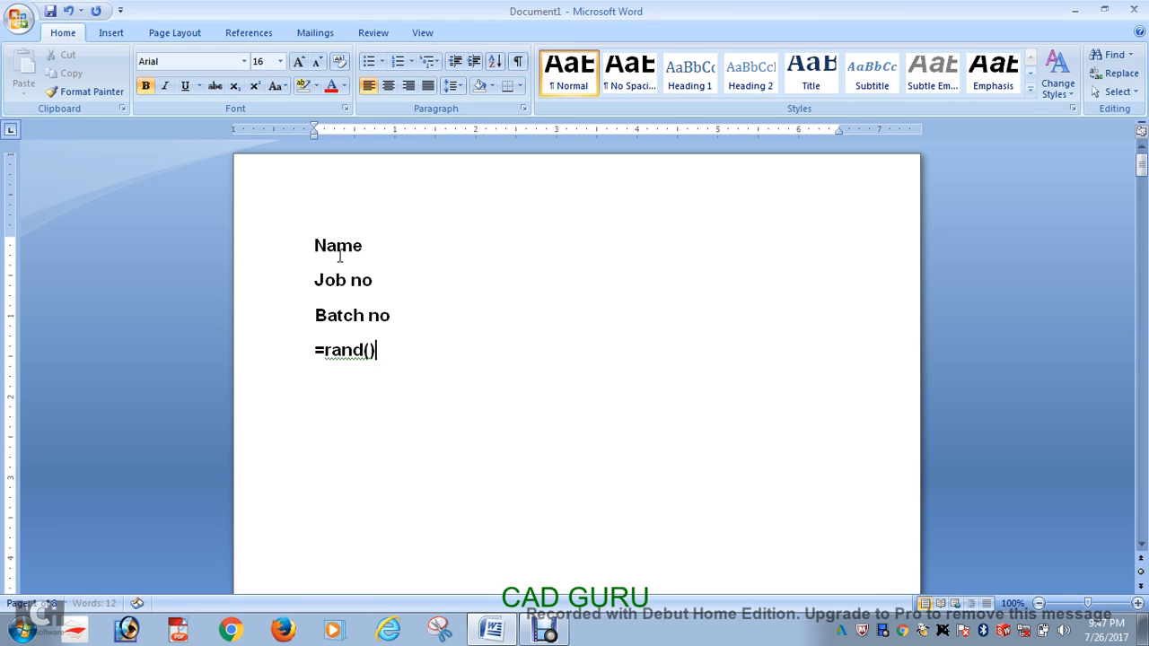
{"action": "key", "text": "Return"}
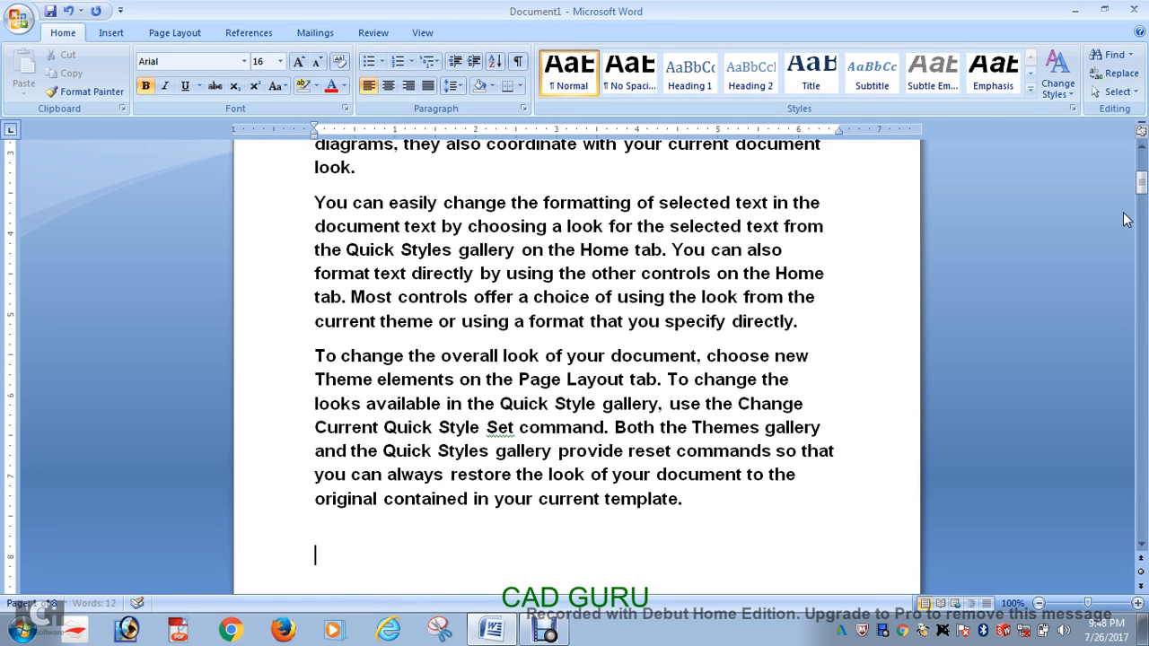
- Examine the Name, Job no and Batch no lines and the sample paragraphs below them
{"action": "left_click_drag", "start_coordinate": [1145, 184], "coordinate": [1145, 170]}
{"action": "left_click", "coordinate": [366, 246]}
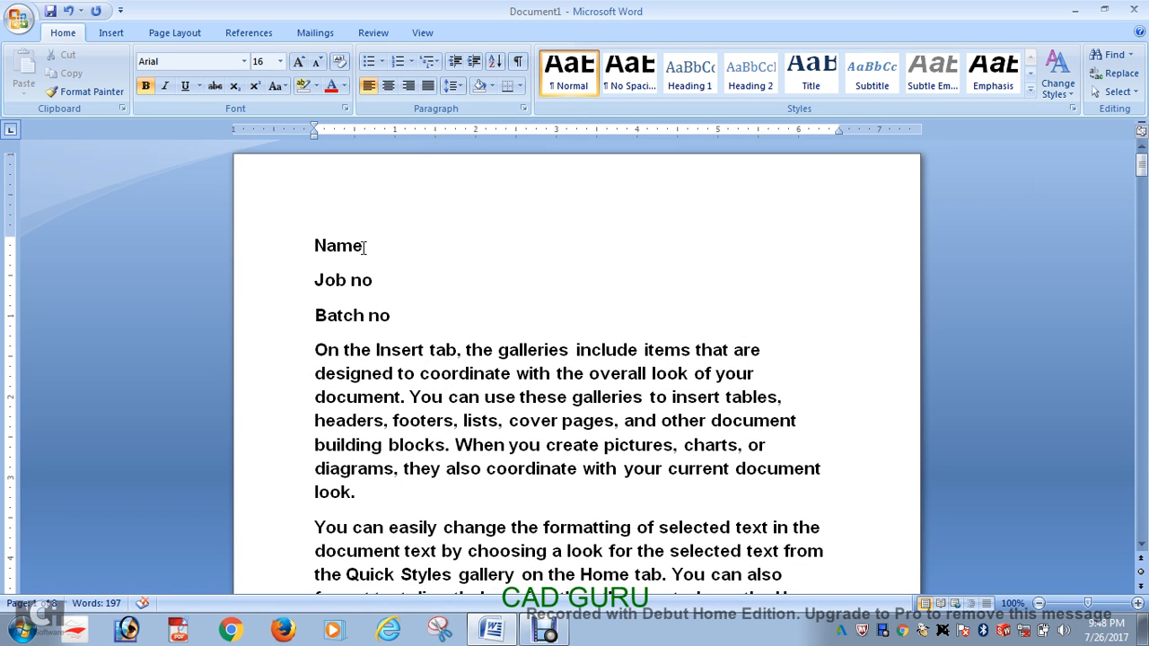
{"action": "left_click_drag", "start_coordinate": [368, 247], "coordinate": [314, 244]}
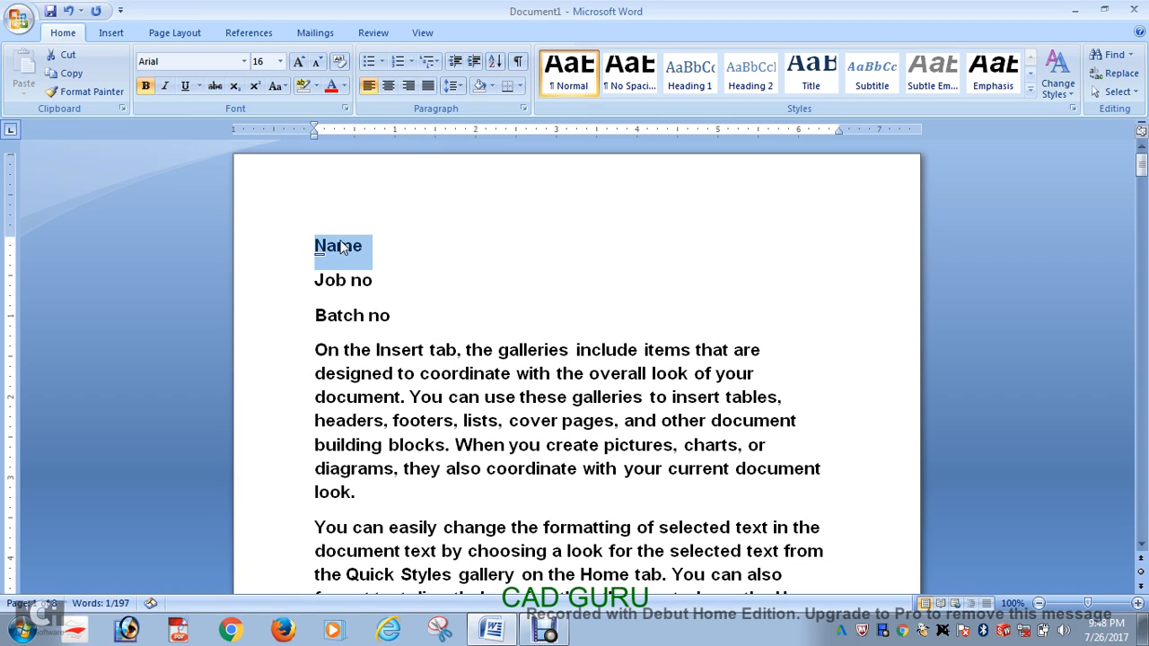
{"action": "left_click_drag", "start_coordinate": [370, 280], "coordinate": [334, 281]}
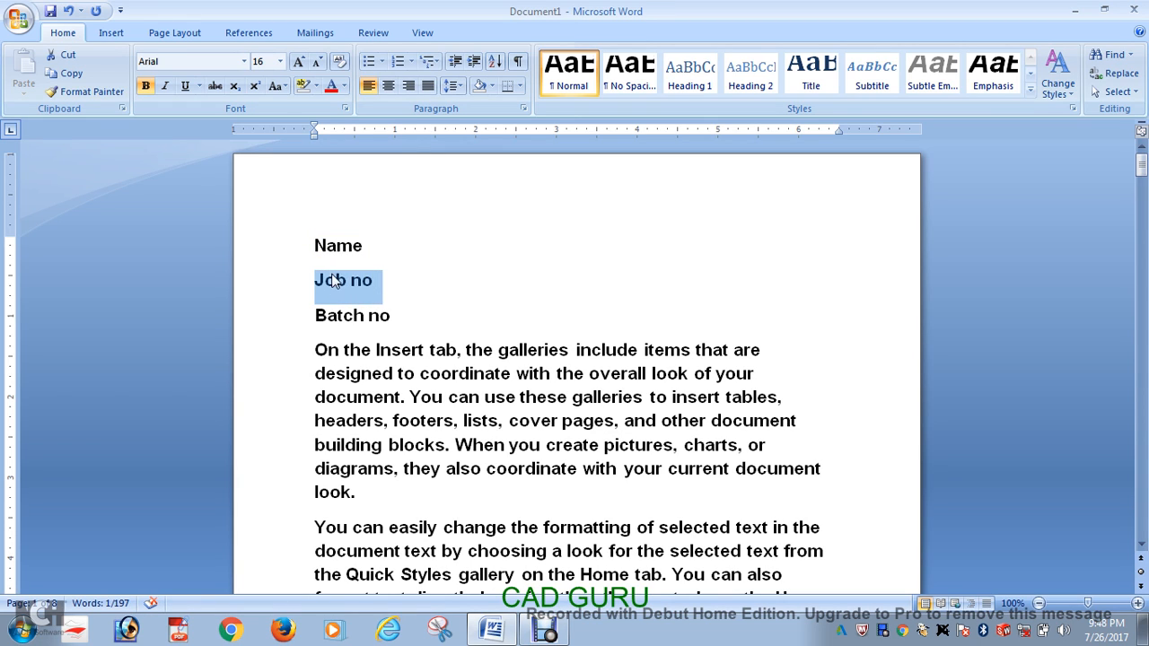
{"action": "left_click_drag", "start_coordinate": [387, 312], "coordinate": [333, 313]}
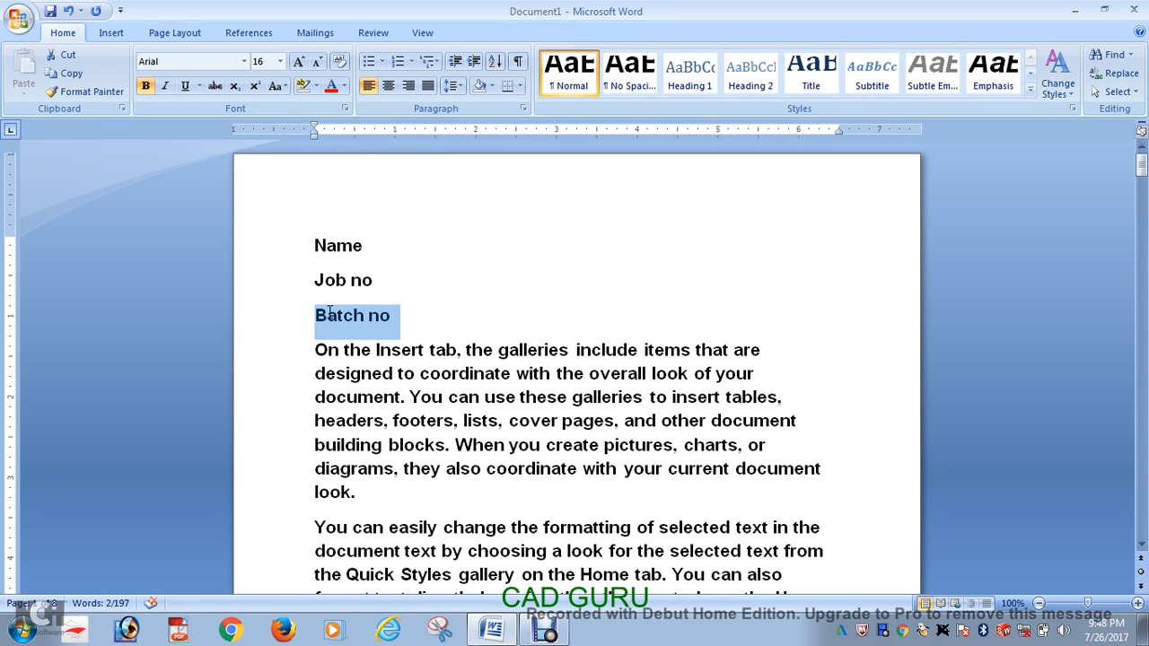
{"action": "left_click_drag", "start_coordinate": [362, 246], "coordinate": [293, 248]}
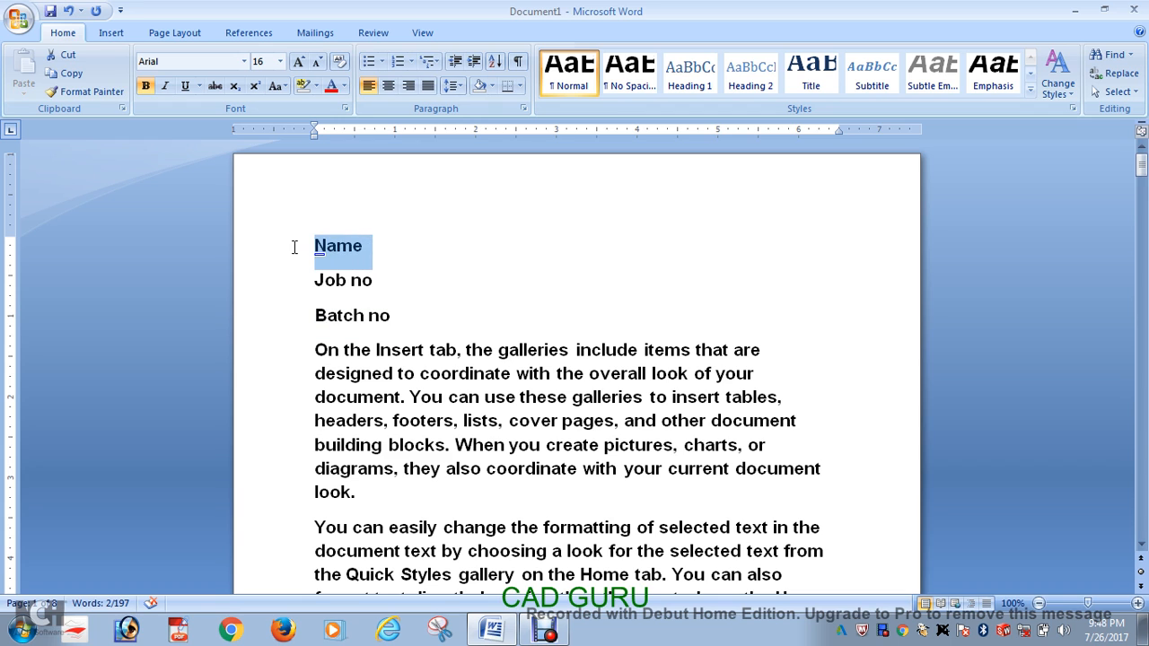
{"action": "left_click", "coordinate": [392, 316]}
{"action": "left_click_drag", "start_coordinate": [314, 350], "coordinate": [694, 397]}
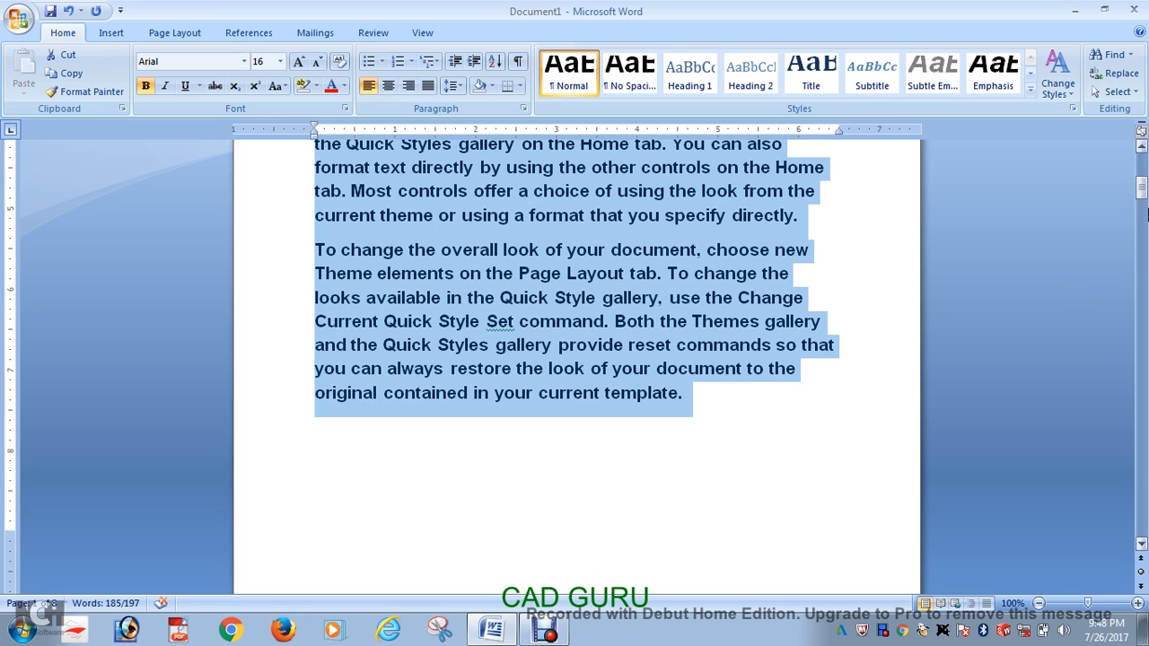
- Add the closing line "Director" below the last body paragraph, leaving an empty line between them
{"action": "left_click_drag", "start_coordinate": [1144, 197], "coordinate": [1143, 174]}
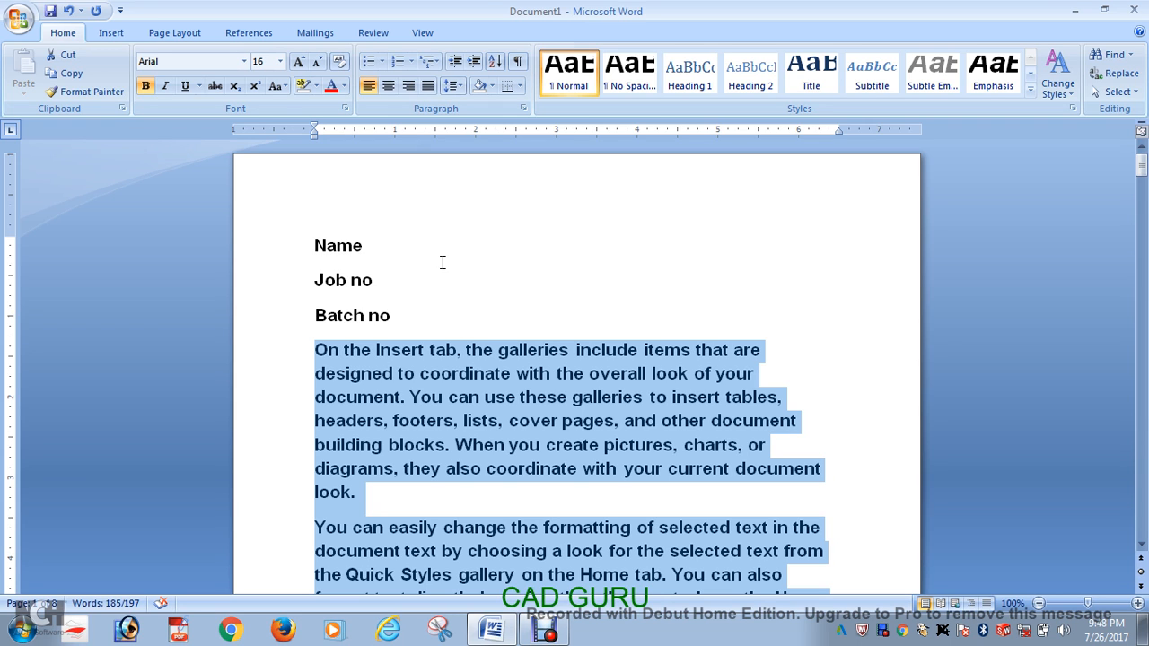
{"action": "left_click_drag", "start_coordinate": [1142, 167], "coordinate": [1143, 201]}
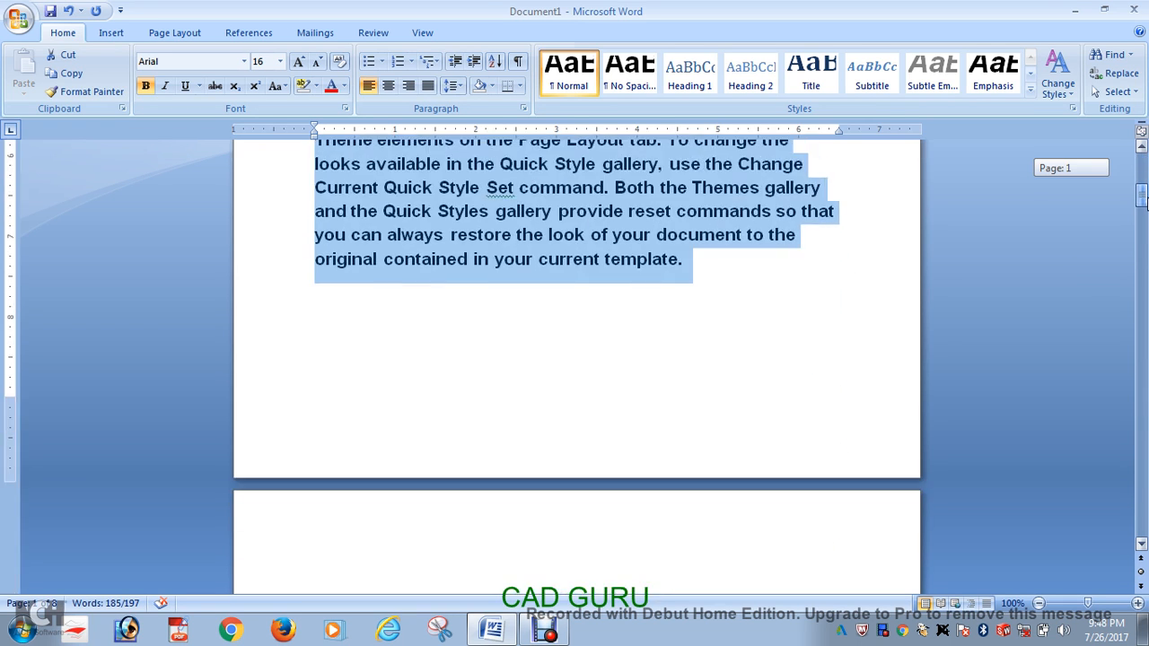
{"action": "left_click", "coordinate": [701, 259]}
{"action": "key", "text": "Return"}
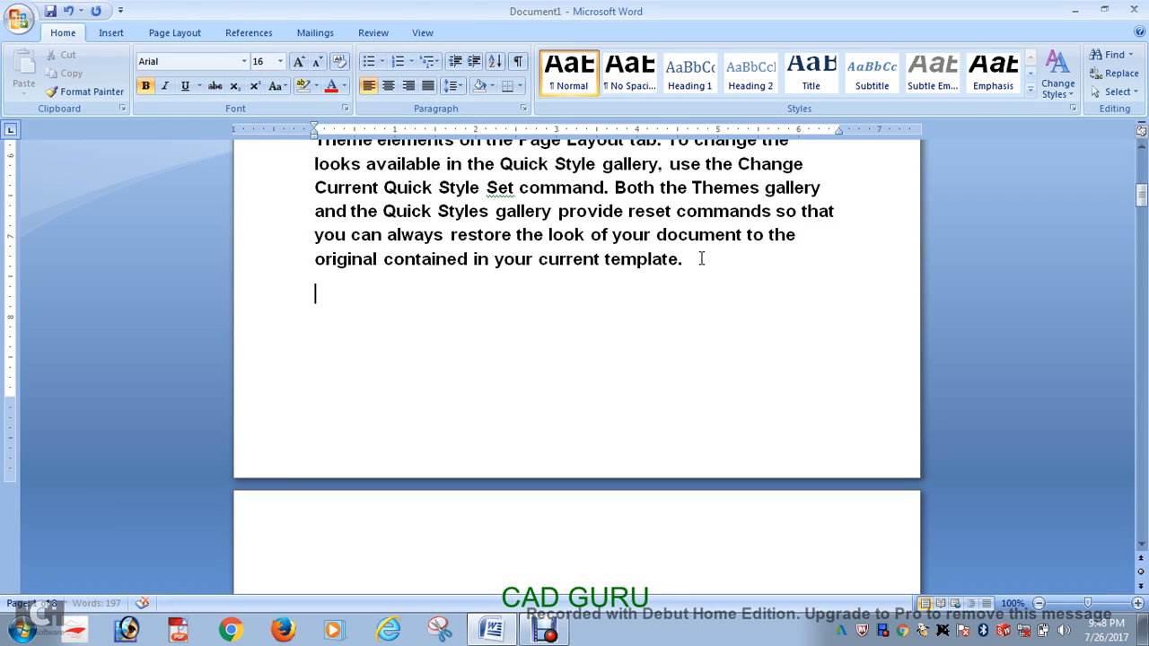
{"action": "key", "text": "Return"}
{"action": "type", "text": "dire"}
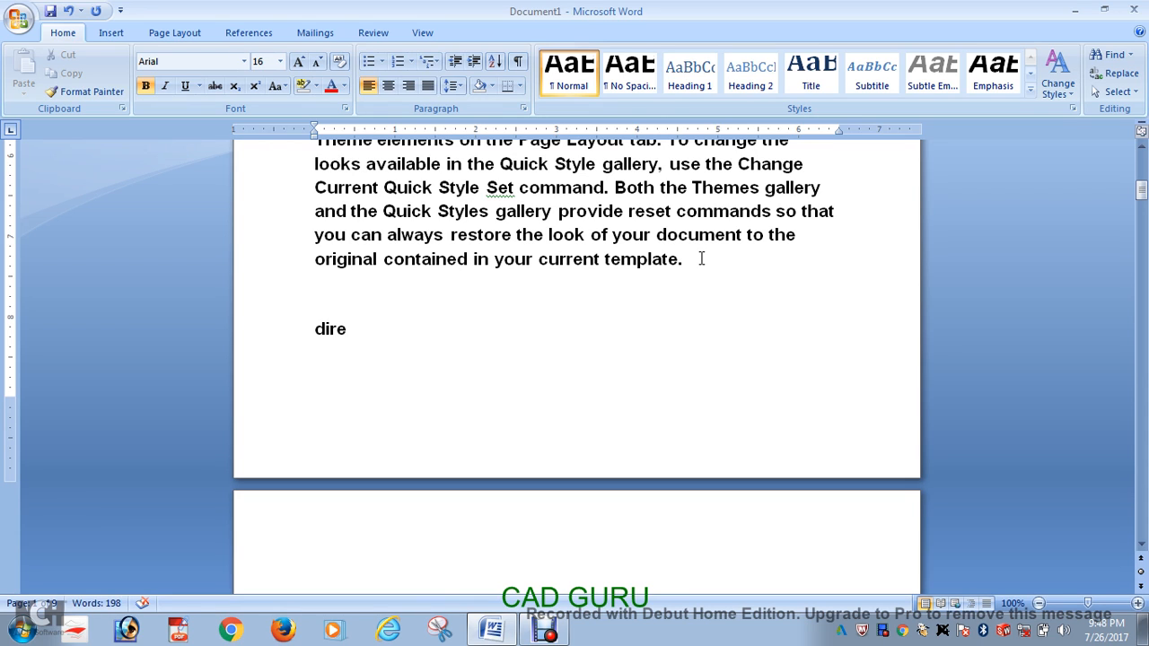
{"action": "type", "text": "ctor"}
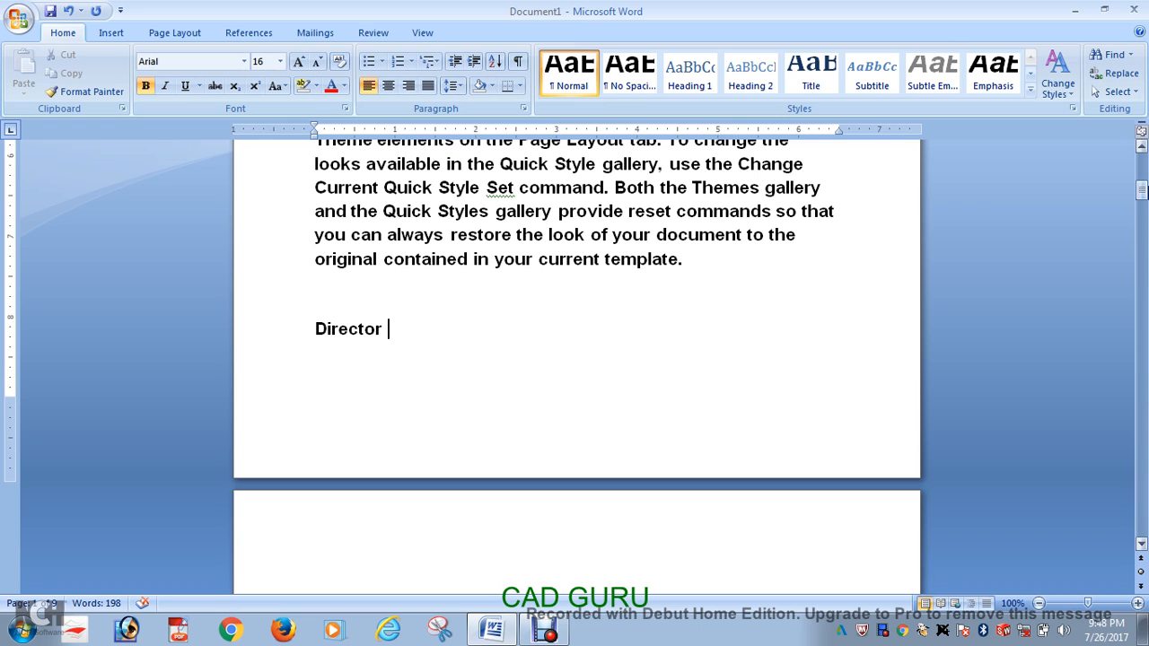
- Start a new mail merge recipient list and delete its blank entry
{"action": "left_click_drag", "start_coordinate": [1146, 191], "coordinate": [1147, 160]}
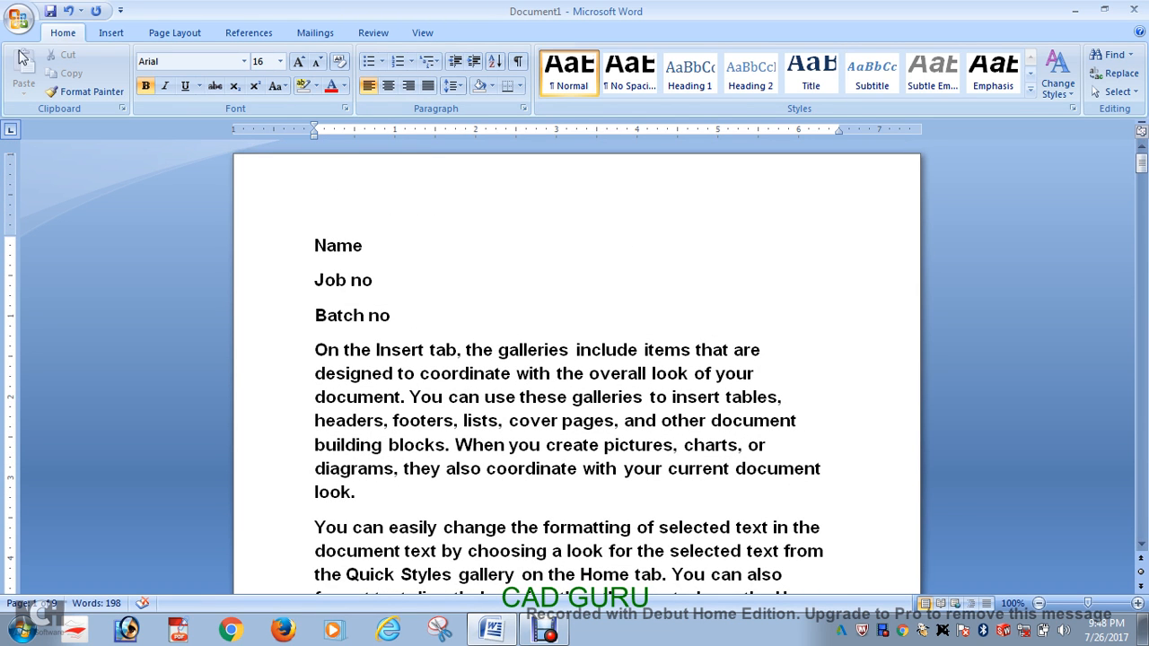
{"action": "left_click", "coordinate": [313, 33]}
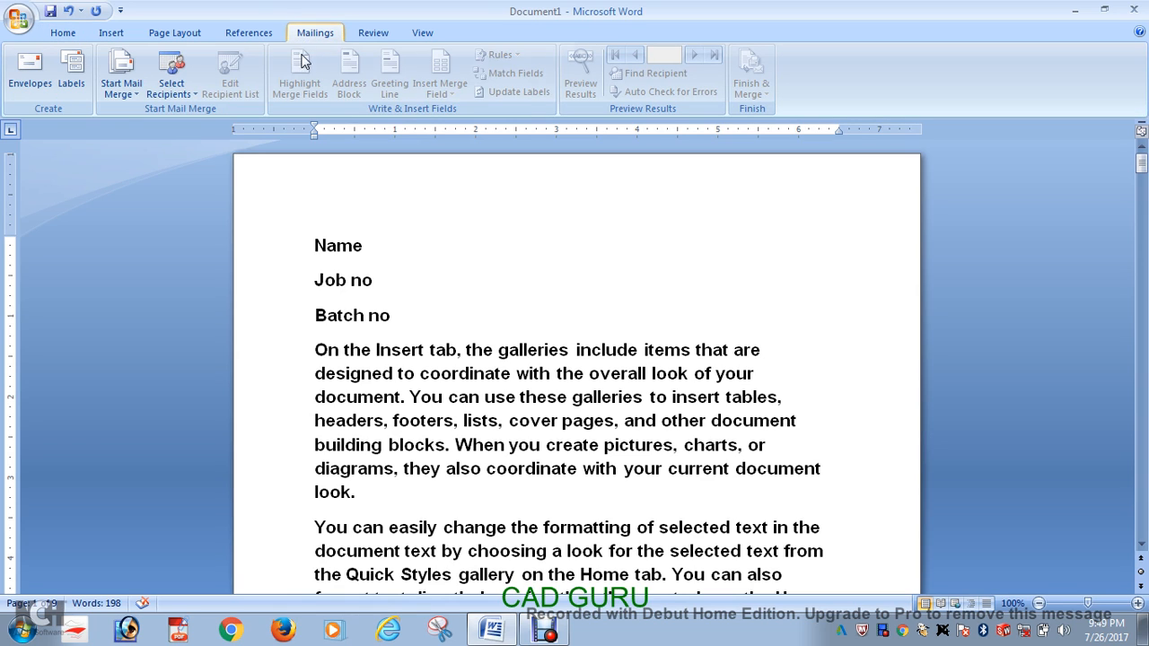
{"action": "left_click", "coordinate": [188, 103]}
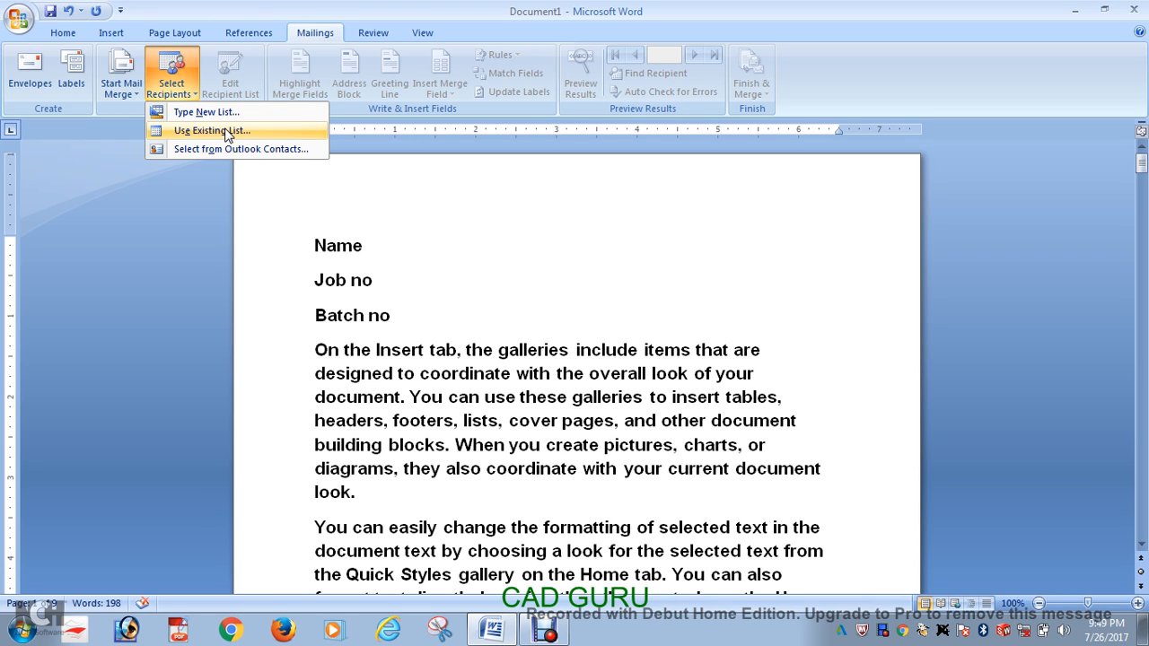
{"action": "left_click", "coordinate": [226, 115]}
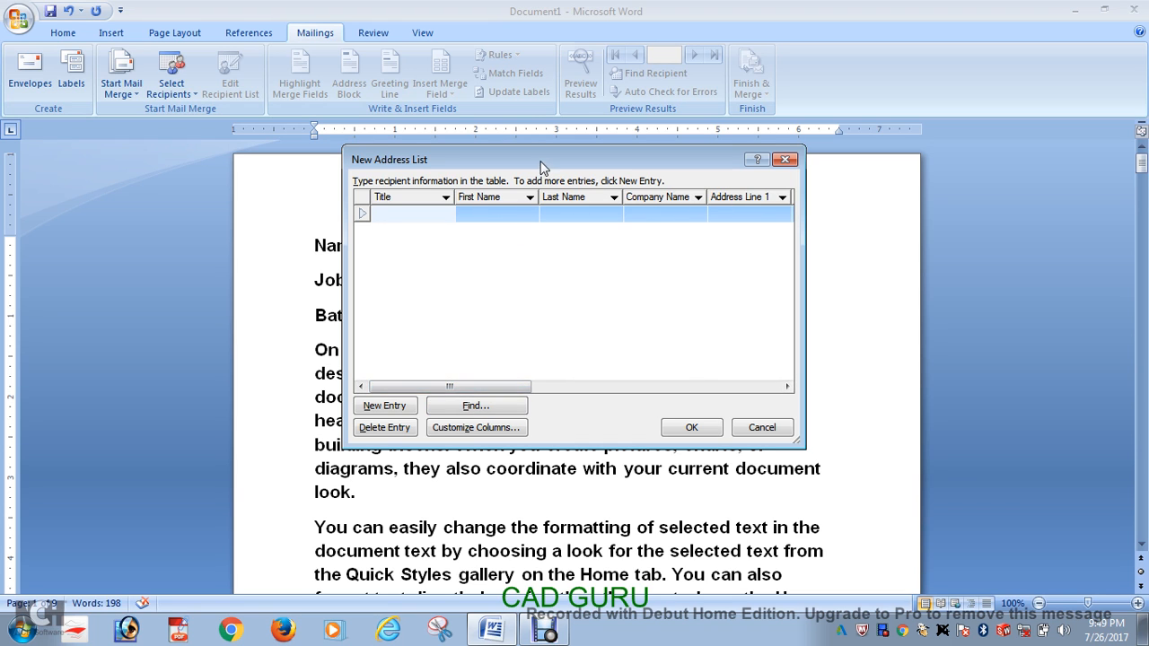
{"action": "left_click_drag", "start_coordinate": [539, 160], "coordinate": [917, 136]}
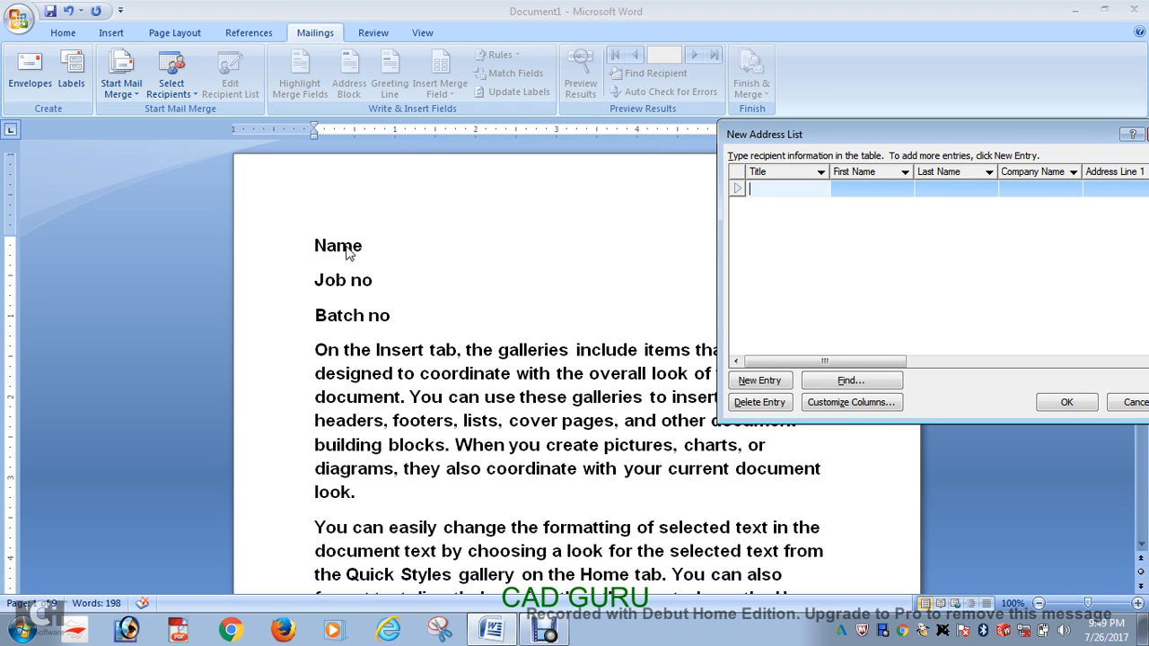
{"action": "left_click_drag", "start_coordinate": [810, 134], "coordinate": [494, 100]}
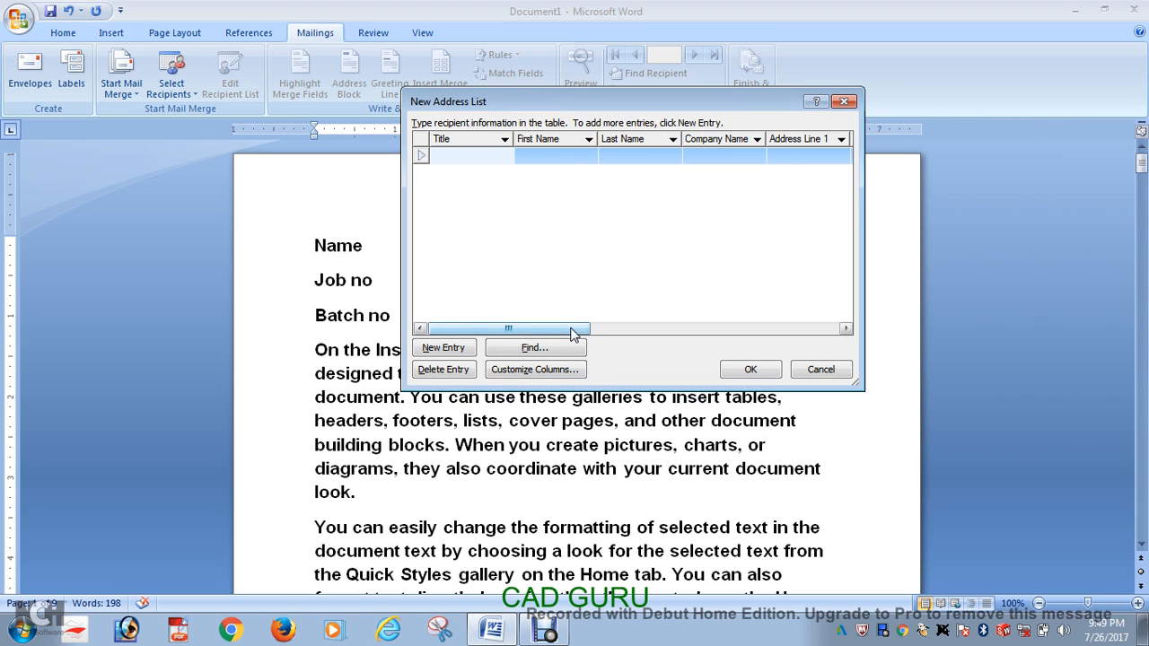
{"action": "left_click_drag", "start_coordinate": [575, 329], "coordinate": [508, 330]}
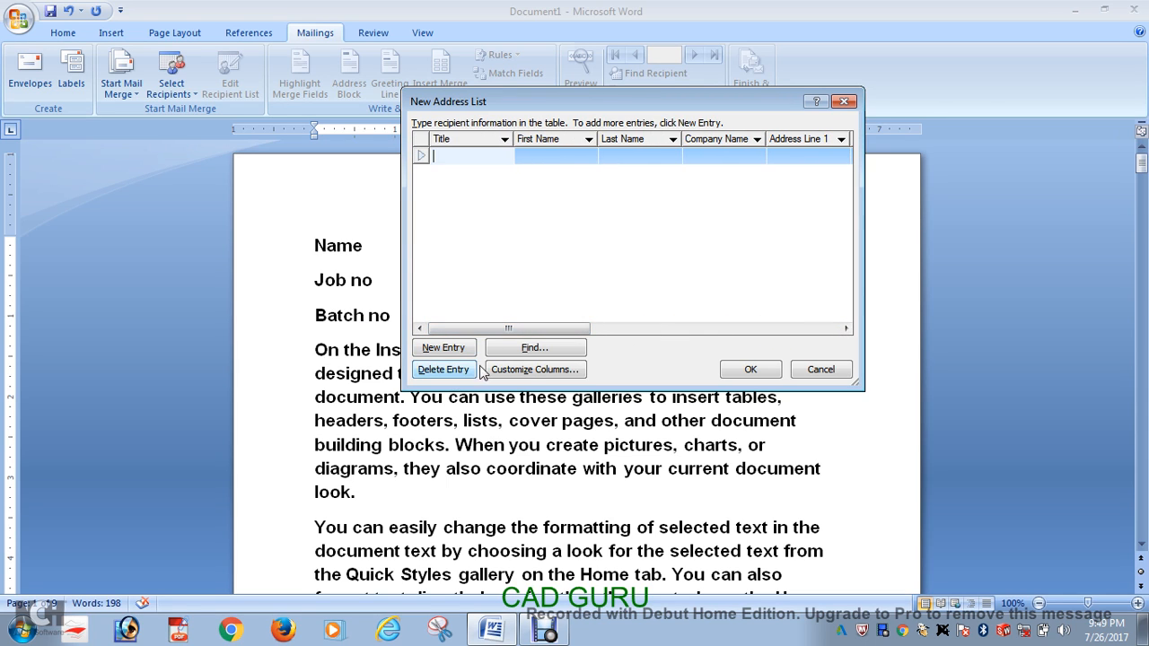
{"action": "left_click", "coordinate": [459, 371]}
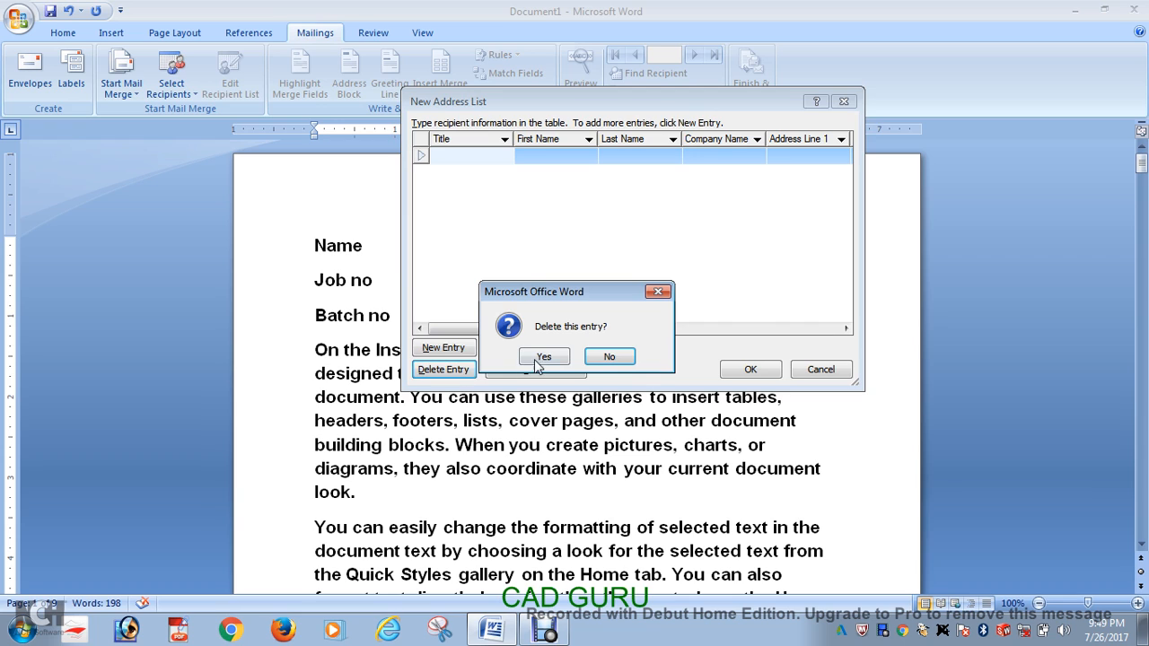
{"action": "left_click", "coordinate": [538, 364]}
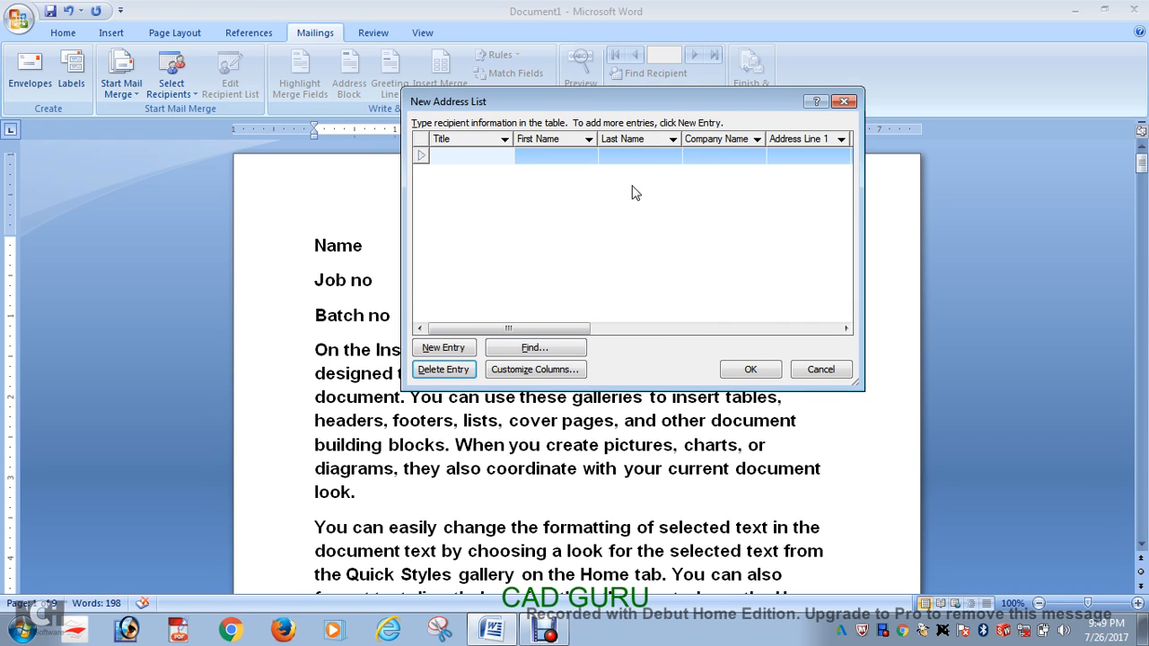
- Delete all the default field names, from Title through E-mail Address, from the address list's columns
{"action": "left_click", "coordinate": [557, 372]}
{"action": "left_click", "coordinate": [671, 250]}
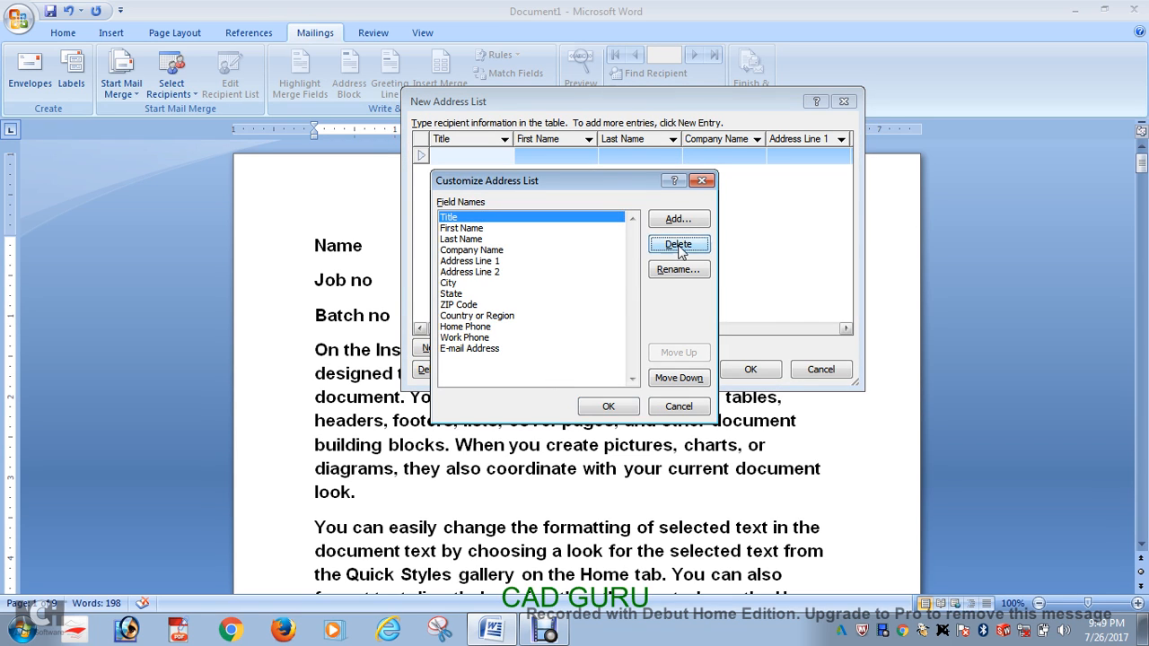
{"action": "left_click", "coordinate": [545, 357]}
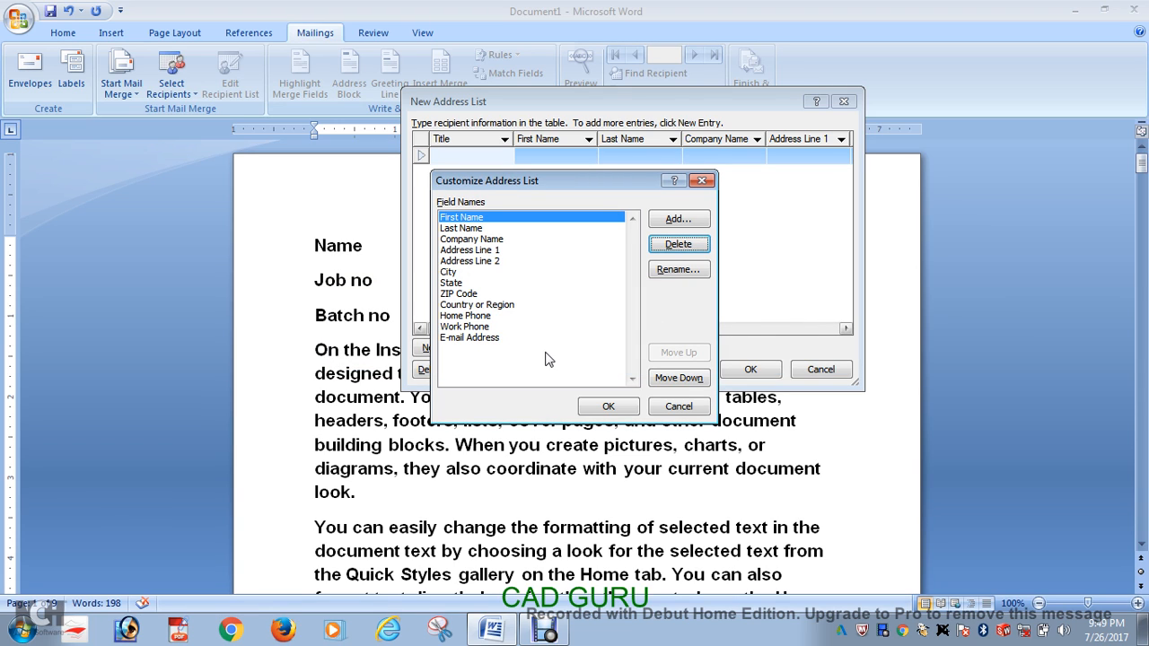
{"action": "key", "text": "Return"}
{"action": "left_click", "coordinate": [545, 358]}
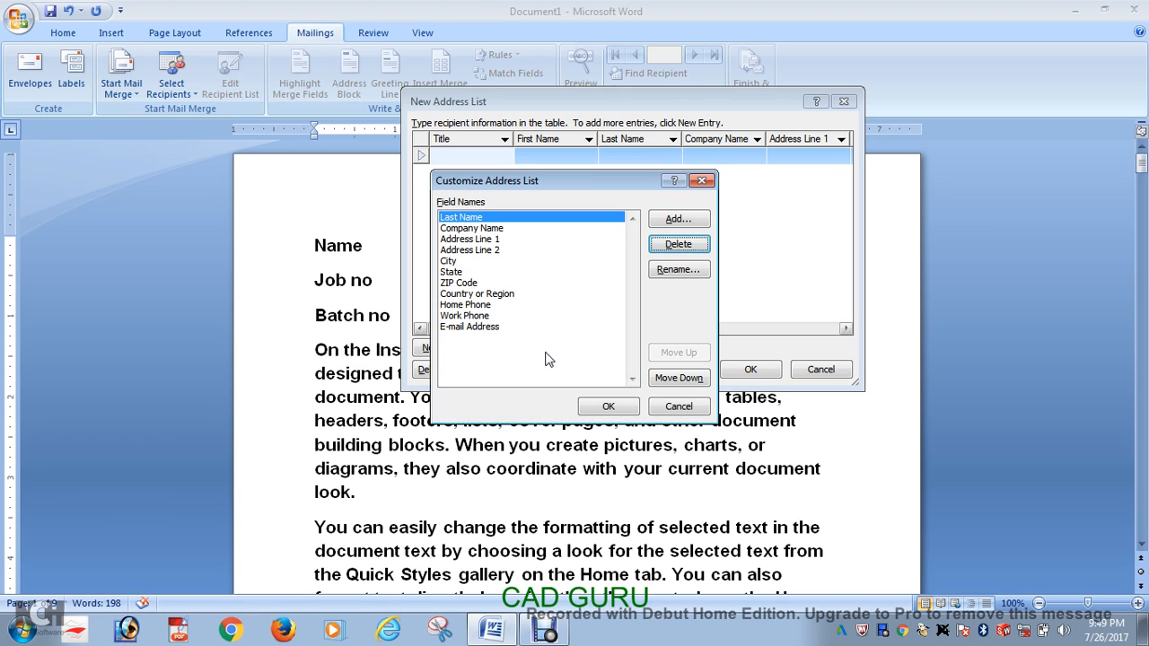
{"action": "key", "text": "Return"}
{"action": "left_click", "coordinate": [549, 359]}
{"action": "key", "text": "Return"}
{"action": "left_click", "coordinate": [549, 359]}
{"action": "key", "text": "Return"}
{"action": "left_click", "coordinate": [550, 359]}
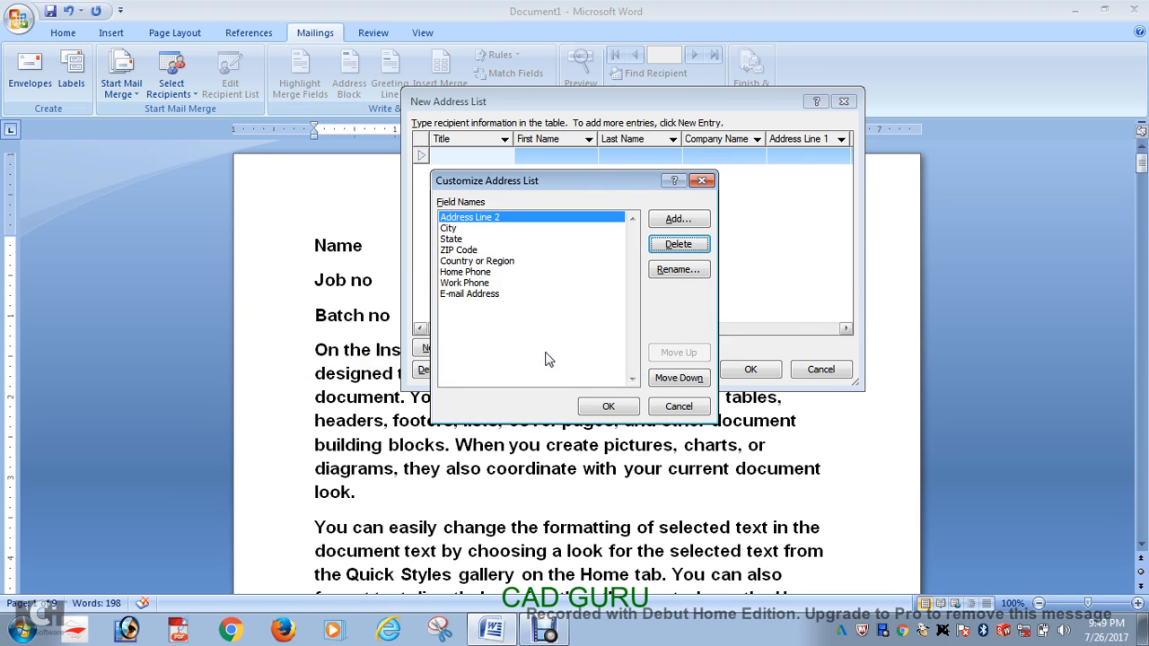
{"action": "key", "text": "Return"}
{"action": "key", "text": "Return"}
{"action": "key", "text": "Return"}
{"action": "key", "text": "Return"}
{"action": "key", "text": "Return"}
{"action": "key", "text": "Return"}
{"action": "key", "text": "Return"}
{"action": "key", "text": "Return"}
{"action": "key", "text": "Return"}
{"action": "key", "text": "Return"}
{"action": "key", "text": "Return"}
{"action": "key", "text": "Return"}
{"action": "key", "text": "Return"}
{"action": "key", "text": "Return"}
{"action": "key", "text": "Return"}
{"action": "key", "text": "Return"}
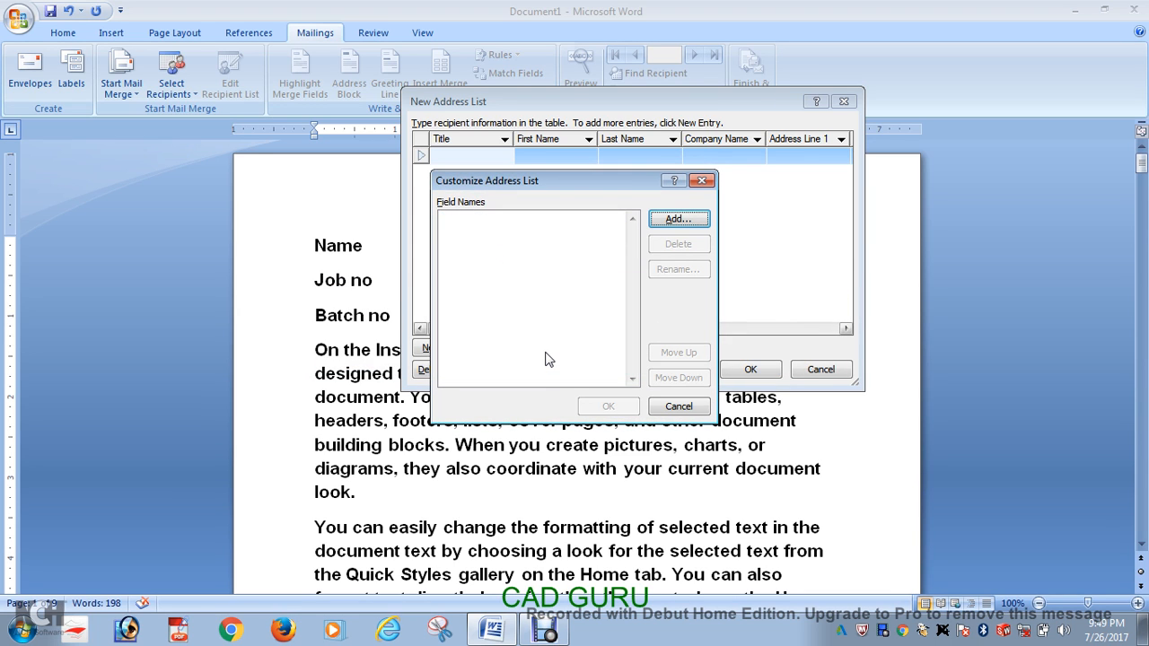
- Add the fields "name" and "job no" to the address list
{"action": "left_click", "coordinate": [679, 221]}
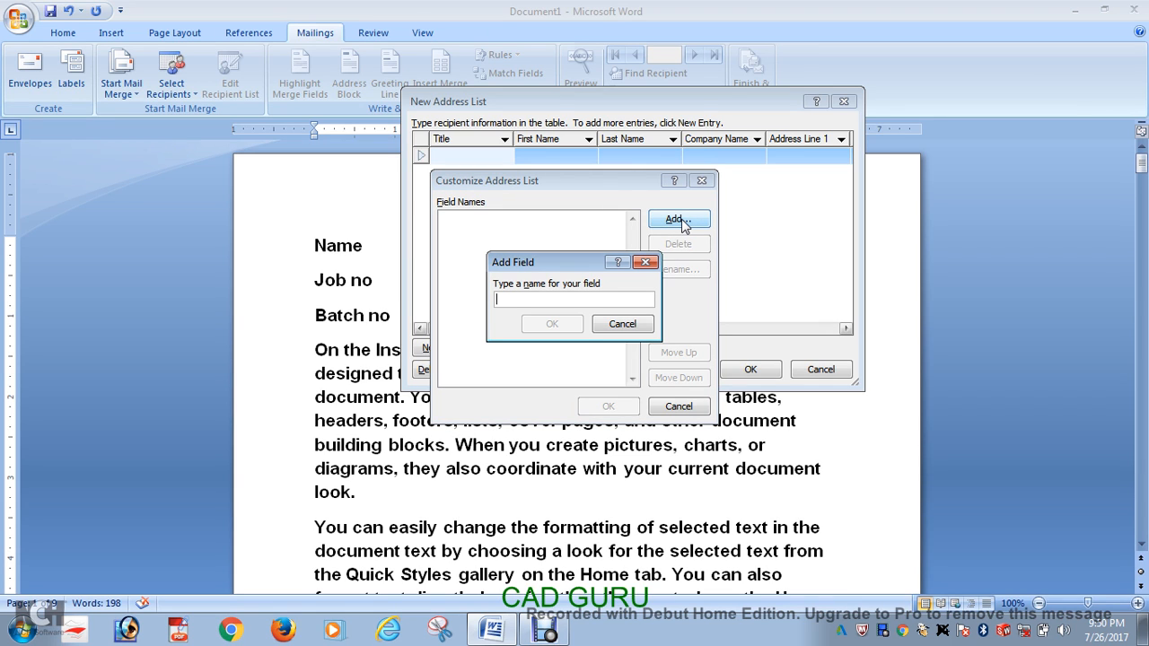
{"action": "type", "text": "name"}
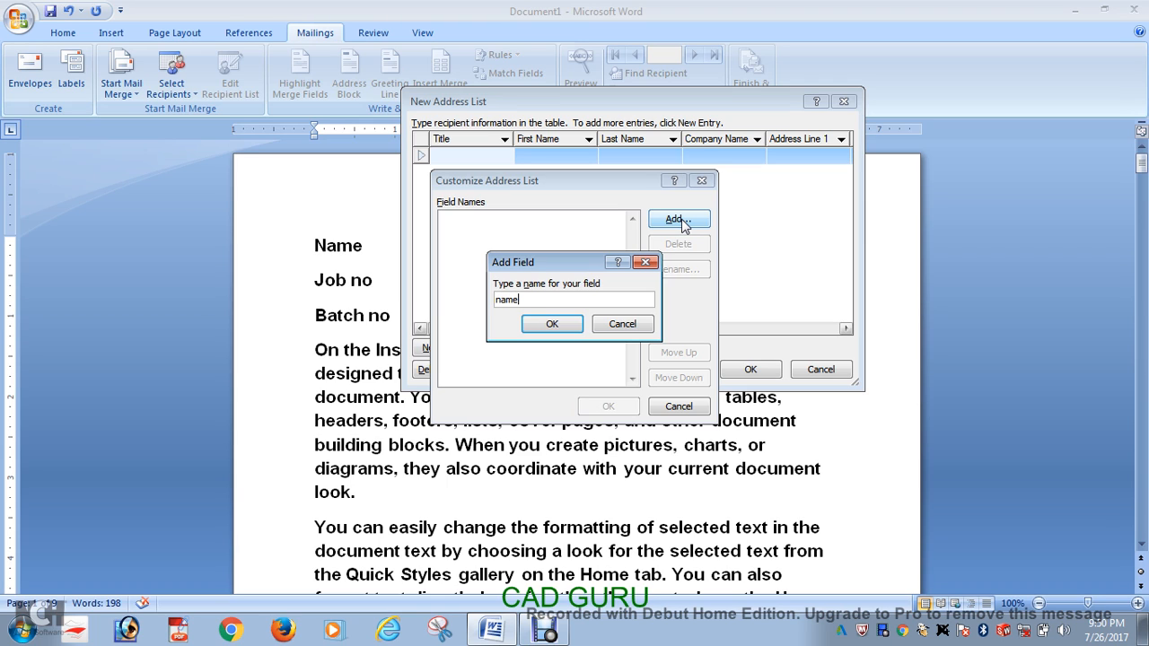
{"action": "left_click", "coordinate": [570, 325]}
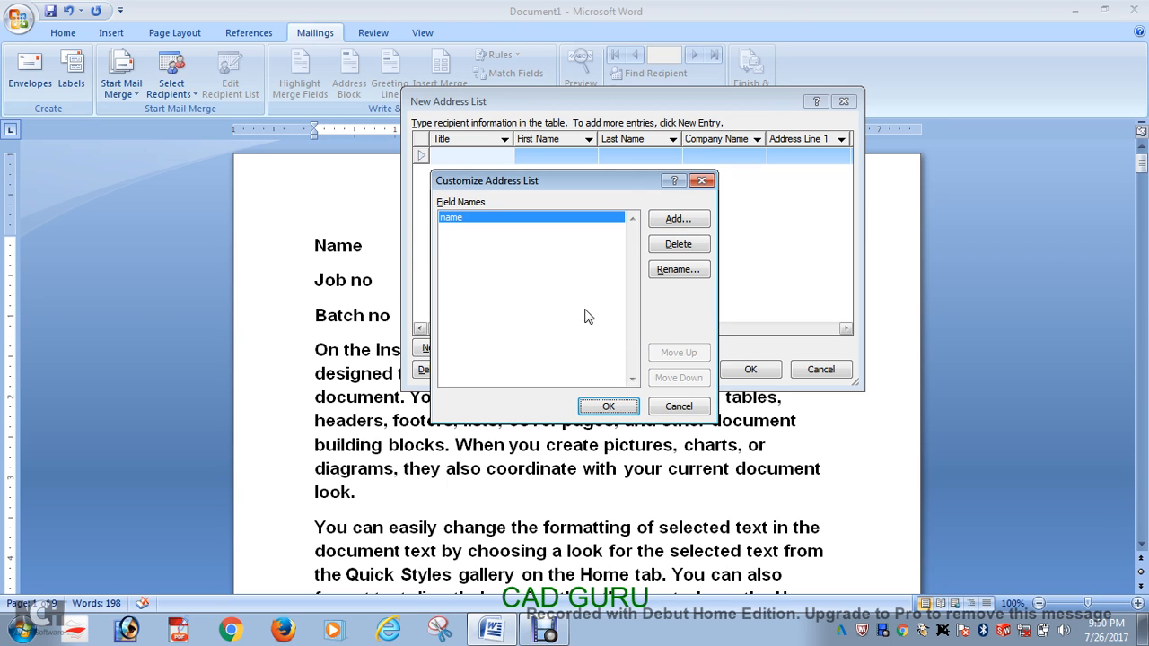
{"action": "left_click", "coordinate": [687, 223]}
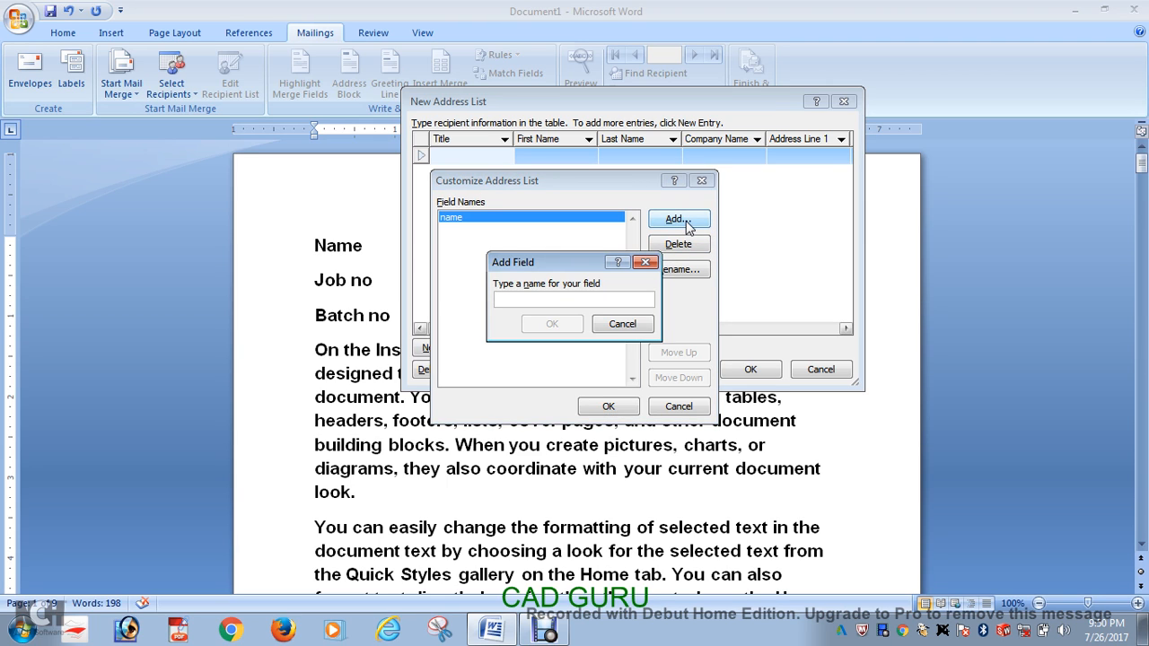
{"action": "type", "text": "job "}
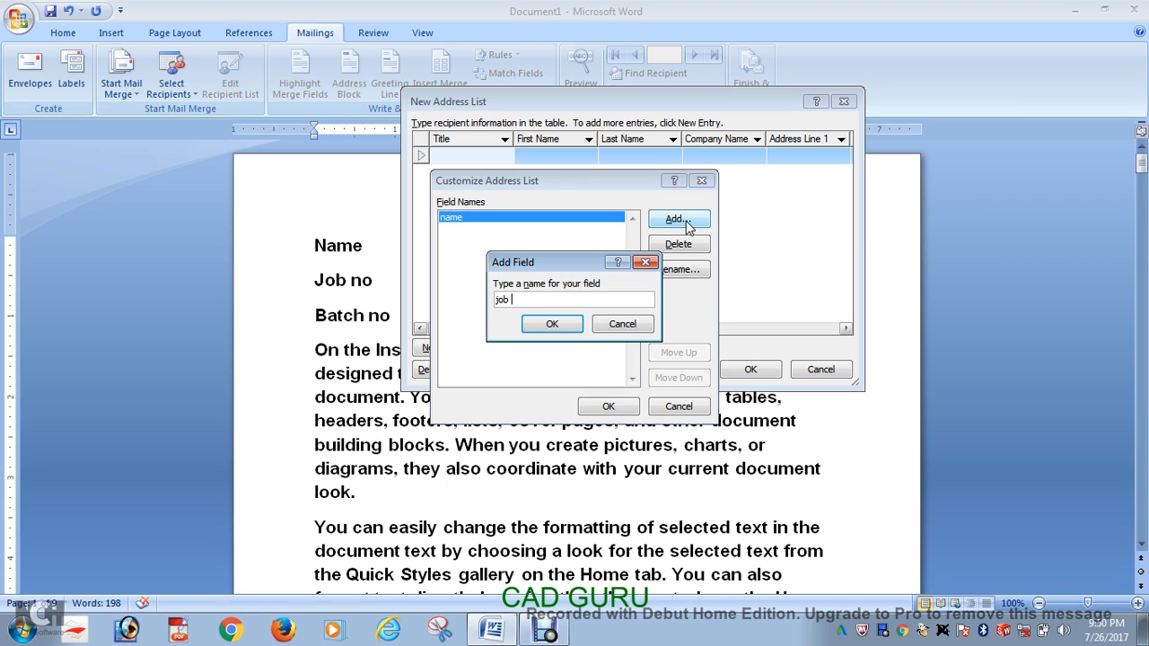
{"action": "type", "text": "no"}
{"action": "left_click", "coordinate": [554, 324]}
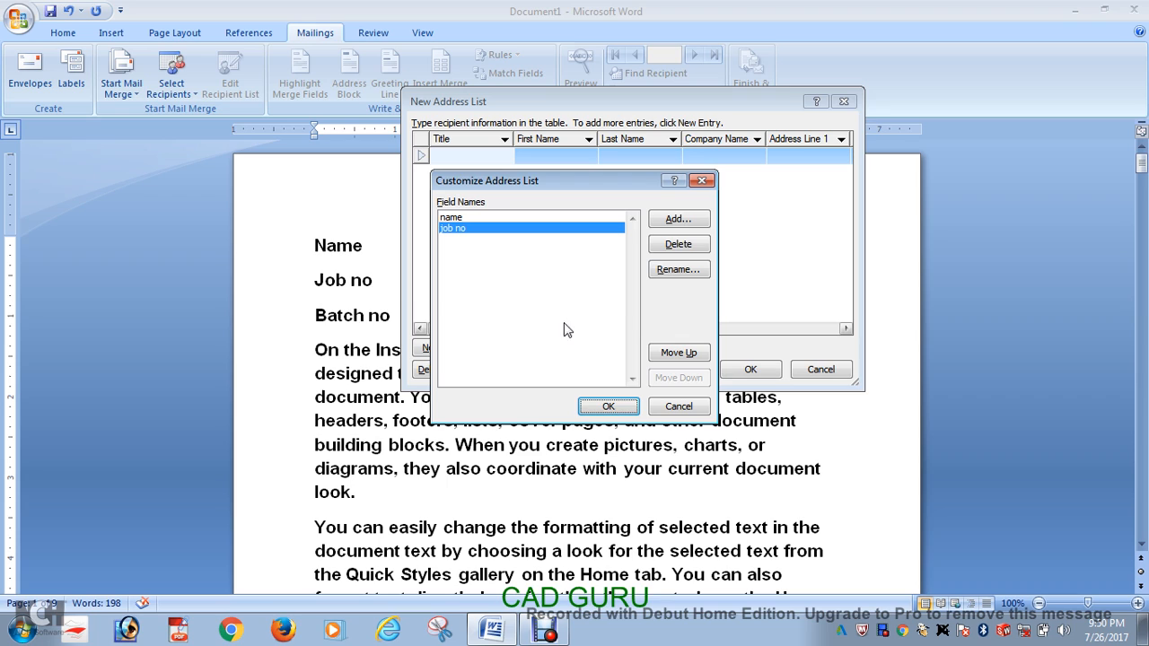
- Add a third field called "no" and apply the customized columns to the address list
{"action": "left_click", "coordinate": [681, 221]}
{"action": "type", "text": "bat"}
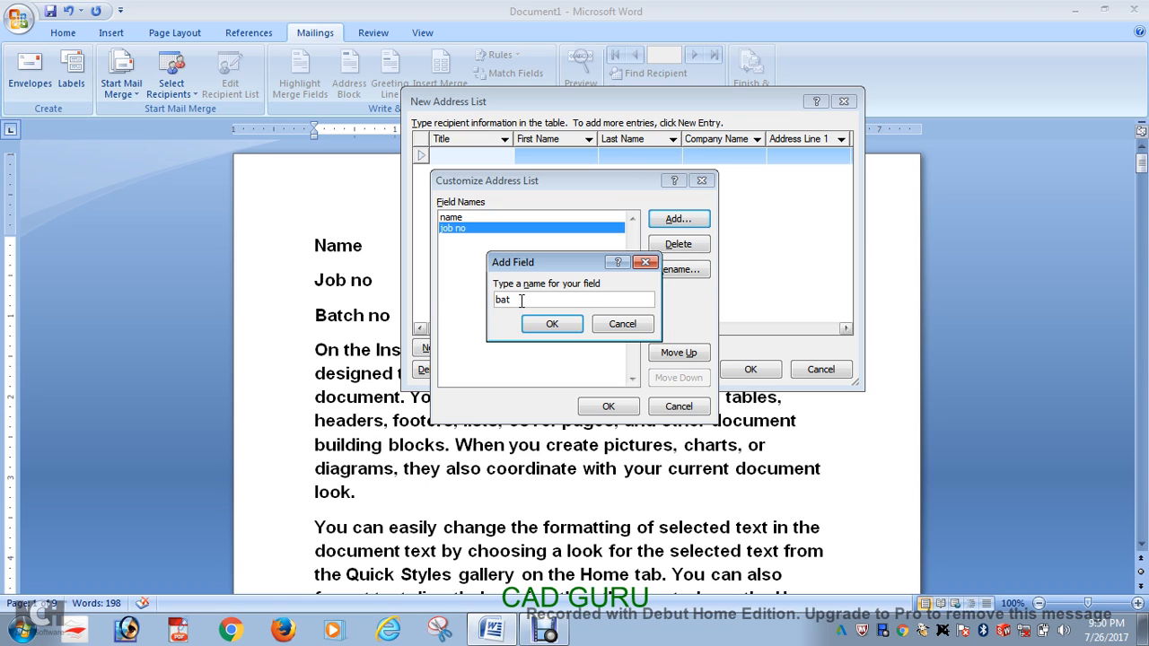
{"action": "key", "text": "BackSpace"}
{"action": "key", "text": "BackSpace"}
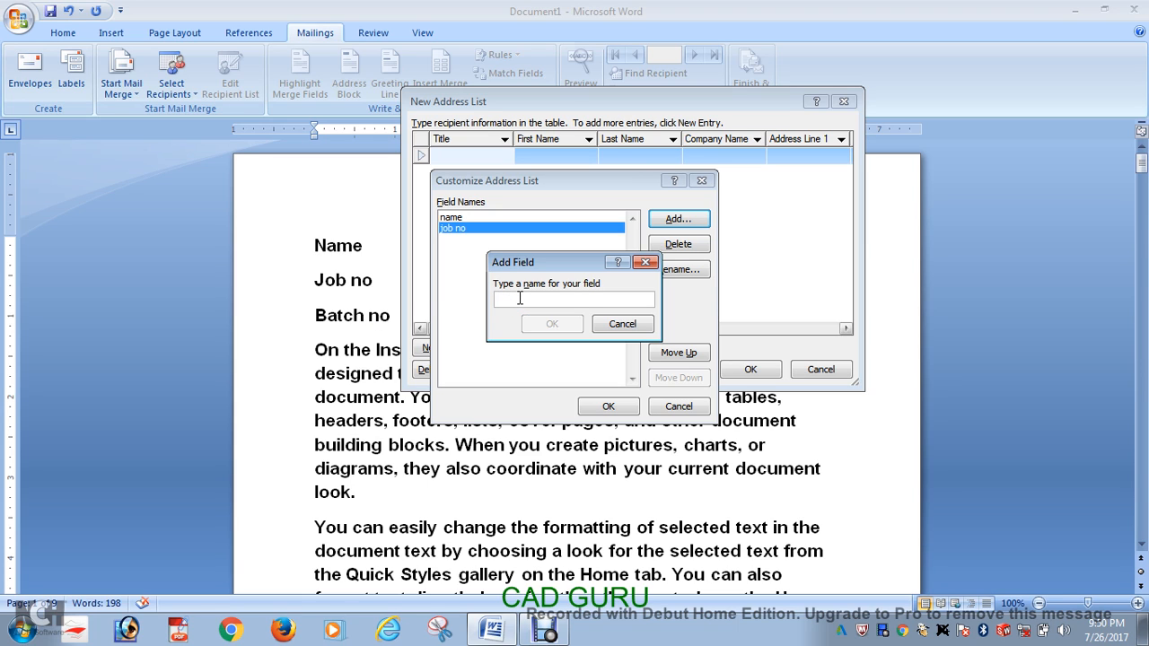
{"action": "type", "text": "no"}
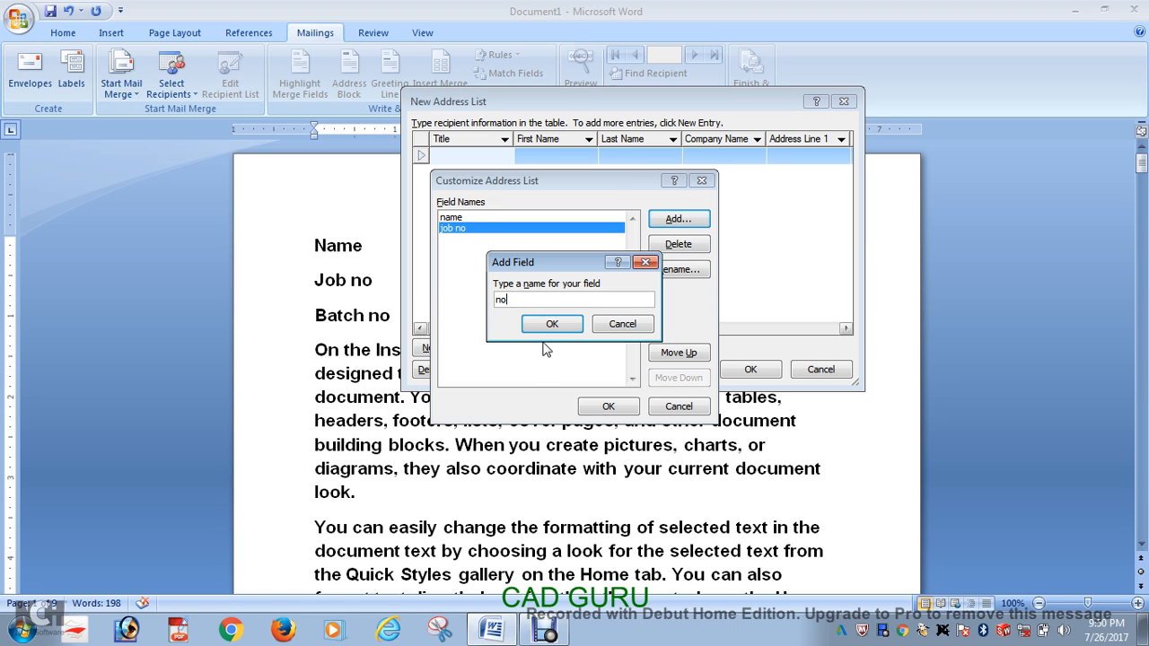
{"action": "left_click", "coordinate": [549, 326]}
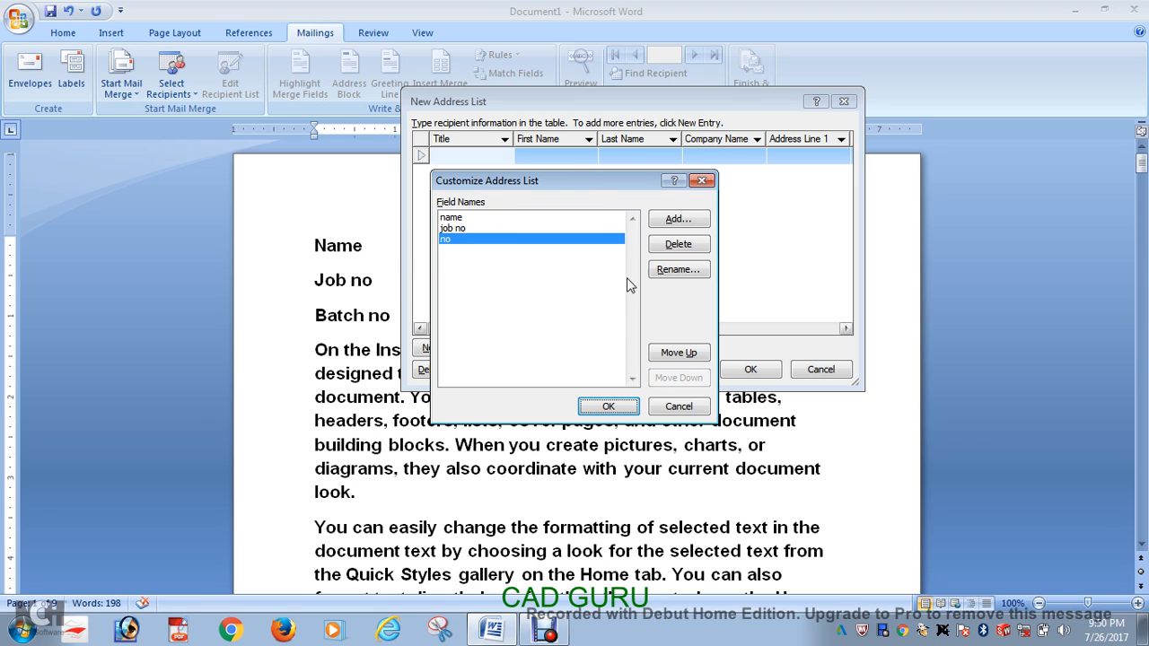
{"action": "left_click", "coordinate": [609, 407]}
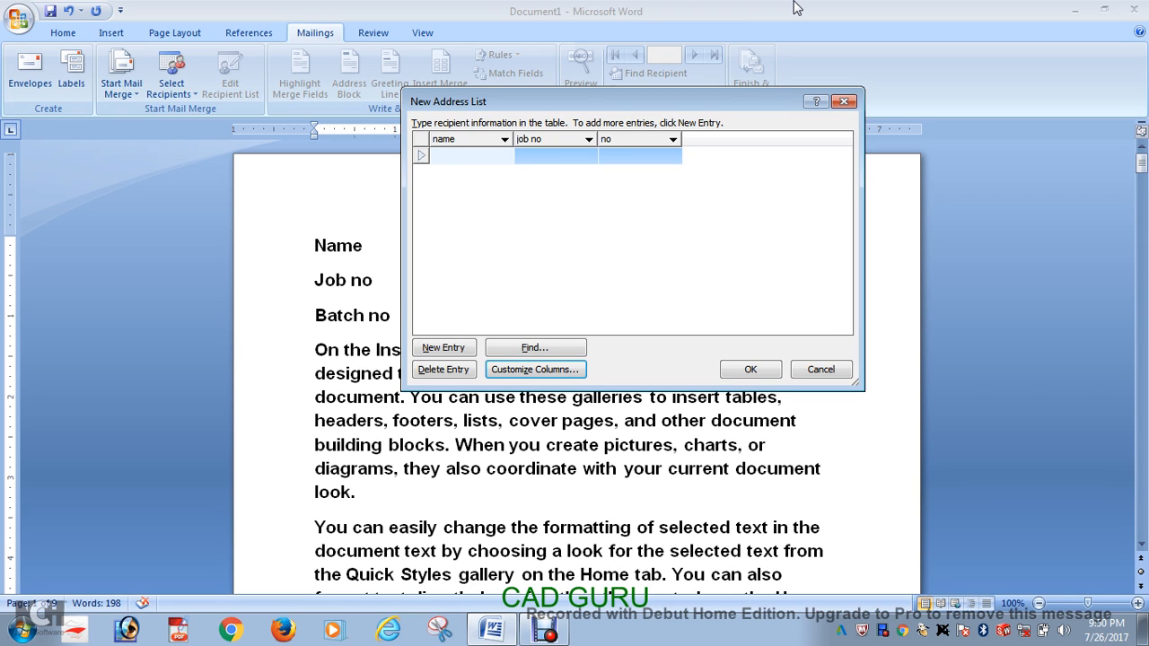
- Fill in the first recipient entry with name q, job no 1 and no 2
{"action": "key", "text": "Tab"}
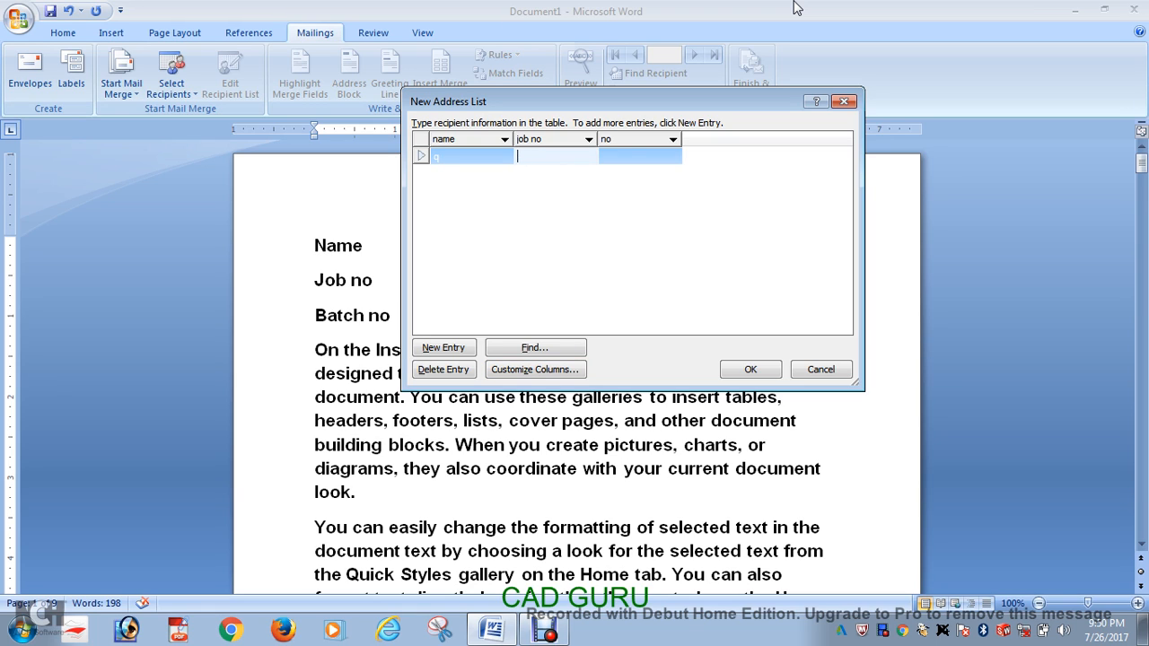
{"action": "key", "text": "Tab"}
{"action": "type", "text": "2"}
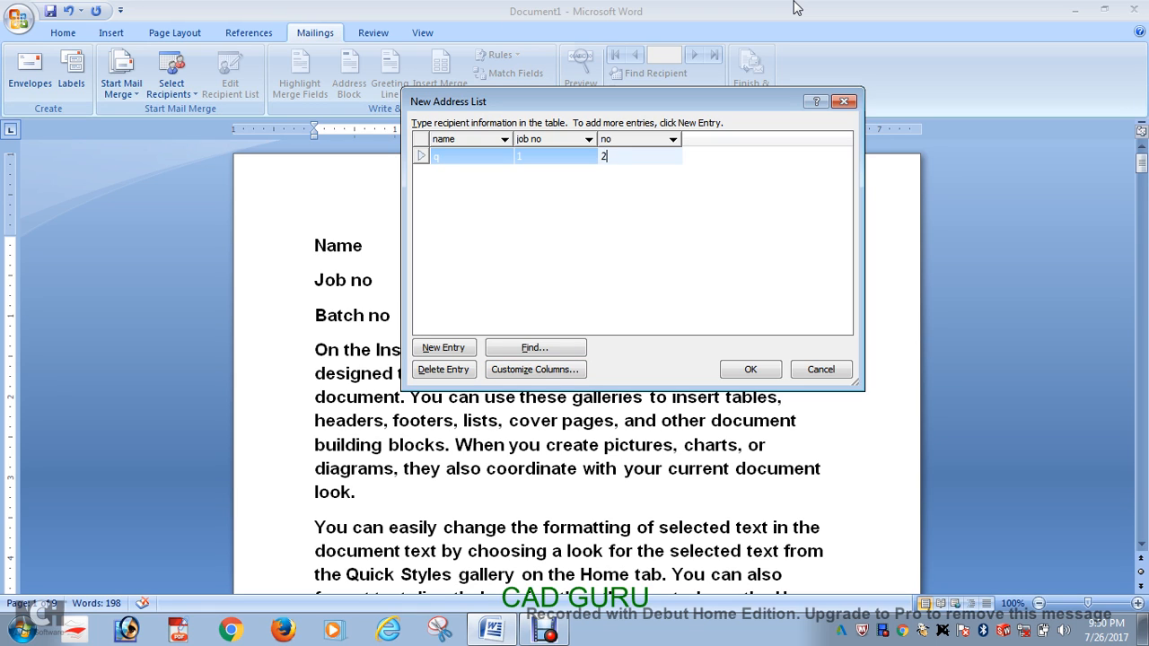
{"action": "key", "text": "Tab"}
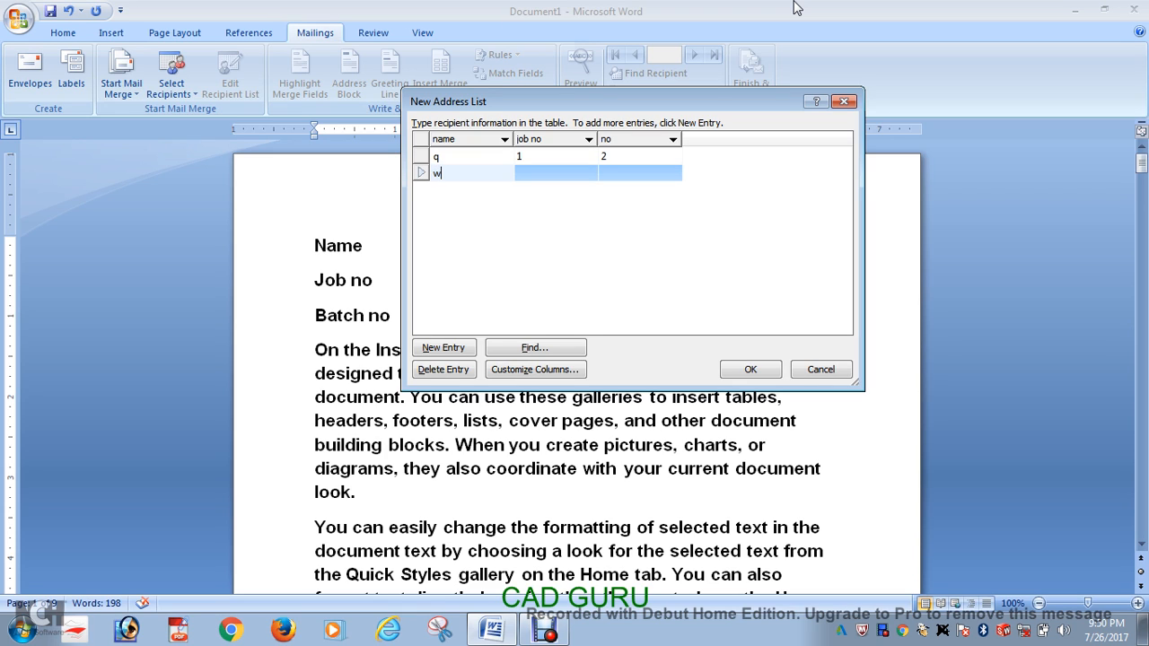
- Fill in the second recipient entry with name w, job no 2 and no 3
{"action": "type", "text": "w"}
{"action": "key", "text": "Tab"}
{"action": "type", "text": "2"}
{"action": "key", "text": "Tab"}
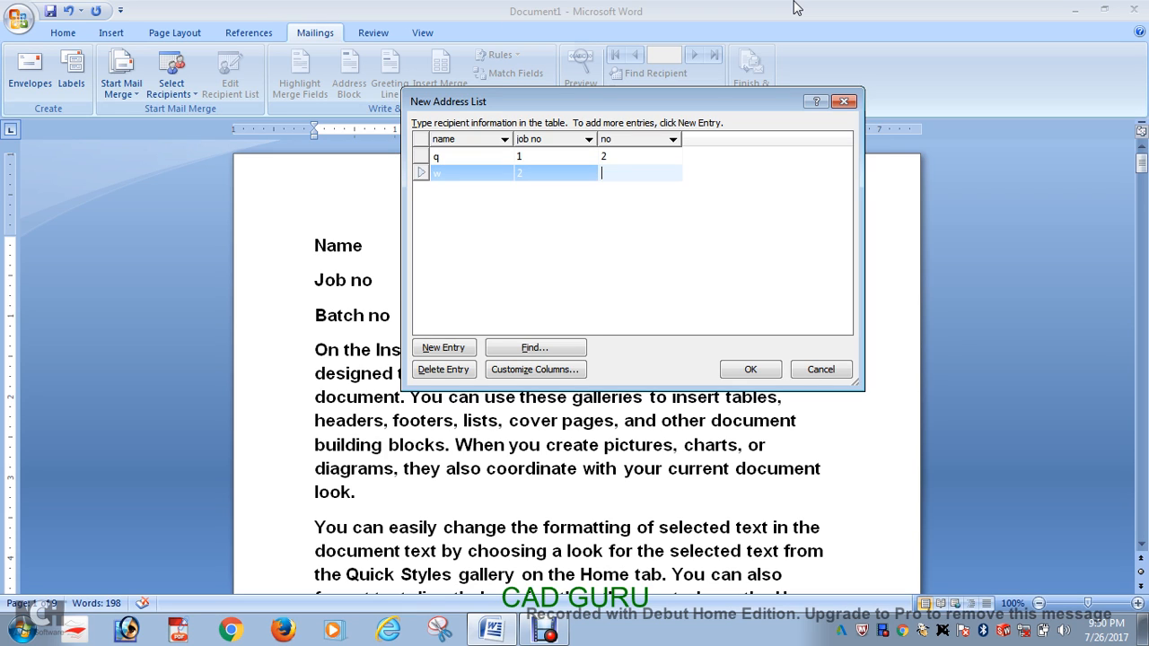
{"action": "type", "text": "3"}
{"action": "key", "text": "Tab"}
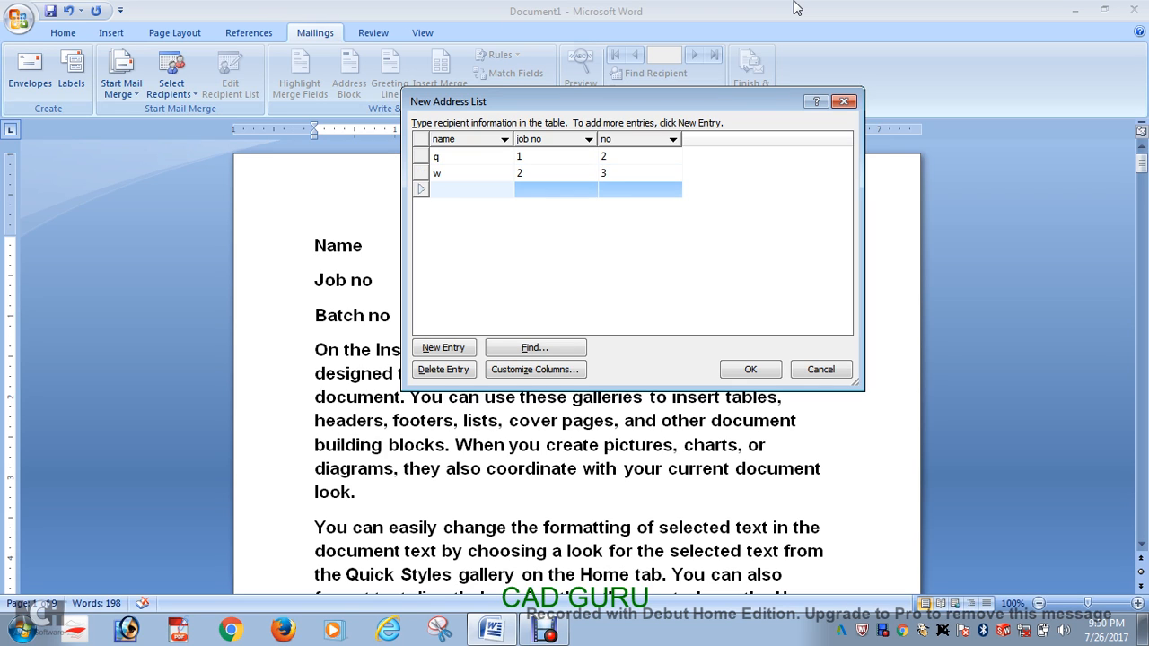
- Fill in the third recipient entry with name e, job no 3 and no 4
{"action": "type", "text": "e"}
{"action": "key", "text": "Tab"}
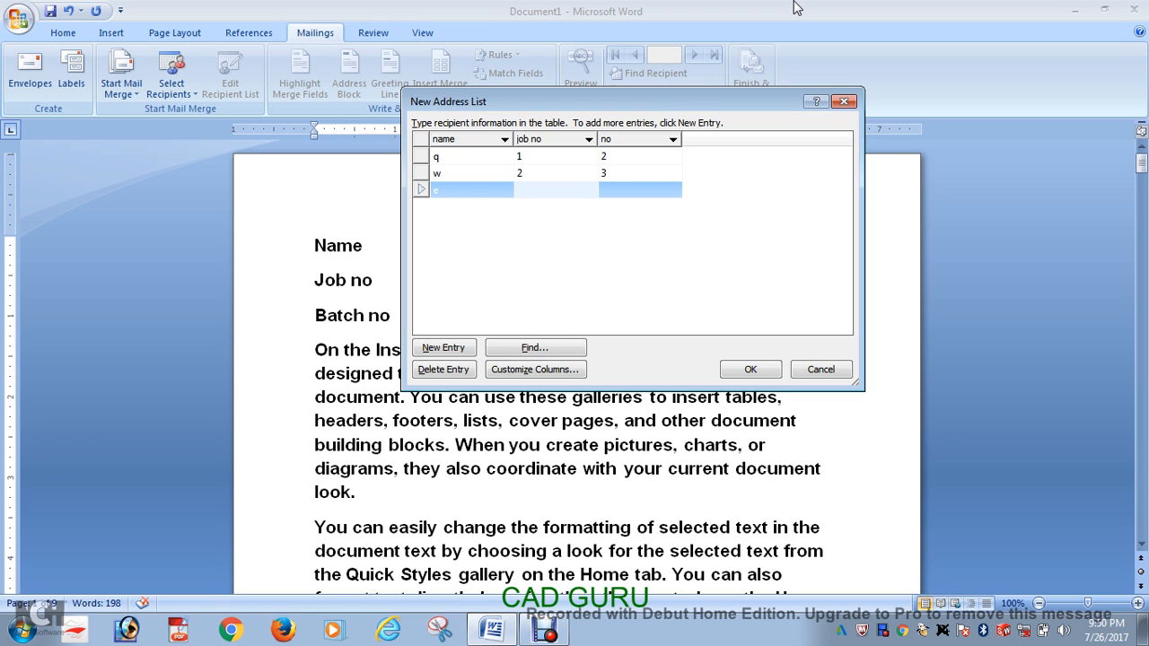
{"action": "type", "text": "3"}
{"action": "key", "text": "Tab"}
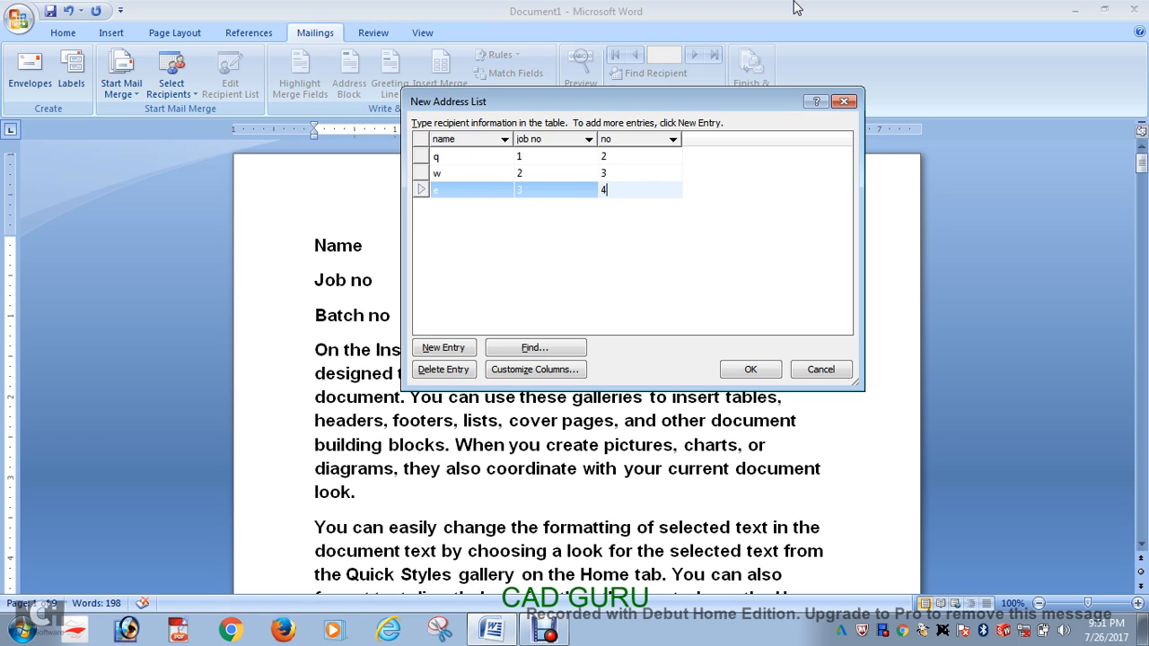
{"action": "type", "text": "4"}
{"action": "key", "text": "Tab"}
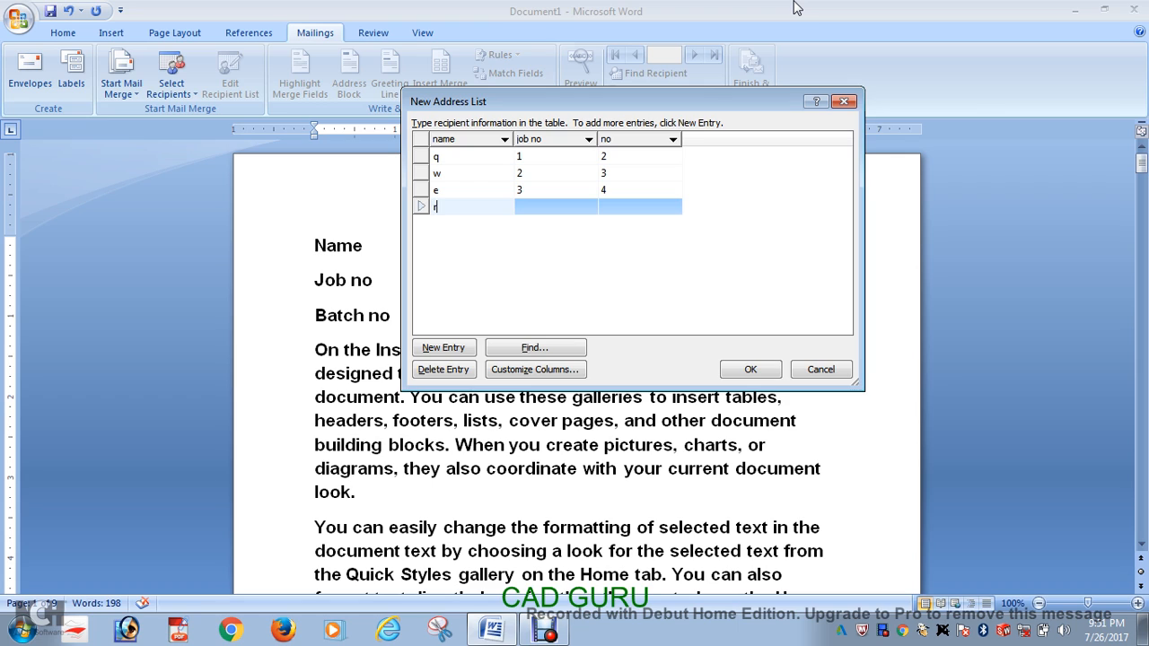
- Fill in the fourth recipient entry with name r, job no 4 and no 5
{"action": "type", "text": "r"}
{"action": "key", "text": "Tab"}
{"action": "type", "text": "4"}
{"action": "key", "text": "Tab"}
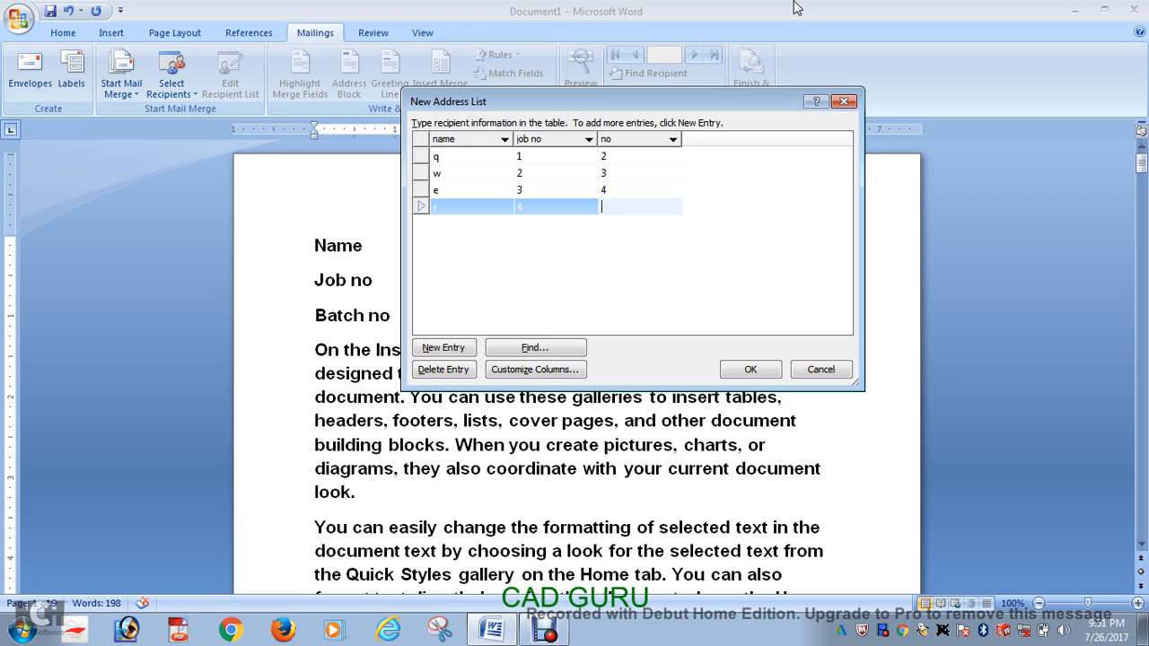
{"action": "type", "text": "5"}
{"action": "key", "text": "Tab"}
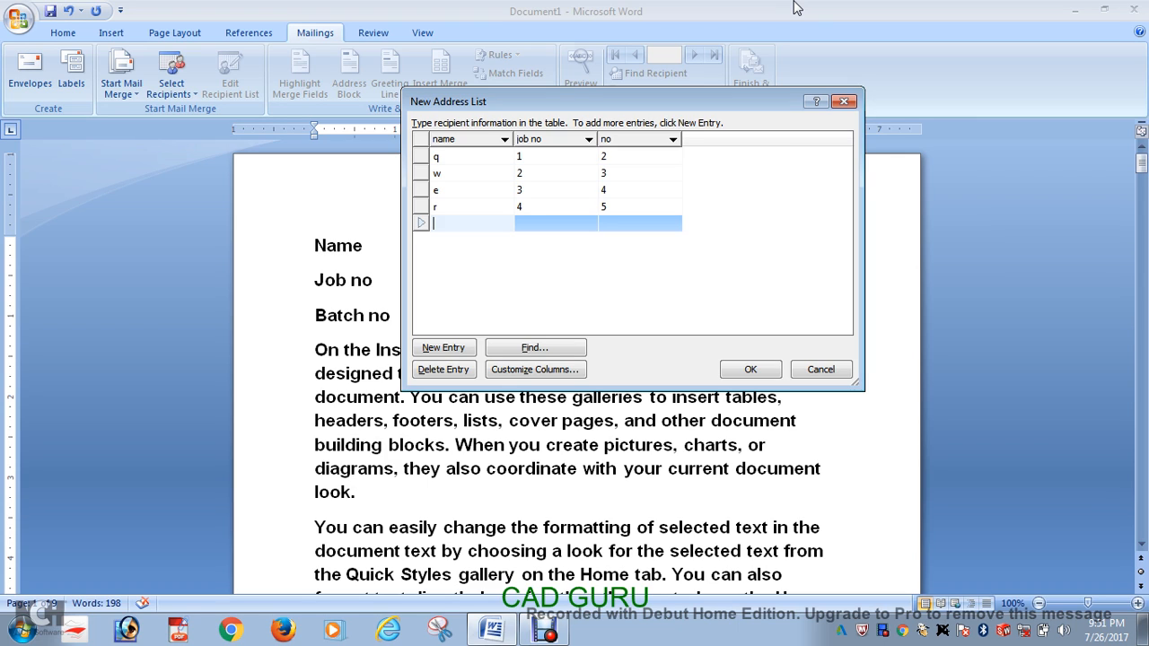
- Fill in the fifth recipient entry with name t, job no 5 and no 6
{"action": "type", "text": "t"}
{"action": "key", "text": "Tab"}
{"action": "type", "text": "5"}
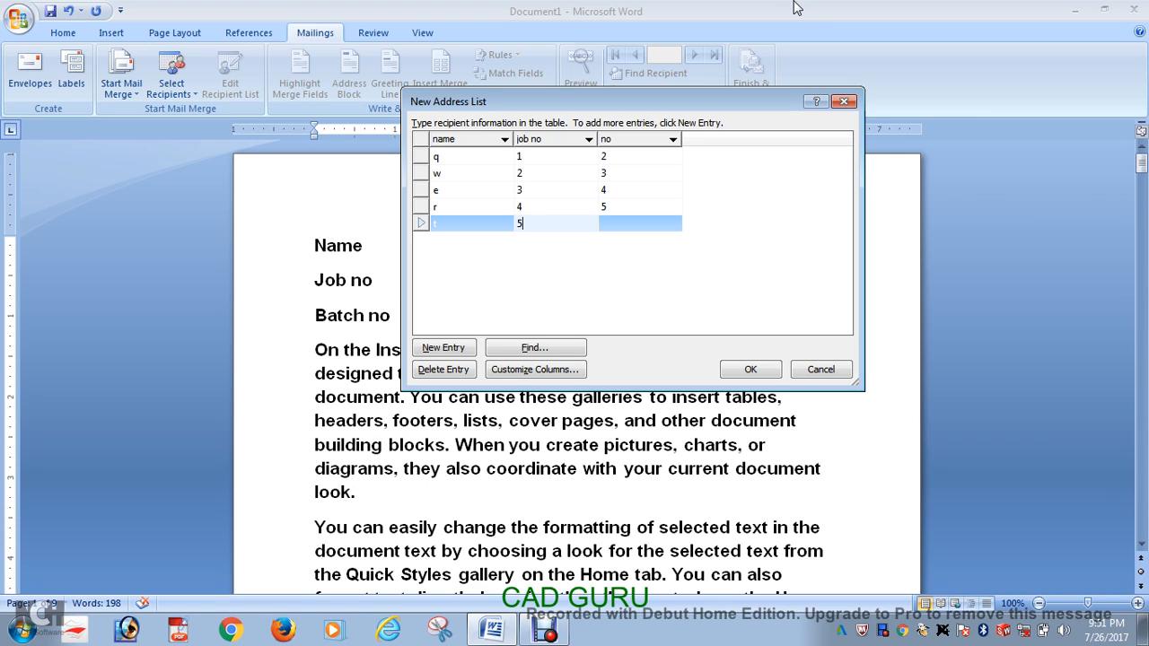
{"action": "key", "text": "Tab"}
{"action": "type", "text": "6"}
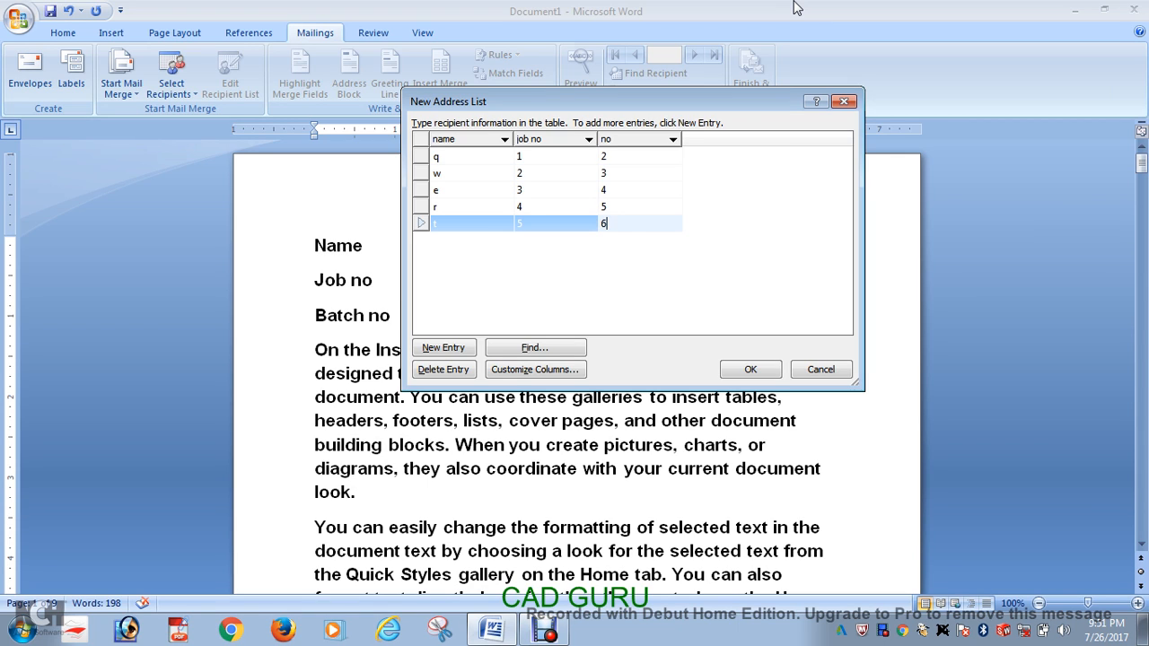
{"action": "key", "text": "Tab"}
- Extend the address list with blank entries until four empty rows follow the fifth recipient
{"action": "key", "text": "Tab"}
{"action": "key", "text": "Tab"}
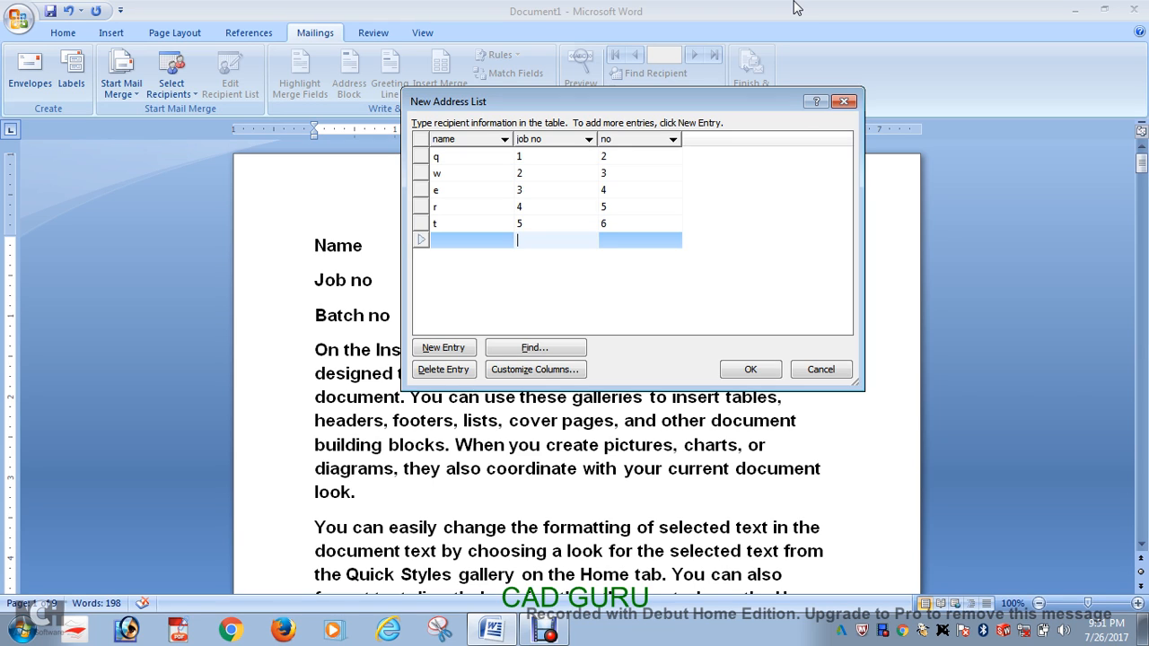
{"action": "key", "text": "Tab"}
{"action": "key", "text": "Tab"}
{"action": "key", "text": "Tab"}
{"action": "key", "text": "Tab"}
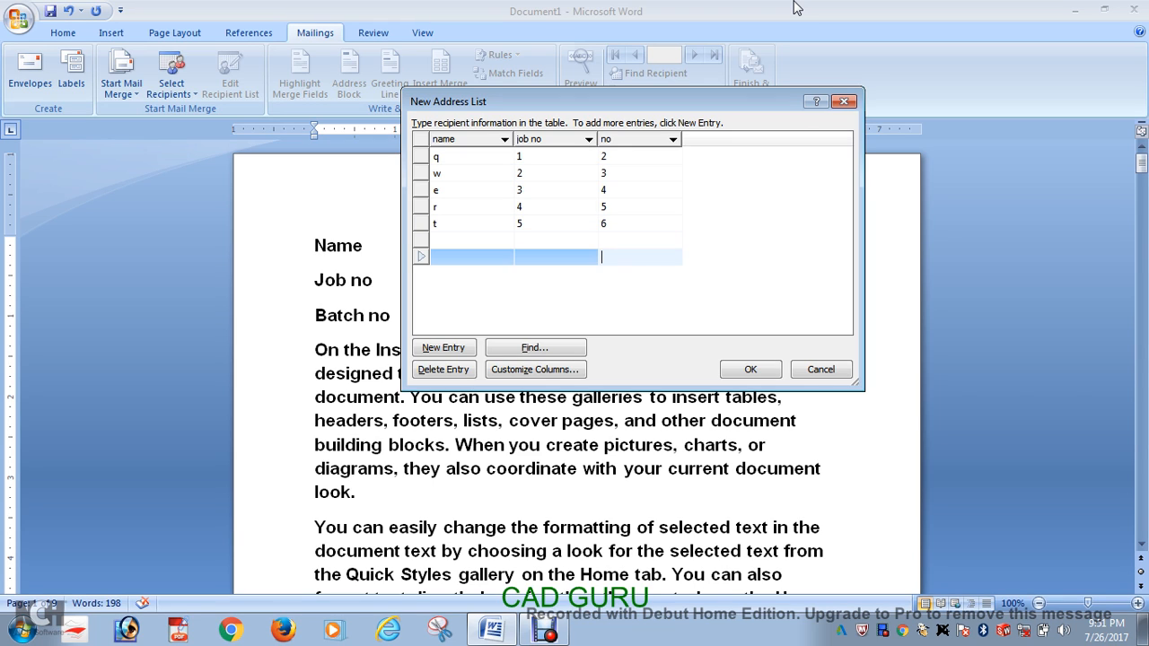
{"action": "key", "text": "Tab"}
{"action": "key", "text": "Tab"}
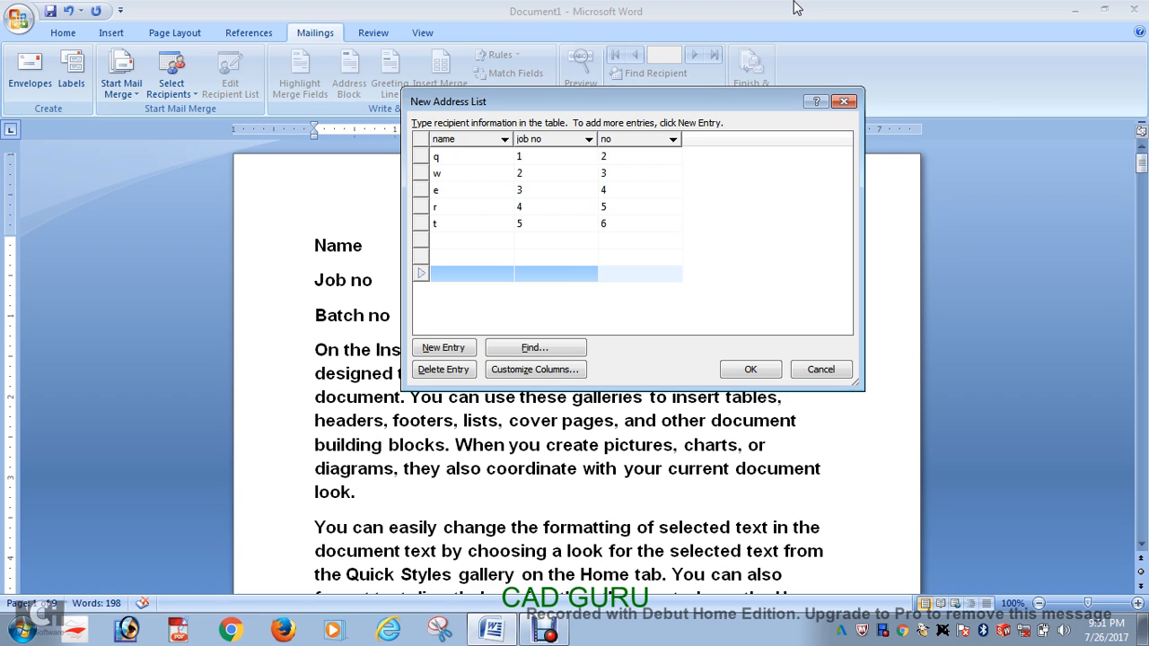
{"action": "key", "text": "Tab"}
{"action": "key", "text": "Tab"}
{"action": "key", "text": "Tab"}
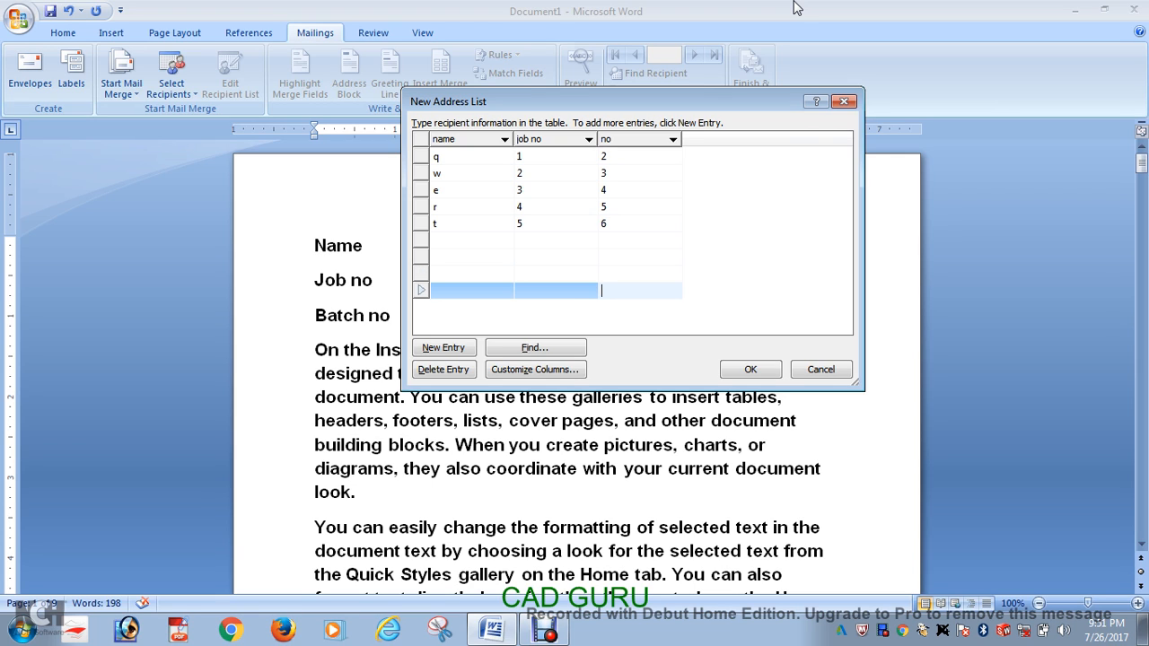
- Finish the address list and save it as asdf in My Data Sources
{"action": "left_click", "coordinate": [751, 370]}
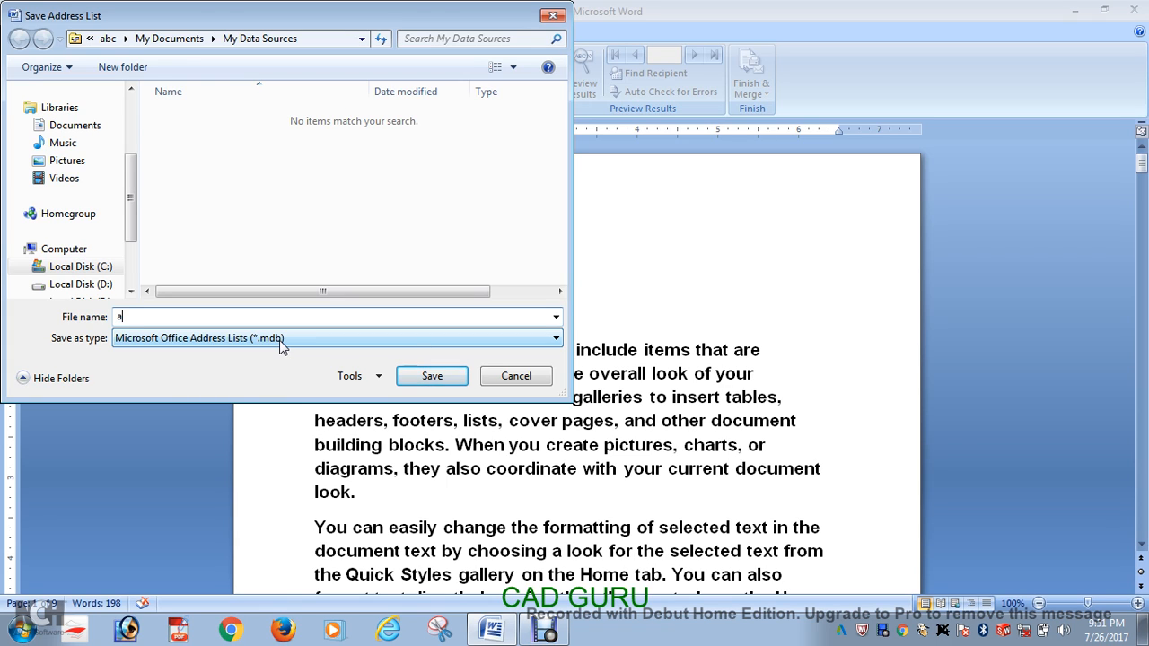
{"action": "type", "text": "sdf"}
{"action": "key", "text": "Return"}
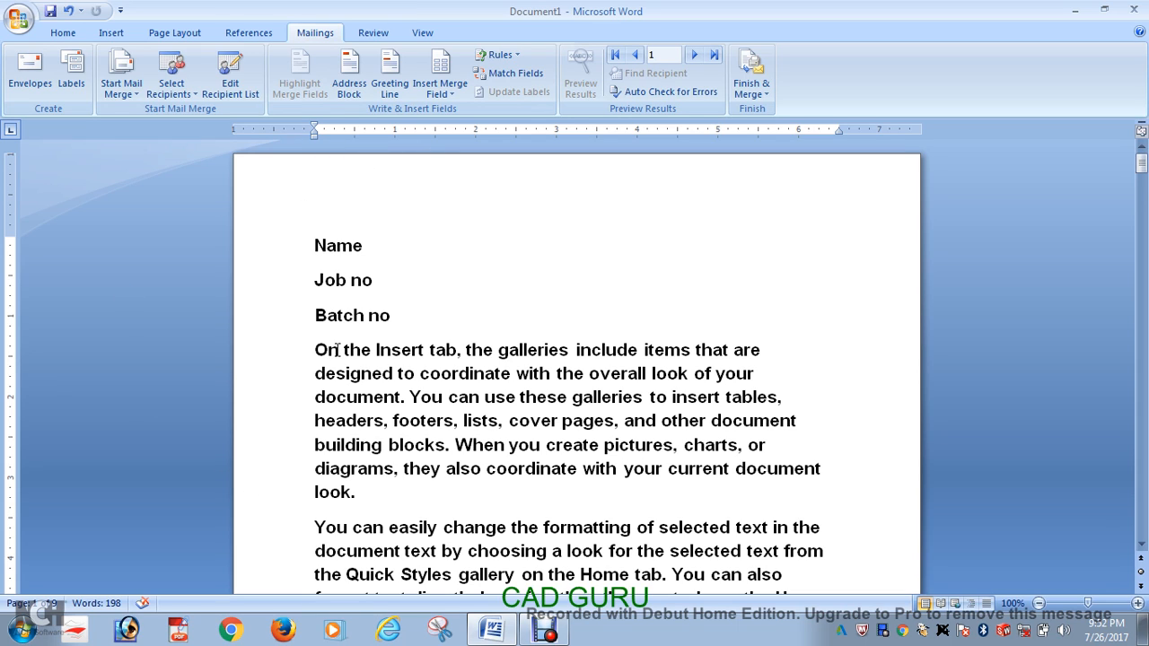
- Replace the word Name in the letter with the name merge field, keeping it on its own line
{"action": "left_click_drag", "start_coordinate": [366, 245], "coordinate": [318, 252]}
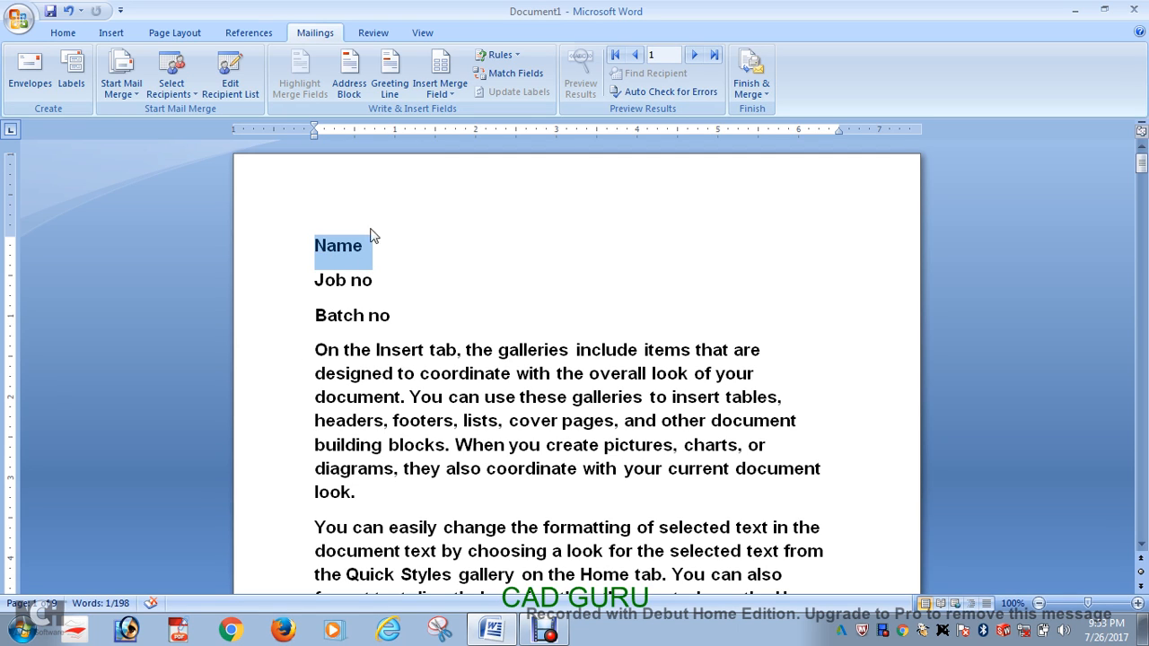
{"action": "left_click", "coordinate": [446, 98]}
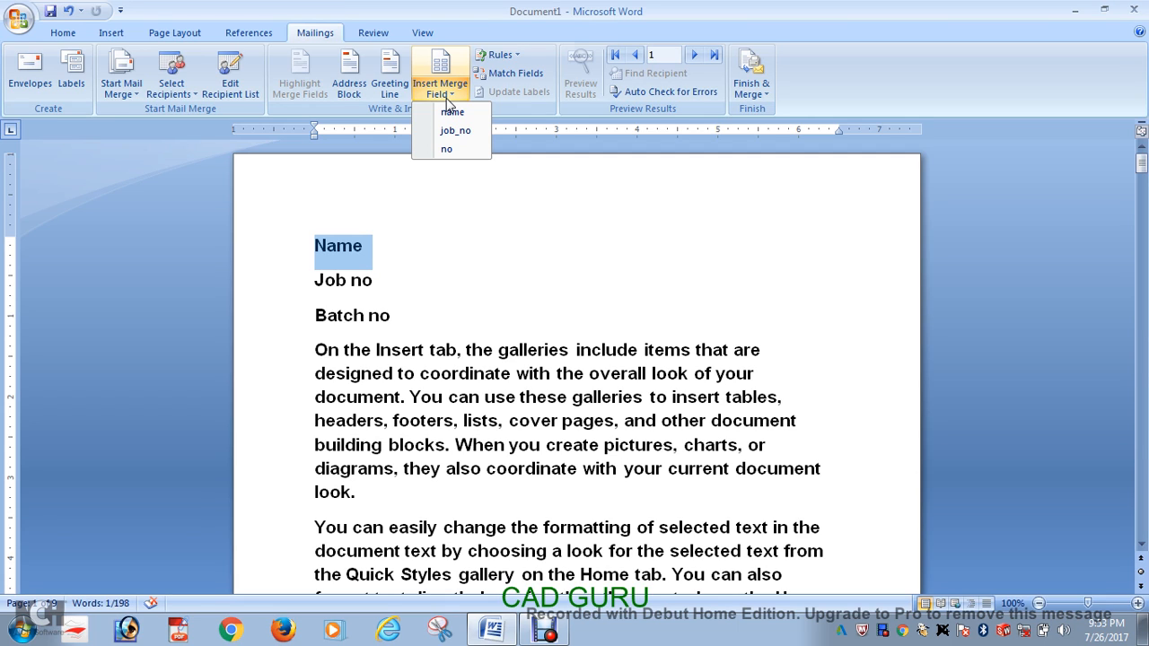
{"action": "left_click", "coordinate": [453, 111]}
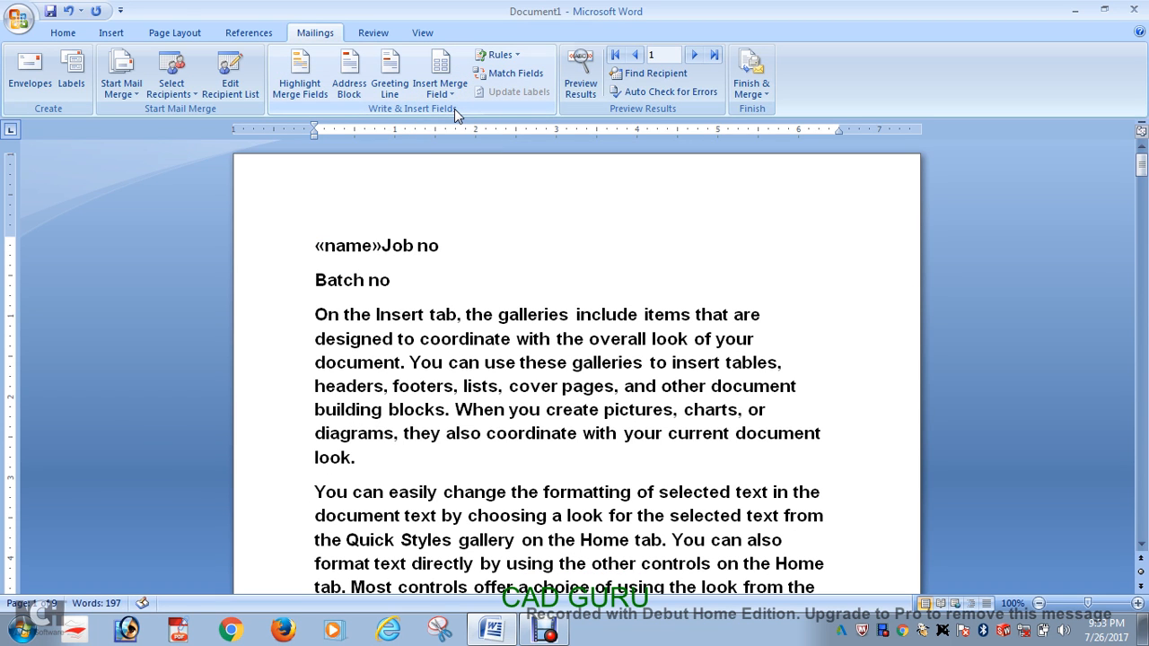
{"action": "key", "text": "Return"}
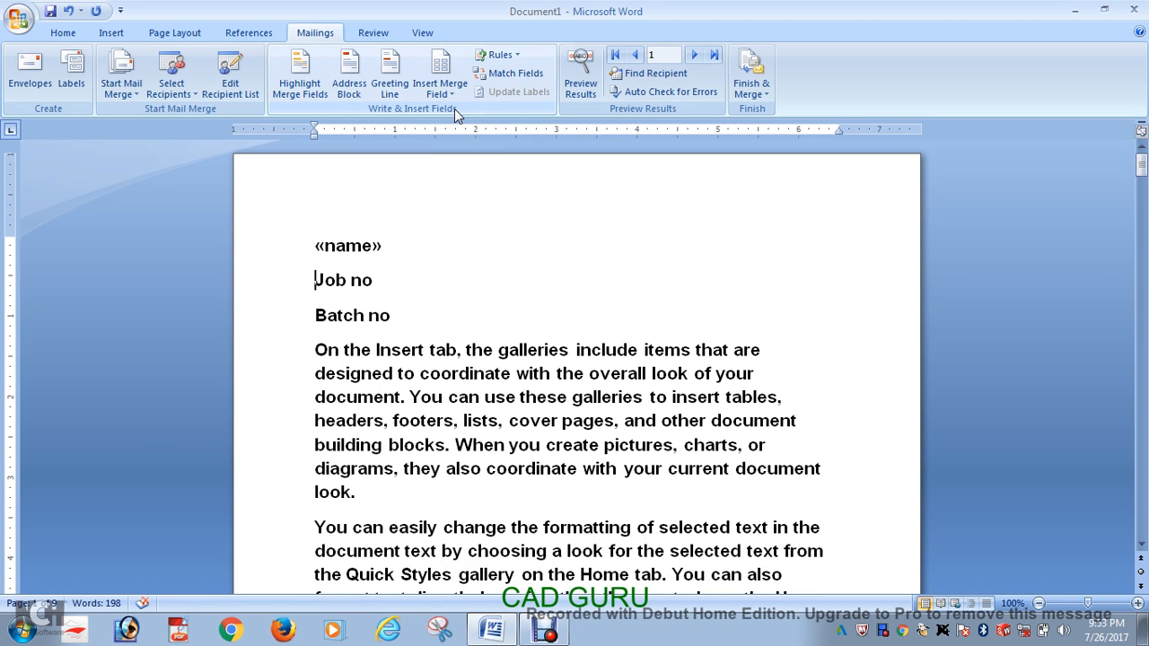
- Replace the Job no text in the letter with the job_no merge field on its own line
{"action": "left_click", "coordinate": [373, 280]}
{"action": "left_click_drag", "start_coordinate": [375, 280], "coordinate": [324, 282]}
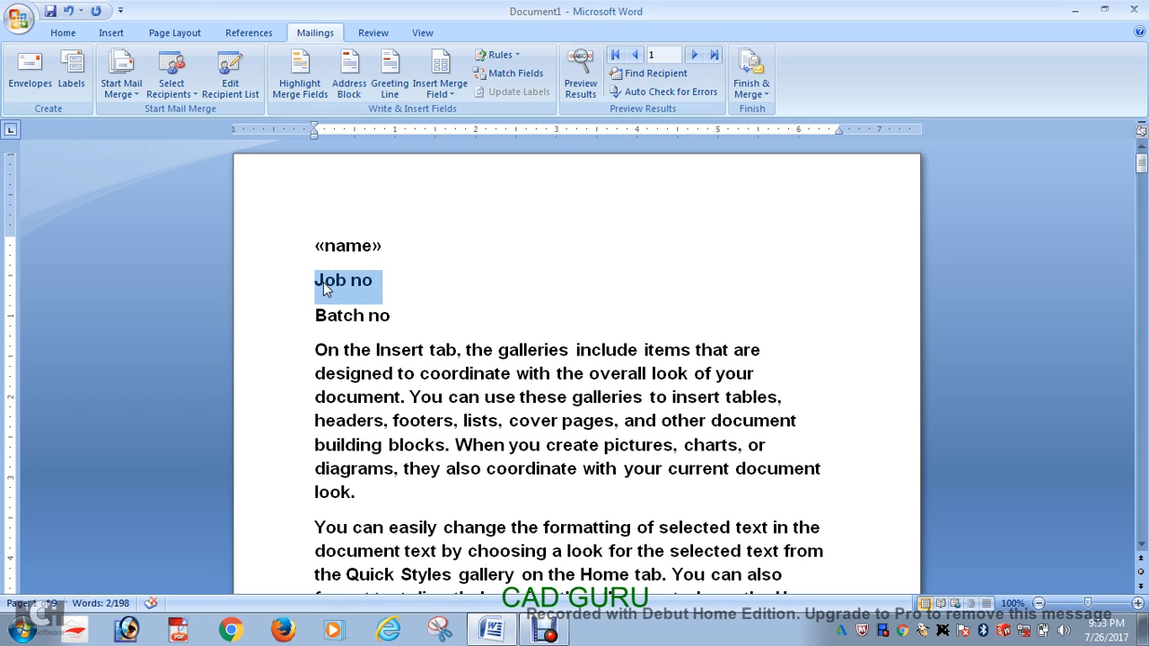
{"action": "left_click", "coordinate": [465, 97]}
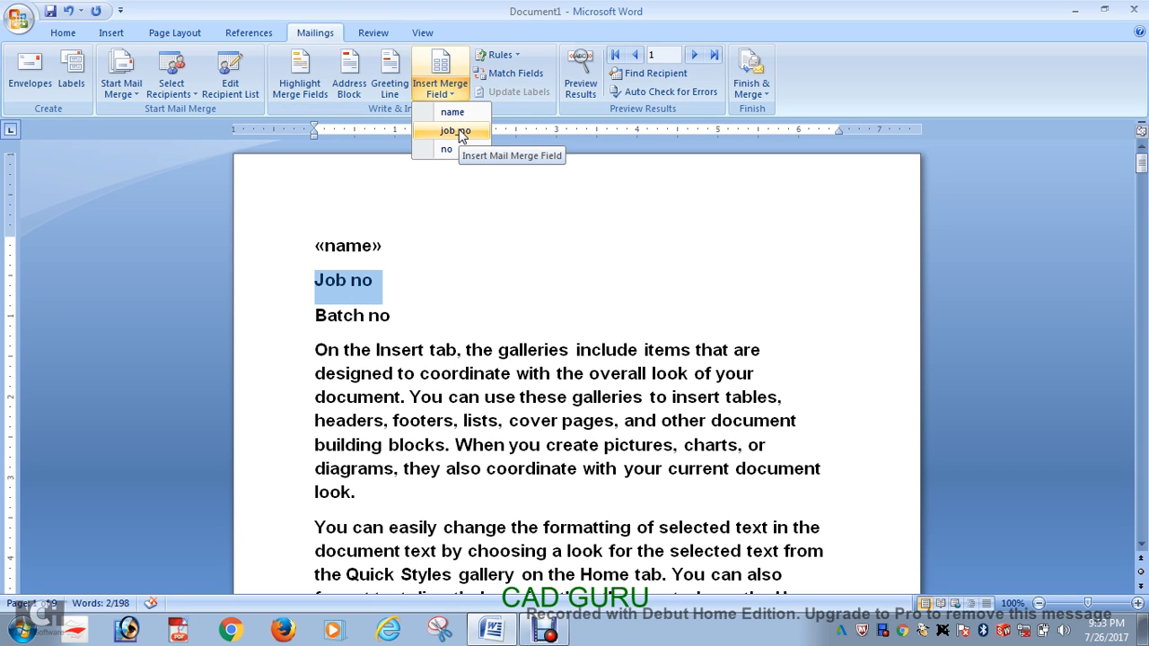
{"action": "left_click", "coordinate": [455, 131]}
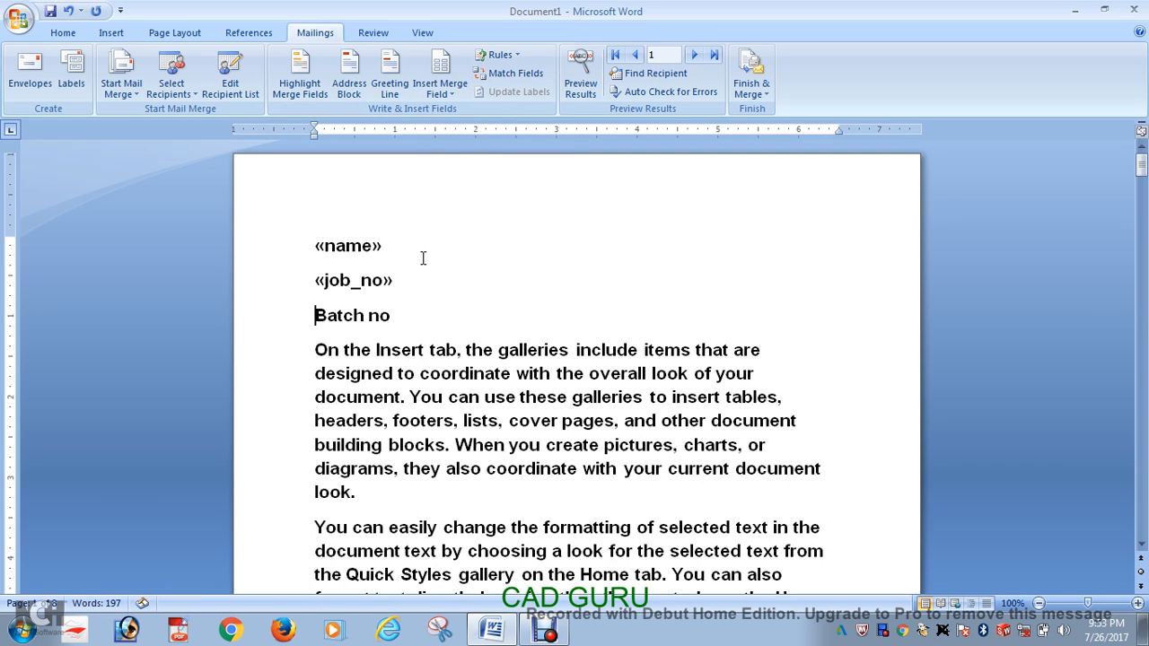
- Replace the Batch no text in the letter with the no merge field on its own line
{"action": "left_click_drag", "start_coordinate": [392, 316], "coordinate": [348, 325]}
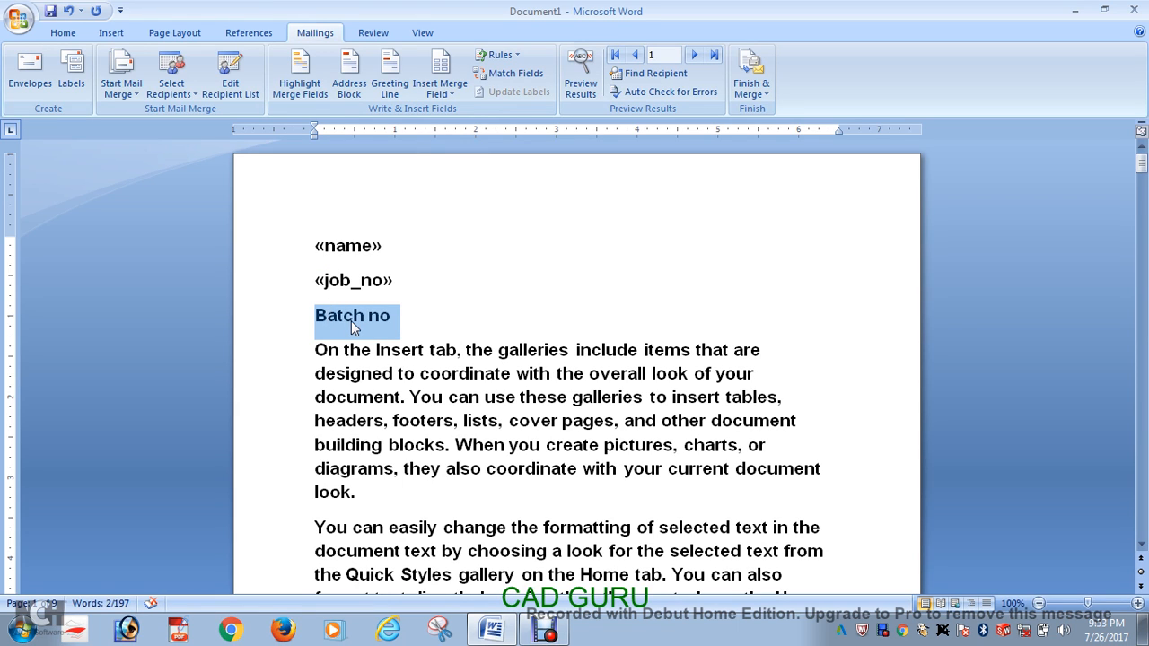
{"action": "left_click", "coordinate": [440, 90]}
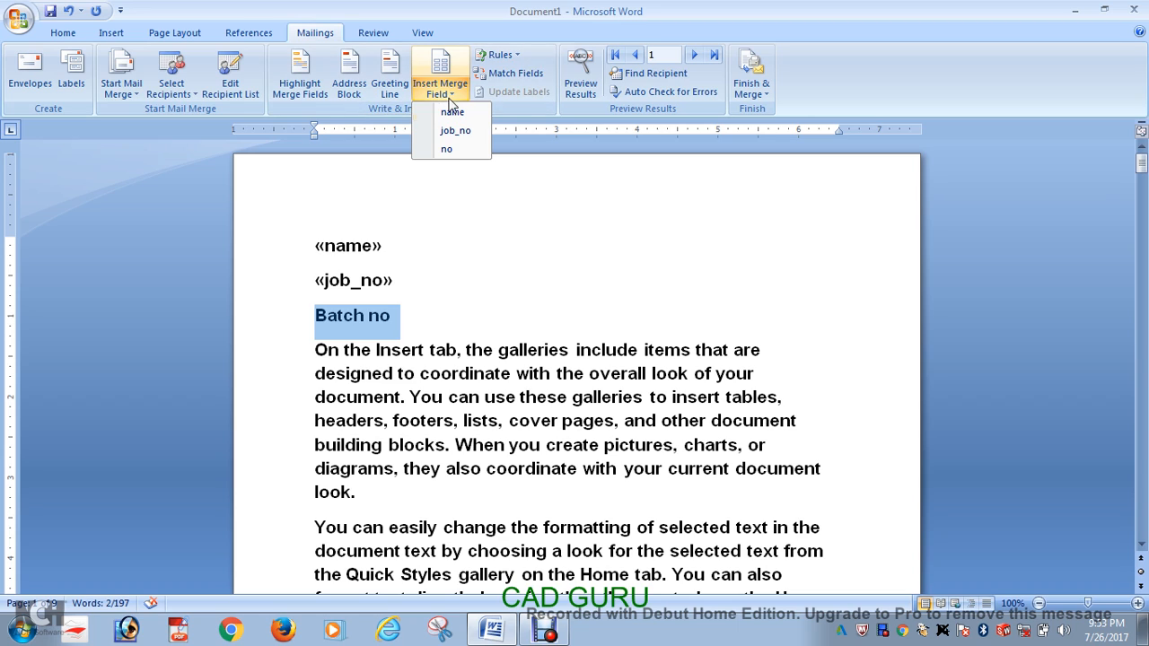
{"action": "left_click", "coordinate": [447, 150]}
{"action": "key", "text": "Return"}
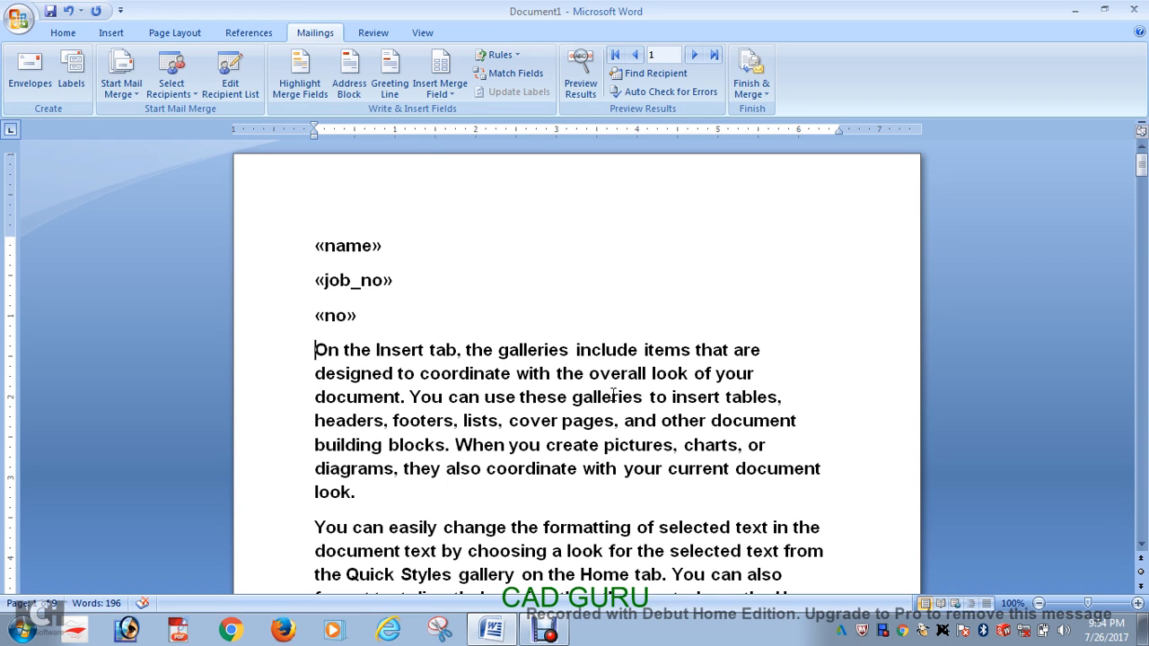
- Preview the merged letter for each recipient record from 1 to 9, and return to the field view
{"action": "left_click", "coordinate": [580, 87]}
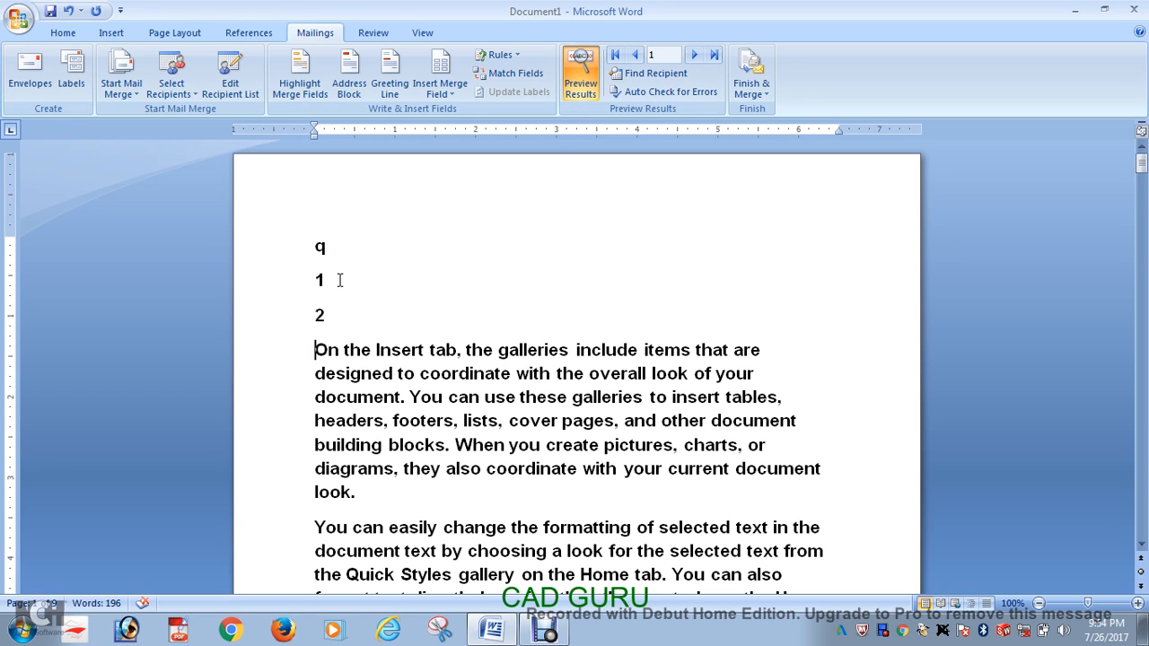
{"action": "left_click", "coordinate": [694, 56]}
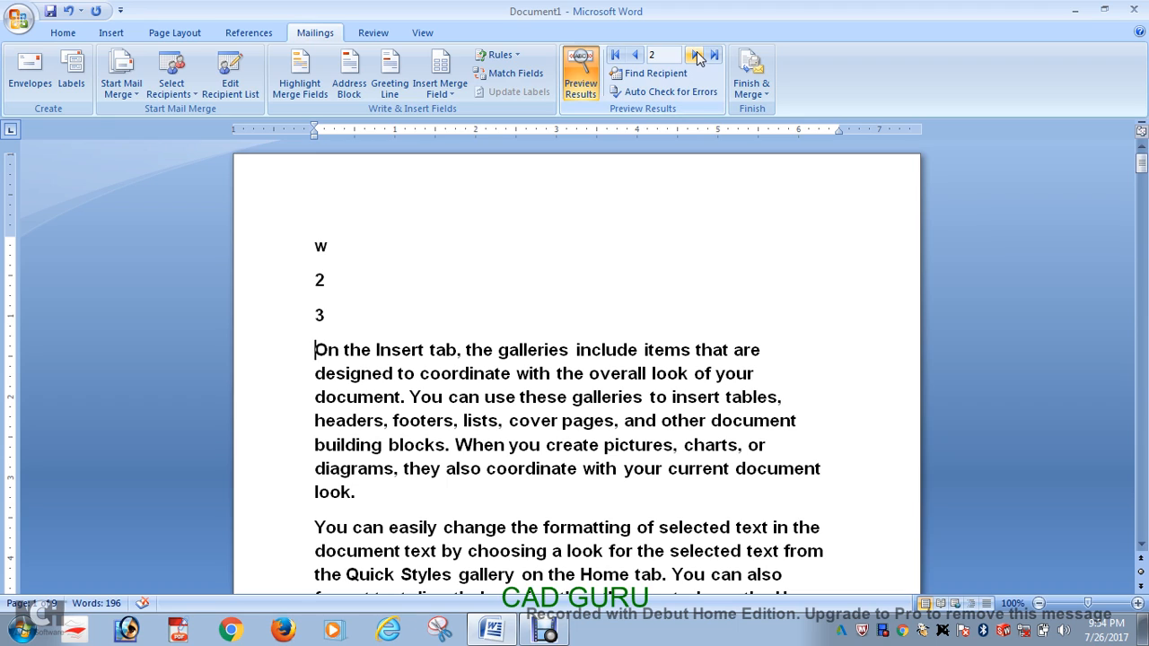
{"action": "left_click", "coordinate": [695, 56]}
{"action": "left_click", "coordinate": [696, 56]}
{"action": "left_click", "coordinate": [696, 56]}
{"action": "left_click", "coordinate": [696, 55]}
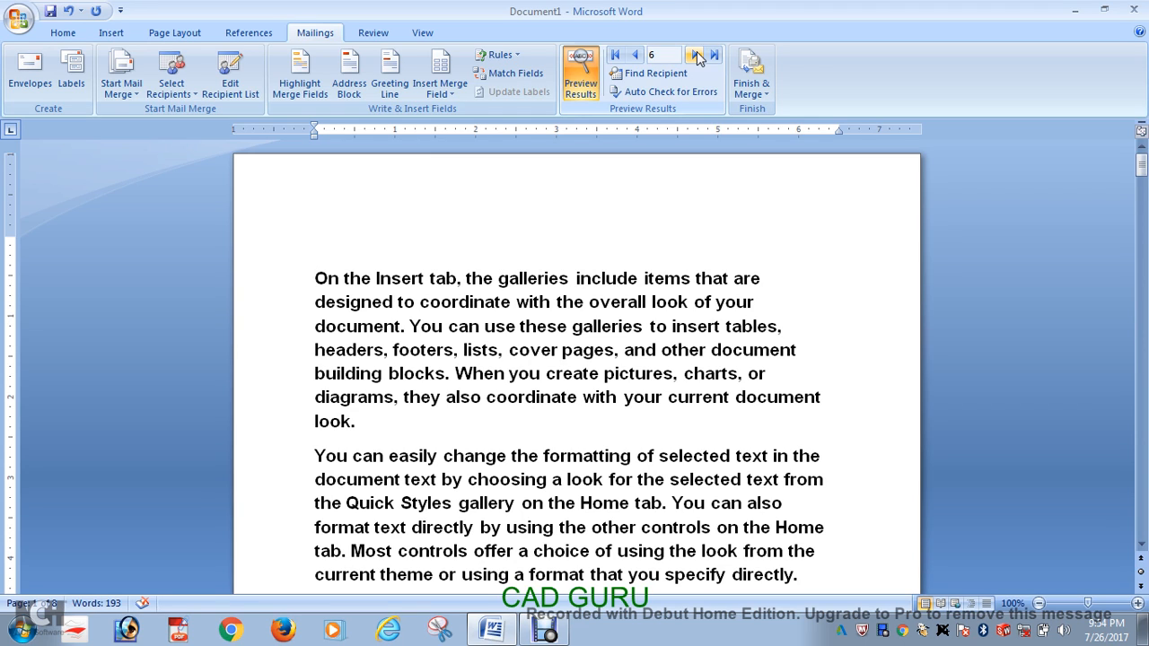
{"action": "left_click", "coordinate": [697, 55]}
{"action": "left_click", "coordinate": [696, 56]}
{"action": "left_click", "coordinate": [697, 56]}
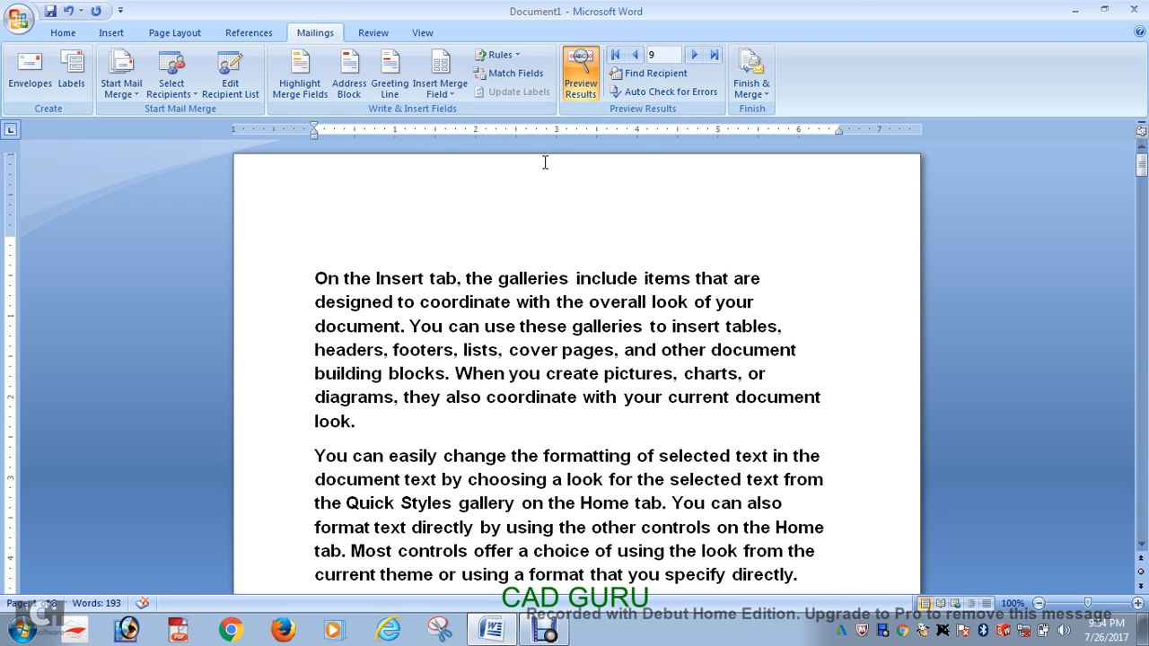
{"action": "left_click", "coordinate": [588, 87]}
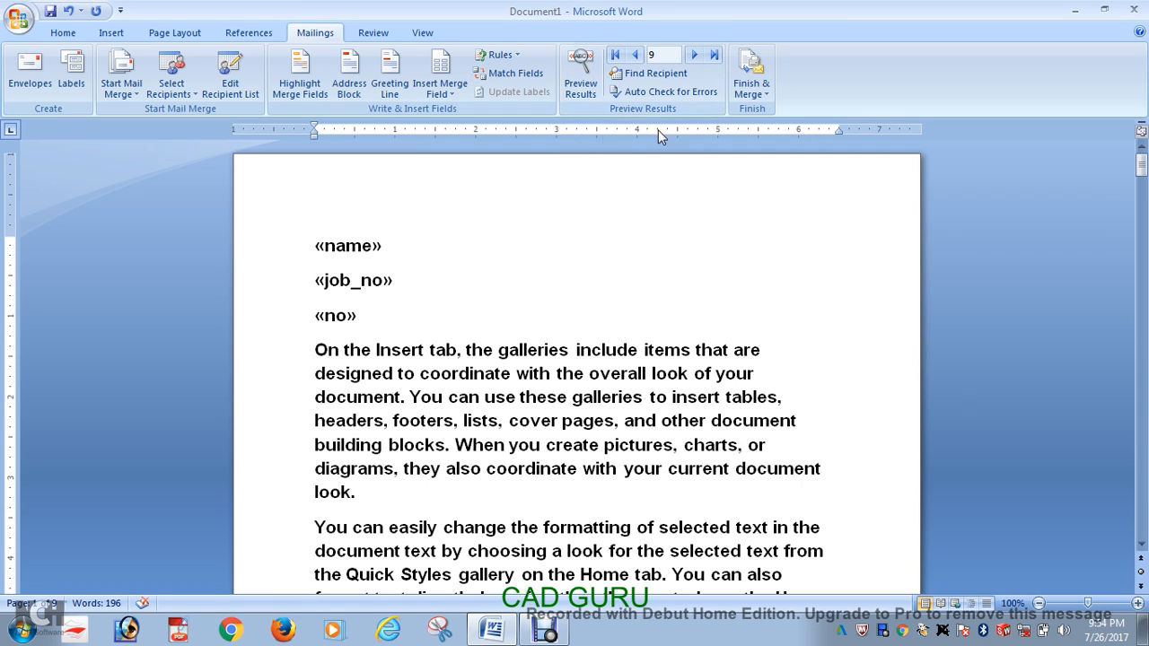
- Finish the merge by creating individual documents for all records in a new document
{"action": "left_click", "coordinate": [760, 106]}
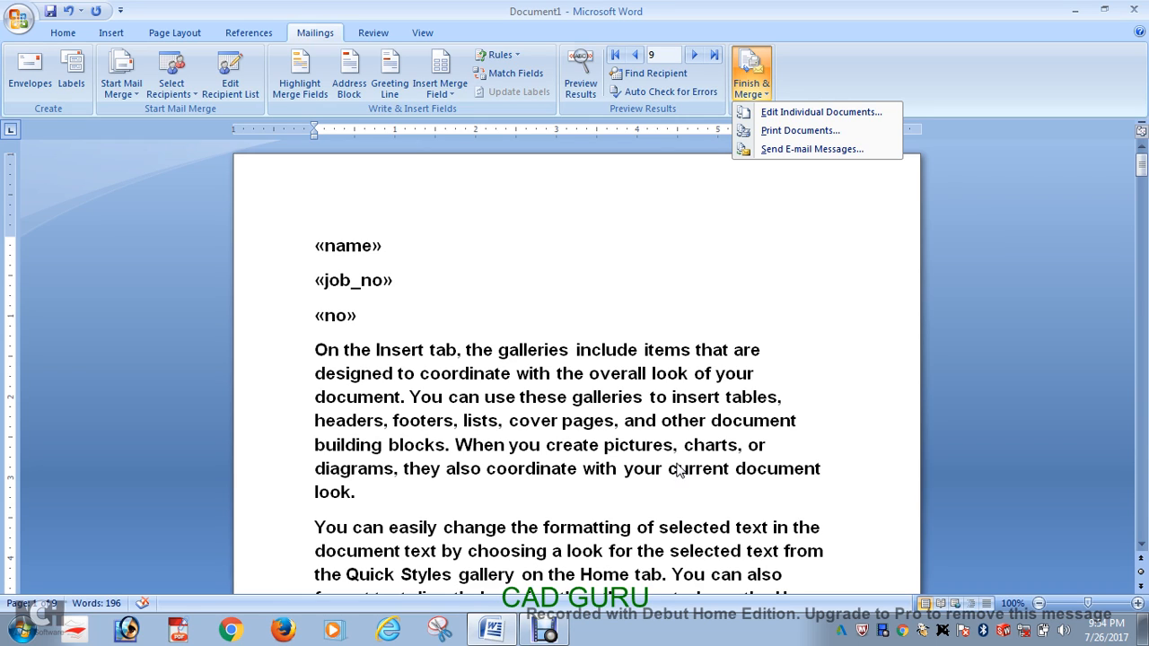
{"action": "left_click", "coordinate": [817, 113]}
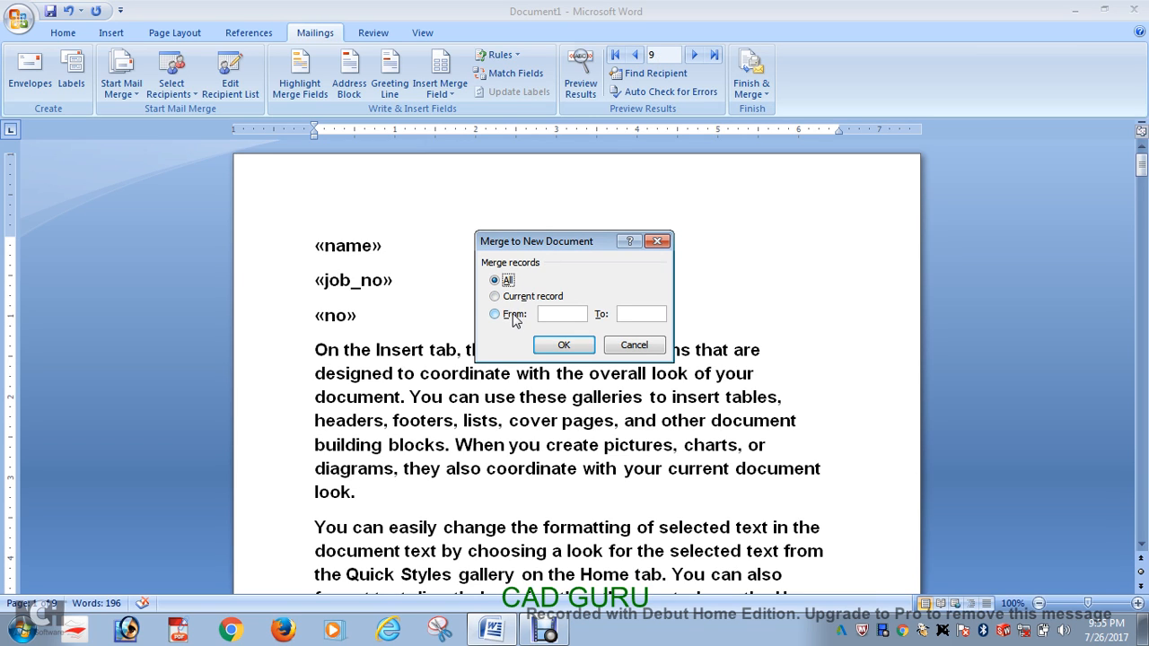
{"action": "left_click", "coordinate": [575, 347]}
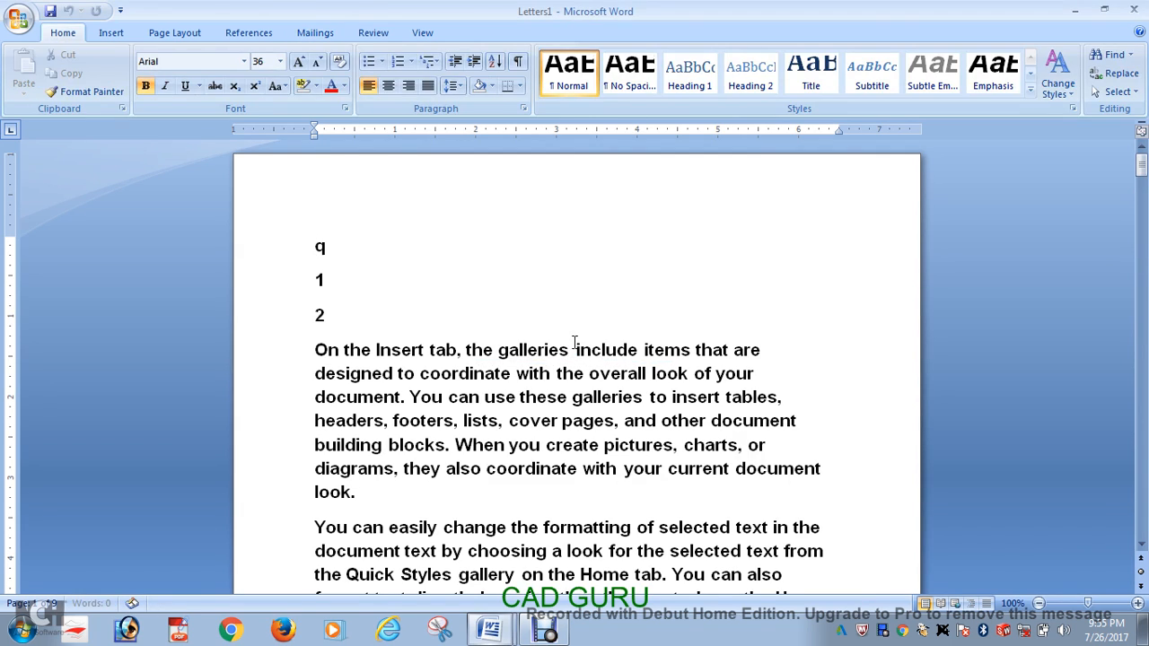
- Look through the merged letters document from the first letter onward to check each recipient's name, job number and batch number
{"action": "scroll", "coordinate": [814, 269], "scroll_direction": "down", "scroll_amount": 5}
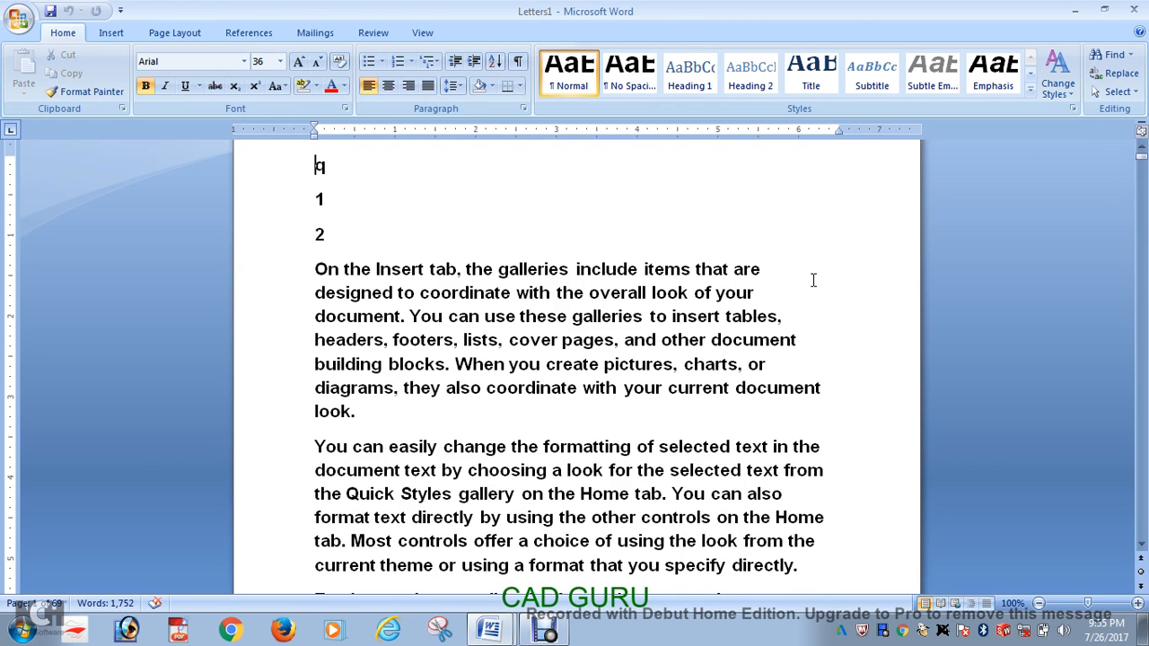
{"action": "scroll", "coordinate": [813, 265], "scroll_direction": "down", "scroll_amount": 10}
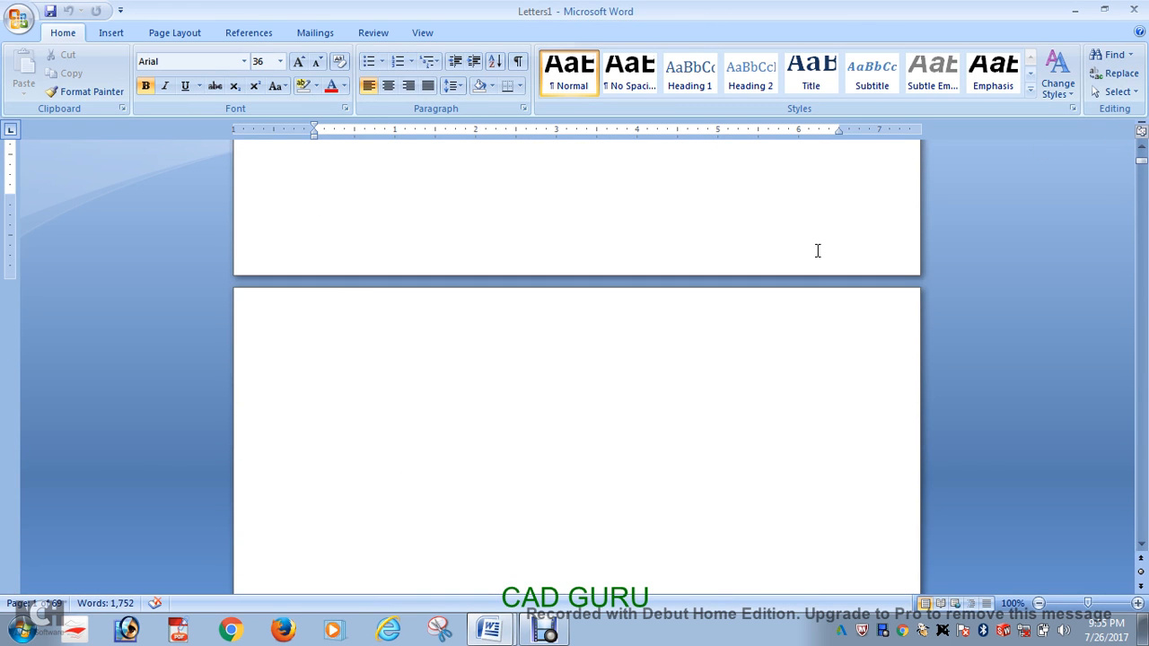
{"action": "scroll", "coordinate": [817, 250], "scroll_direction": "down", "scroll_amount": 15}
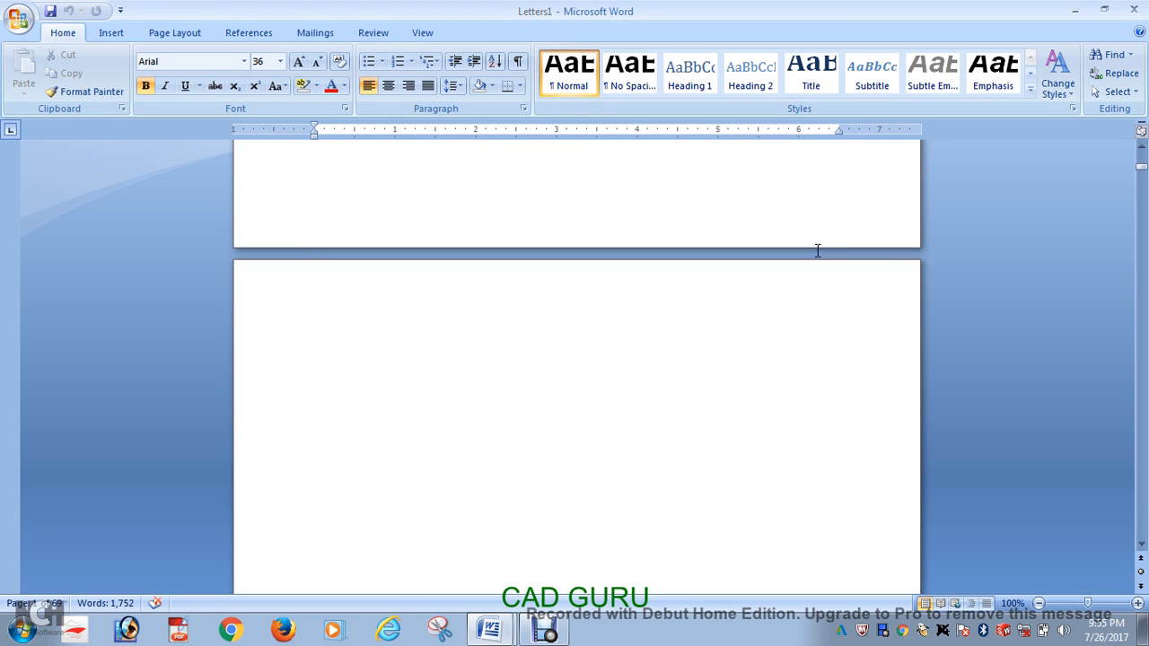
{"action": "scroll", "coordinate": [818, 250], "scroll_direction": "down", "scroll_amount": 10}
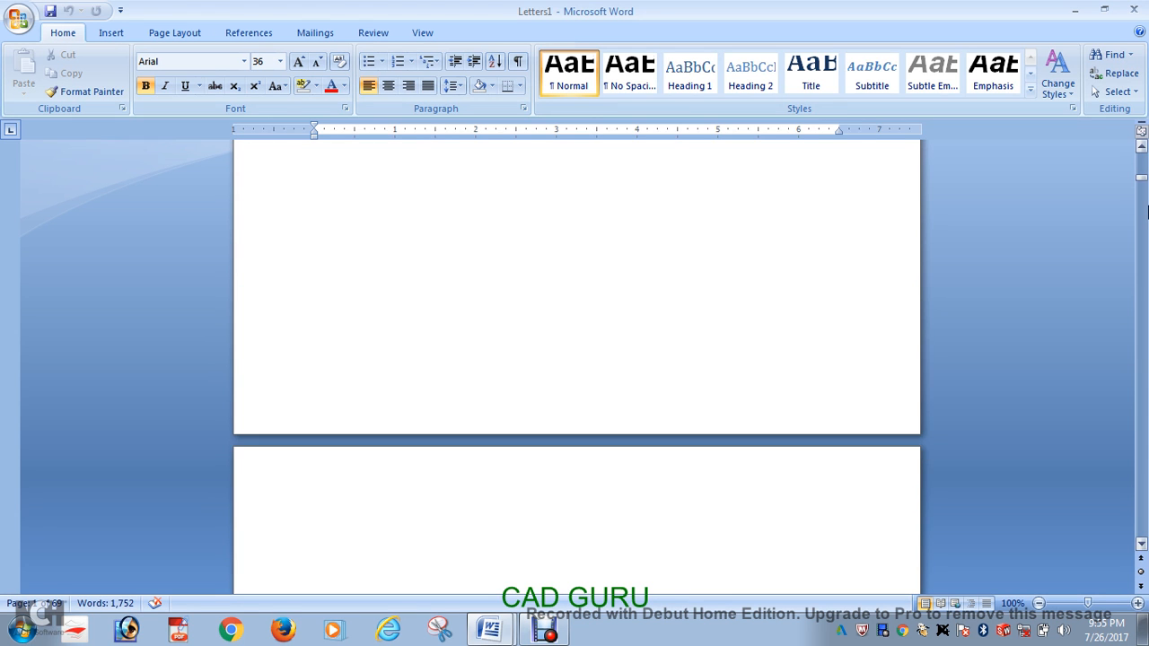
{"action": "left_click_drag", "start_coordinate": [1146, 192], "coordinate": [1142, 242]}
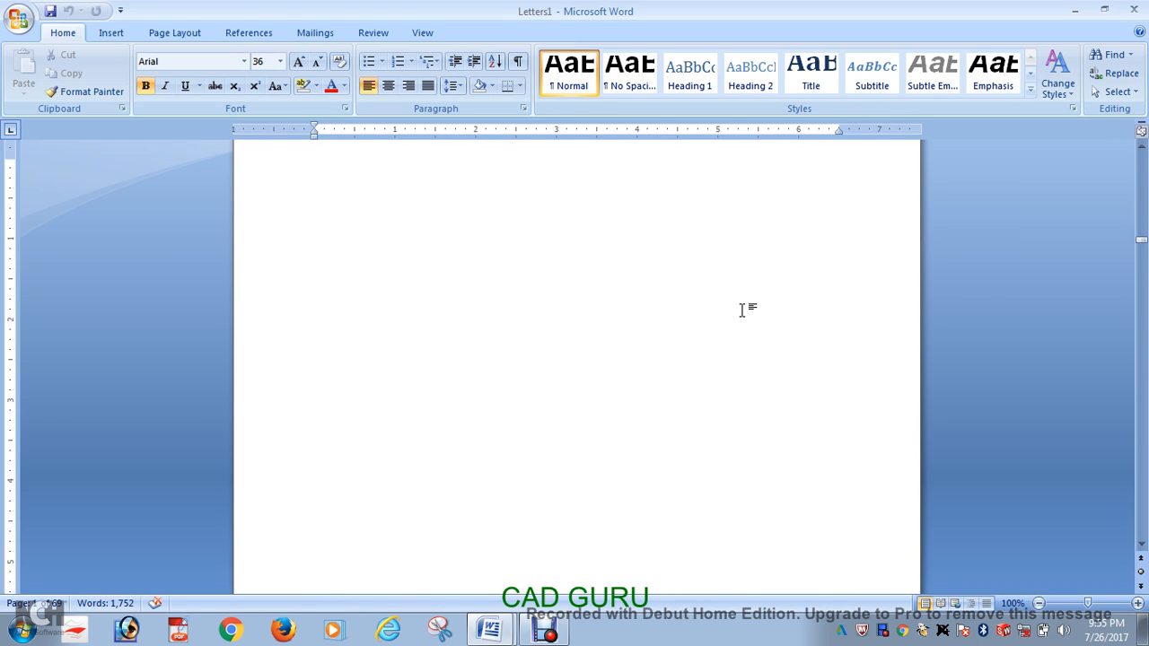
{"action": "key", "text": "Down"}
{"action": "key", "text": "Down"}
{"action": "key", "text": "Down"}
{"action": "key", "text": "Down"}
{"action": "key", "text": "Down"}
{"action": "key", "text": "Down"}
{"action": "key", "text": "Down"}
{"action": "key", "text": "Down"}
{"action": "key", "text": "Down"}
{"action": "key", "text": "Down"}
{"action": "key", "text": "Down"}
{"action": "key", "text": "Down"}
{"action": "key", "text": "Down"}
{"action": "key", "text": "Down"}
{"action": "key", "text": "Down"}
{"action": "key", "text": "Down"}
{"action": "key", "text": "Down"}
{"action": "key", "text": "Down"}
{"action": "key", "text": "Down"}
{"action": "key", "text": "Down"}
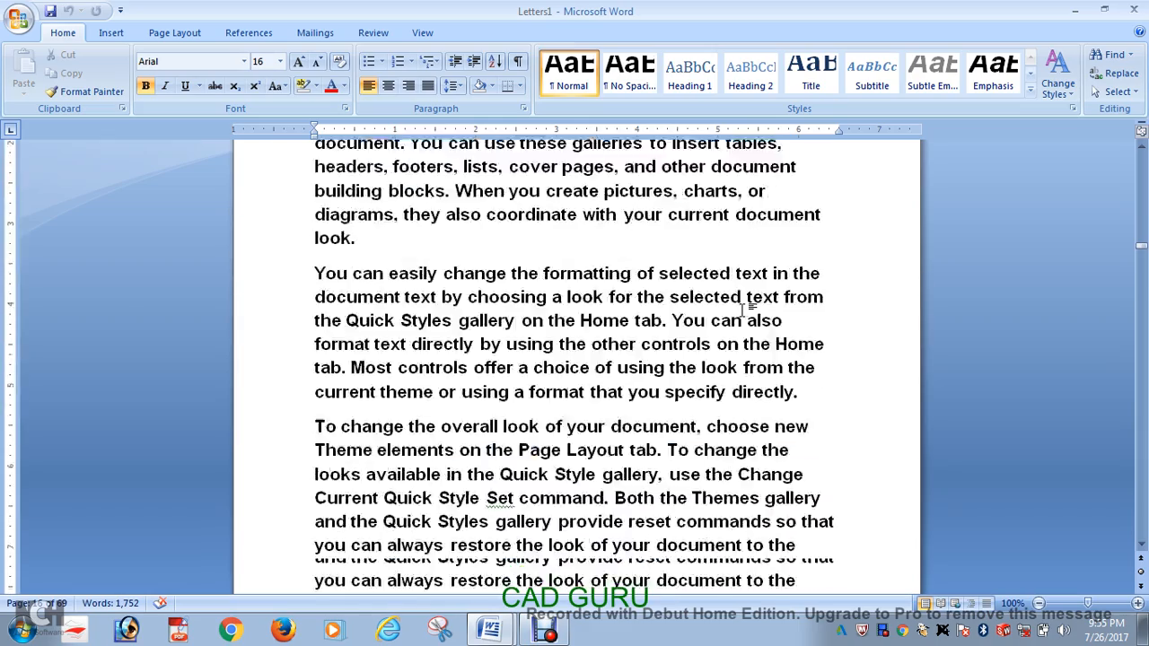
{"action": "key", "text": "Down"}
{"action": "key", "text": "Down"}
{"action": "key", "text": "Down"}
{"action": "key", "text": "Down"}
{"action": "key", "text": "Down"}
{"action": "key", "text": "Down"}
{"action": "key", "text": "Down"}
{"action": "key", "text": "Down"}
{"action": "key", "text": "Down"}
{"action": "key", "text": "Down"}
{"action": "key", "text": "Down"}
{"action": "key", "text": "Down"}
{"action": "key", "text": "Down"}
{"action": "key", "text": "Down"}
{"action": "key", "text": "Down"}
{"action": "key", "text": "Down"}
{"action": "key", "text": "Down"}
{"action": "key", "text": "Down"}
{"action": "key", "text": "Down"}
{"action": "key", "text": "Down"}
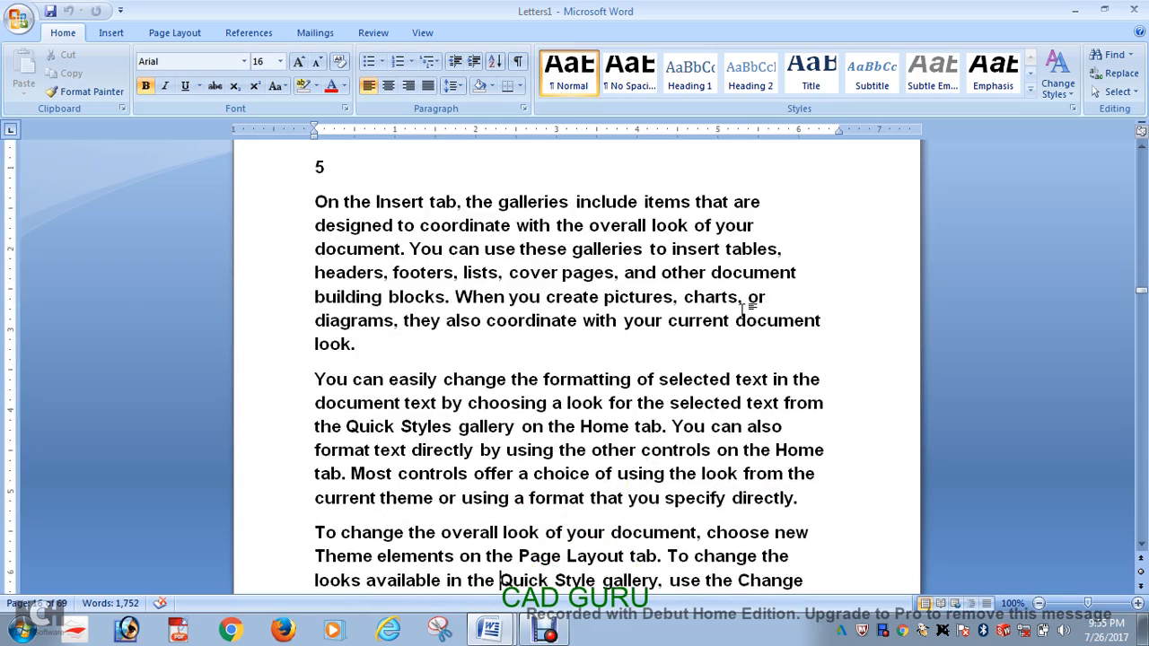
{"action": "key", "text": "Down"}
{"action": "key", "text": "Down"}
{"action": "key", "text": "Down"}
{"action": "key", "text": "Down"}
{"action": "key", "text": "Down"}
{"action": "key", "text": "Down"}
{"action": "key", "text": "Down"}
{"action": "key", "text": "Down"}
{"action": "key", "text": "Down"}
{"action": "key", "text": "Down"}
{"action": "key", "text": "Down"}
{"action": "key", "text": "Down"}
{"action": "key", "text": "Down"}
{"action": "key", "text": "Down"}
{"action": "key", "text": "Down"}
{"action": "key", "text": "Down"}
{"action": "key", "text": "Down"}
{"action": "key", "text": "Down"}
{"action": "key", "text": "Down"}
{"action": "key", "text": "Down"}
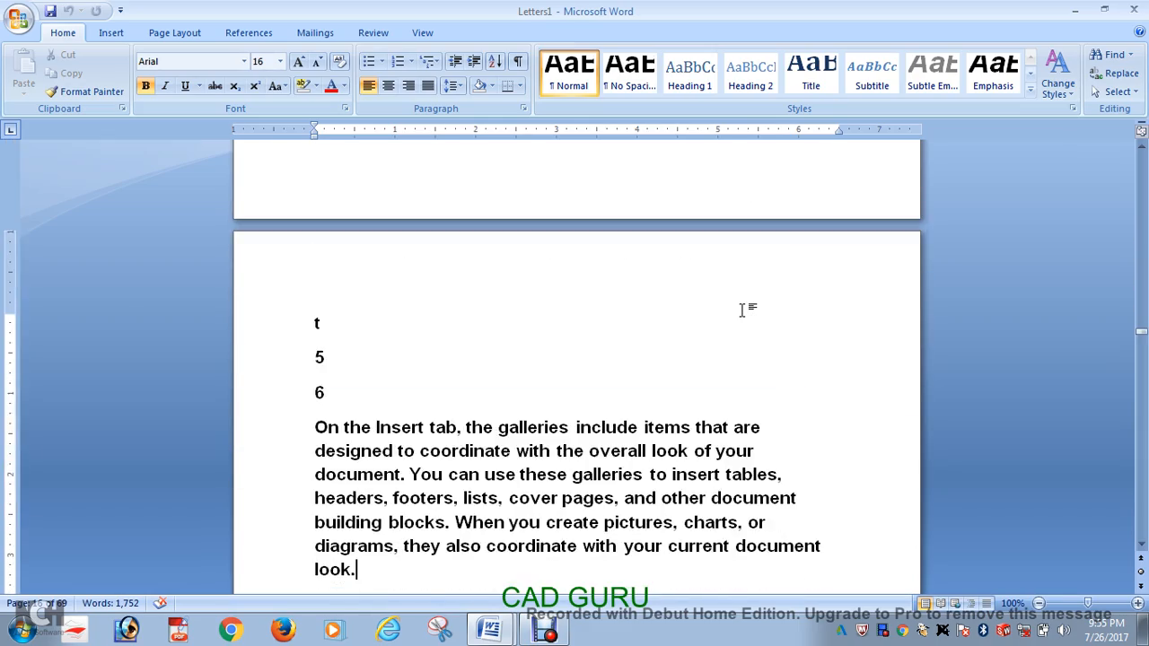
{"action": "key", "text": "Down"}
{"action": "key", "text": "Down"}
{"action": "key", "text": "Down"}
{"action": "key", "text": "Down"}
{"action": "key", "text": "Down"}
{"action": "key", "text": "Down"}
{"action": "key", "text": "Down"}
{"action": "key", "text": "Down"}
{"action": "key", "text": "Down"}
{"action": "key", "text": "Down"}
{"action": "key", "text": "Down"}
{"action": "key", "text": "Down"}
{"action": "key", "text": "Down"}
{"action": "key", "text": "Down"}
{"action": "key", "text": "Down"}
{"action": "key", "text": "Down"}
{"action": "key", "text": "Down"}
{"action": "key", "text": "Down"}
{"action": "key", "text": "Down"}
{"action": "key", "text": "Down"}
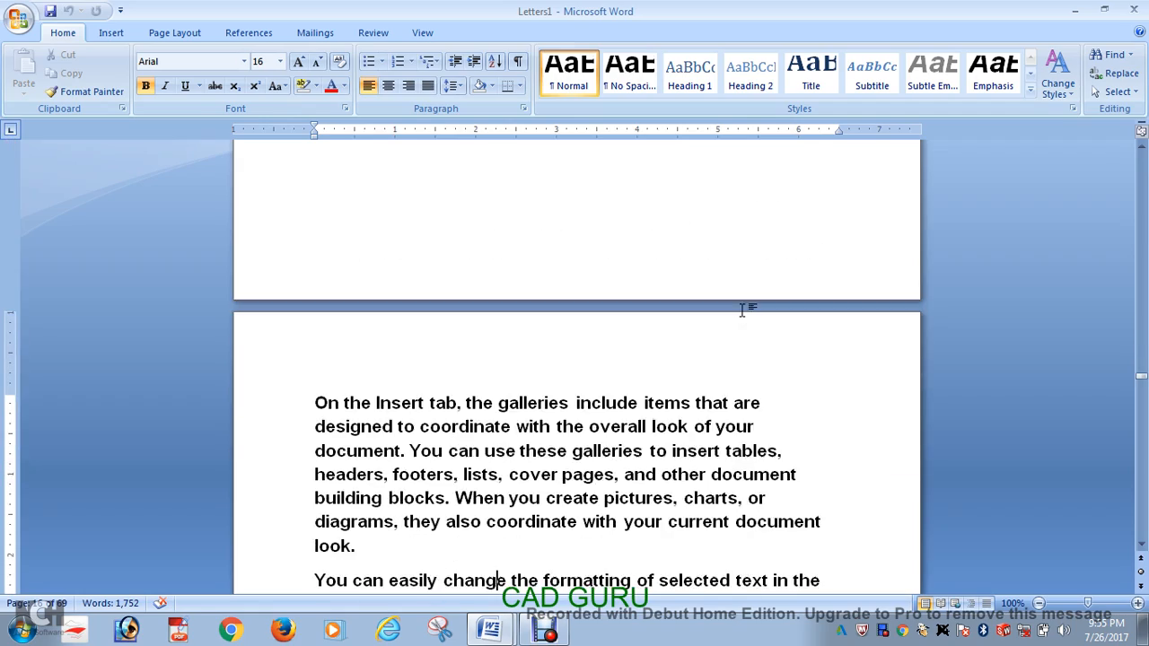
{"action": "key", "text": "Down"}
{"action": "key", "text": "Down"}
{"action": "key", "text": "Down"}
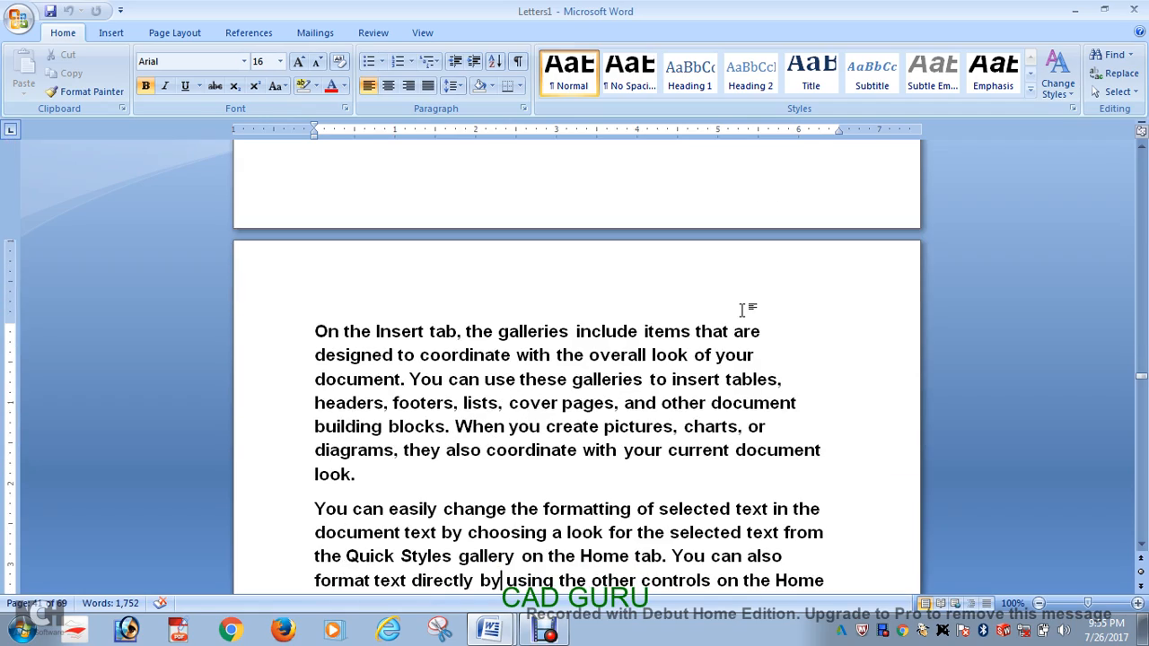
{"action": "key", "text": "Down"}
{"action": "key", "text": "Down"}
{"action": "key", "text": "Down"}
{"action": "key", "text": "Down"}
{"action": "key", "text": "Down"}
{"action": "key", "text": "Down"}
{"action": "key", "text": "Down"}
{"action": "key", "text": "Down"}
{"action": "key", "text": "Down"}
{"action": "key", "text": "Down"}
{"action": "key", "text": "Down"}
{"action": "key", "text": "Down"}
{"action": "key", "text": "Down"}
{"action": "key", "text": "Down"}
{"action": "key", "text": "Down"}
{"action": "key", "text": "Down"}
{"action": "key", "text": "Down"}
{"action": "key", "text": "Down"}
{"action": "key", "text": "Down"}
{"action": "key", "text": "Down"}
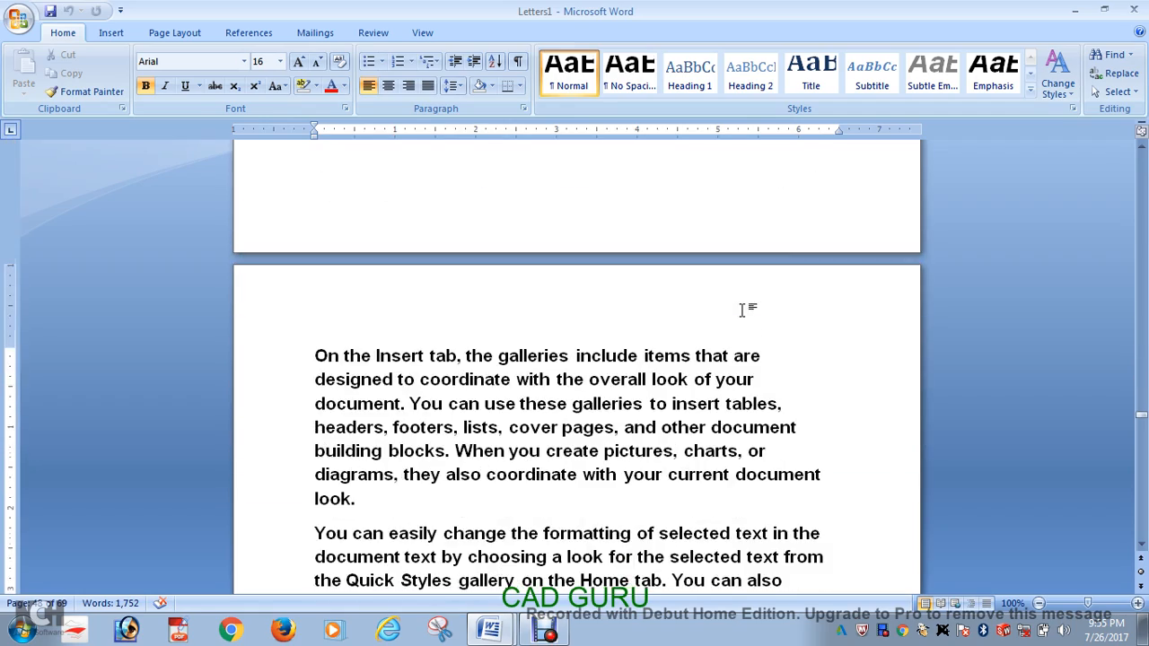
{"action": "key", "text": "Down"}
{"action": "key", "text": "Down"}
{"action": "key", "text": "Down"}
{"action": "key", "text": "Down"}
{"action": "key", "text": "Down"}
{"action": "key", "text": "Down"}
{"action": "key", "text": "Down"}
{"action": "key", "text": "Down"}
{"action": "key", "text": "Down"}
{"action": "key", "text": "Down"}
{"action": "key", "text": "Down"}
{"action": "key", "text": "Down"}
{"action": "key", "text": "Down"}
{"action": "key", "text": "Down"}
{"action": "key", "text": "Down"}
{"action": "key", "text": "Down"}
{"action": "key", "text": "Down"}
{"action": "key", "text": "Down"}
{"action": "key", "text": "Down"}
{"action": "key", "text": "Down"}
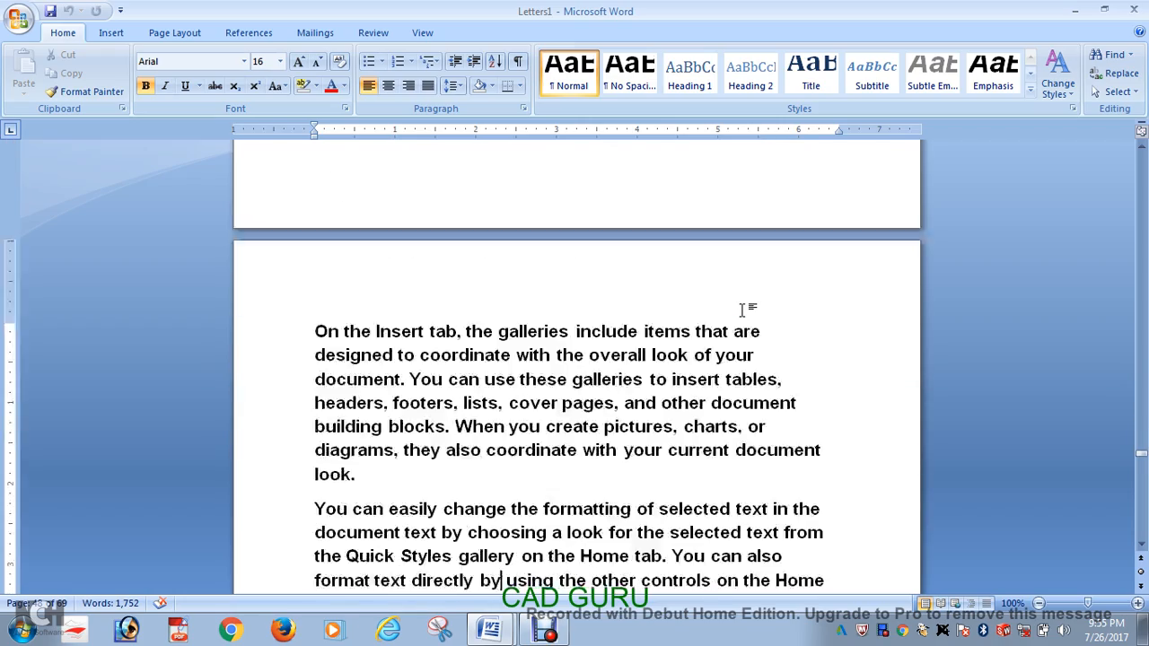
{"action": "key", "text": "Down"}
{"action": "key", "text": "Down"}
{"action": "key", "text": "Down"}
{"action": "key", "text": "Down"}
{"action": "key", "text": "Down"}
{"action": "key", "text": "Down"}
{"action": "key", "text": "Down"}
{"action": "key", "text": "Down"}
{"action": "key", "text": "Down"}
{"action": "key", "text": "Down"}
{"action": "key", "text": "Down"}
{"action": "key", "text": "Down"}
{"action": "key", "text": "Down"}
{"action": "key", "text": "Down"}
{"action": "key", "text": "Down"}
{"action": "key", "text": "Down"}
{"action": "key", "text": "Down"}
{"action": "key", "text": "Down"}
{"action": "key", "text": "Down"}
{"action": "key", "text": "Down"}
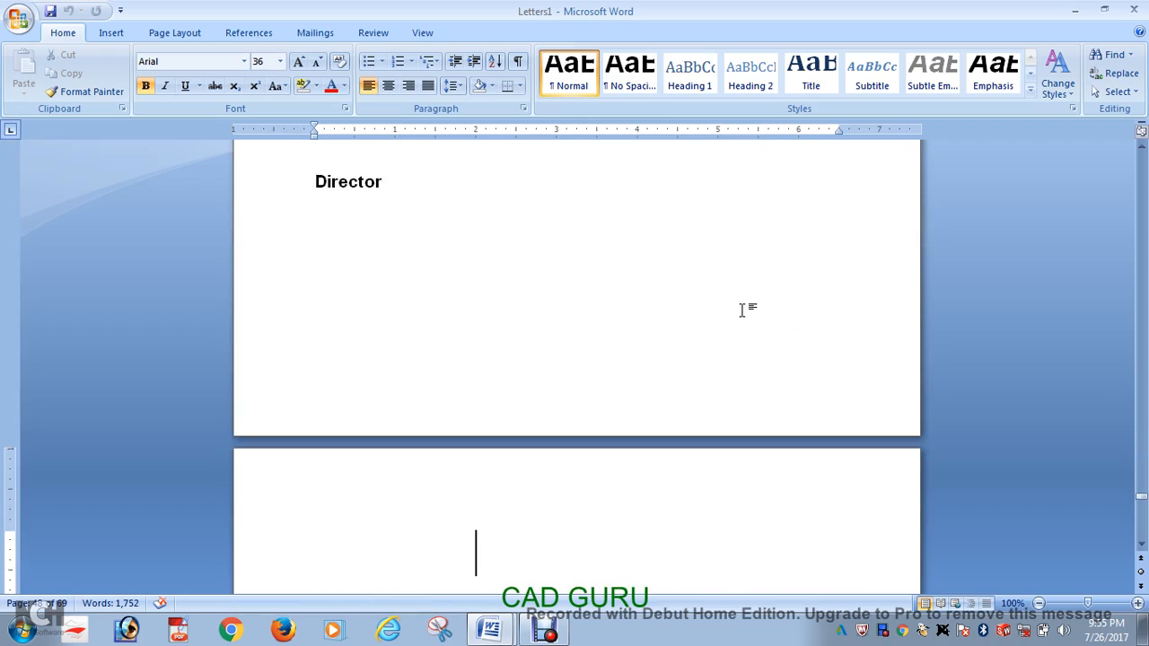
- Look through the remaining merged letters to the end of the document and return to the first letter
{"action": "key", "text": "Down"}
{"action": "key", "text": "Down"}
{"action": "key", "text": "Down"}
{"action": "key", "text": "Down"}
{"action": "key", "text": "Down"}
{"action": "key", "text": "Down"}
{"action": "key", "text": "Down"}
{"action": "key", "text": "Down"}
{"action": "key", "text": "Down"}
{"action": "key", "text": "Down"}
{"action": "key", "text": "Down"}
{"action": "key", "text": "Down"}
{"action": "key", "text": "Down"}
{"action": "key", "text": "Down"}
{"action": "key", "text": "Down"}
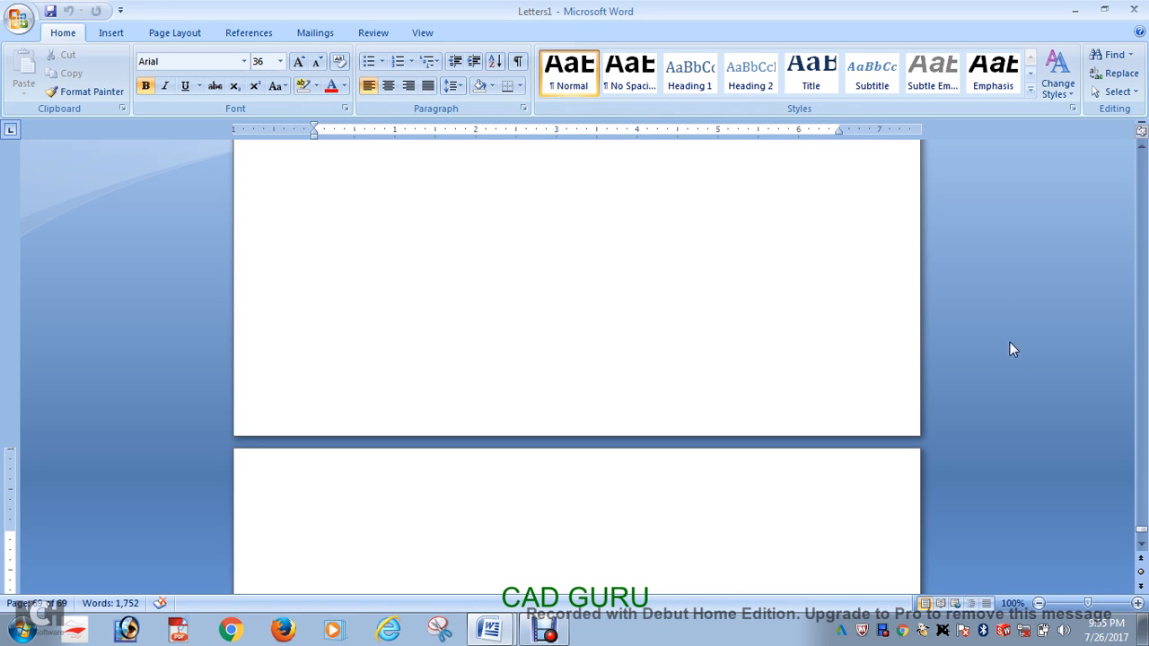
{"action": "left_click", "coordinate": [1143, 522]}
{"action": "left_click_drag", "start_coordinate": [1143, 520], "coordinate": [1129, 187]}
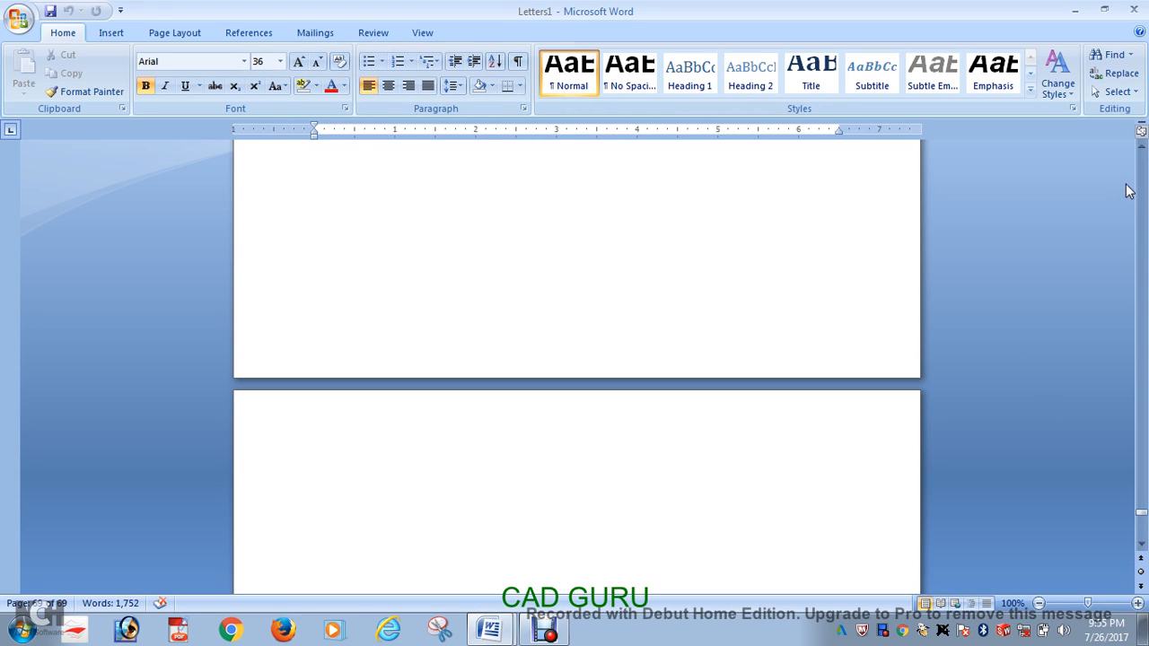
{"action": "left_click", "coordinate": [1142, 504]}
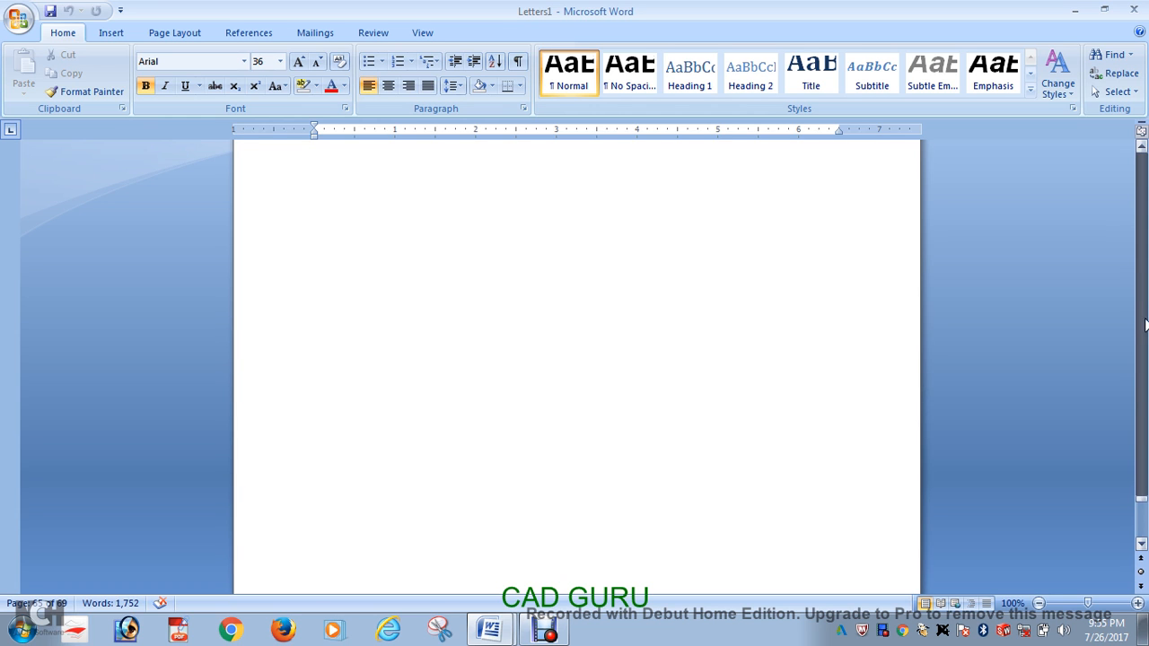
{"action": "left_click_drag", "start_coordinate": [1143, 492], "coordinate": [1133, 148]}
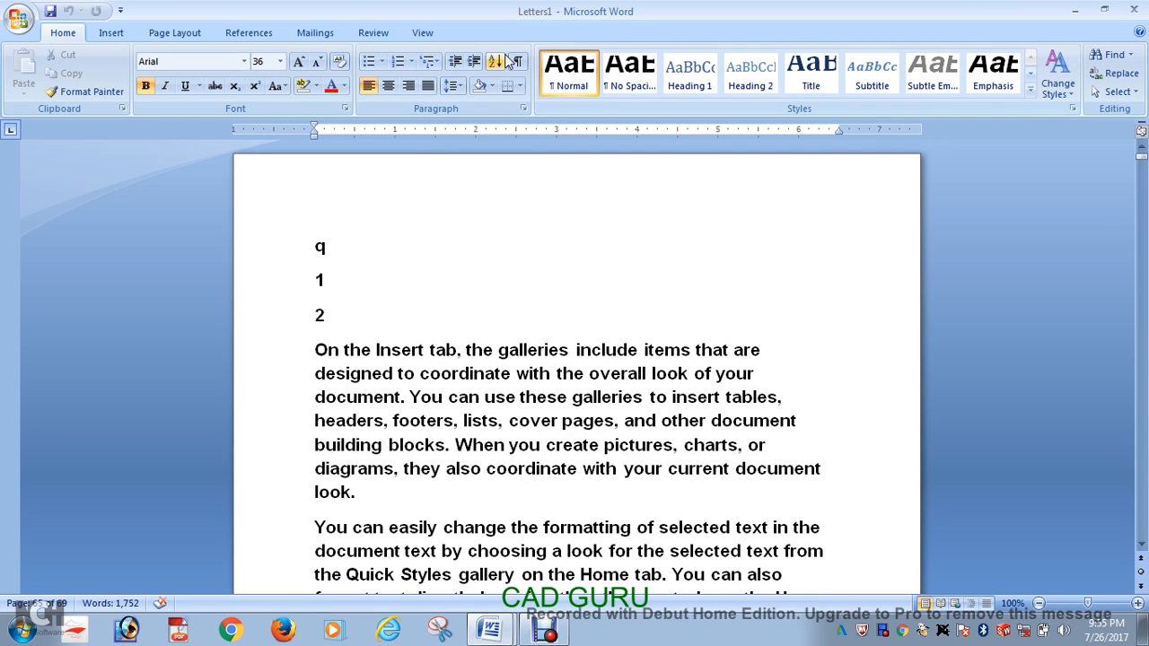
- Switch back to the main letter with the merge fields and show the choices for selecting recipients
{"action": "left_click", "coordinate": [357, 33]}
{"action": "left_click", "coordinate": [322, 33]}
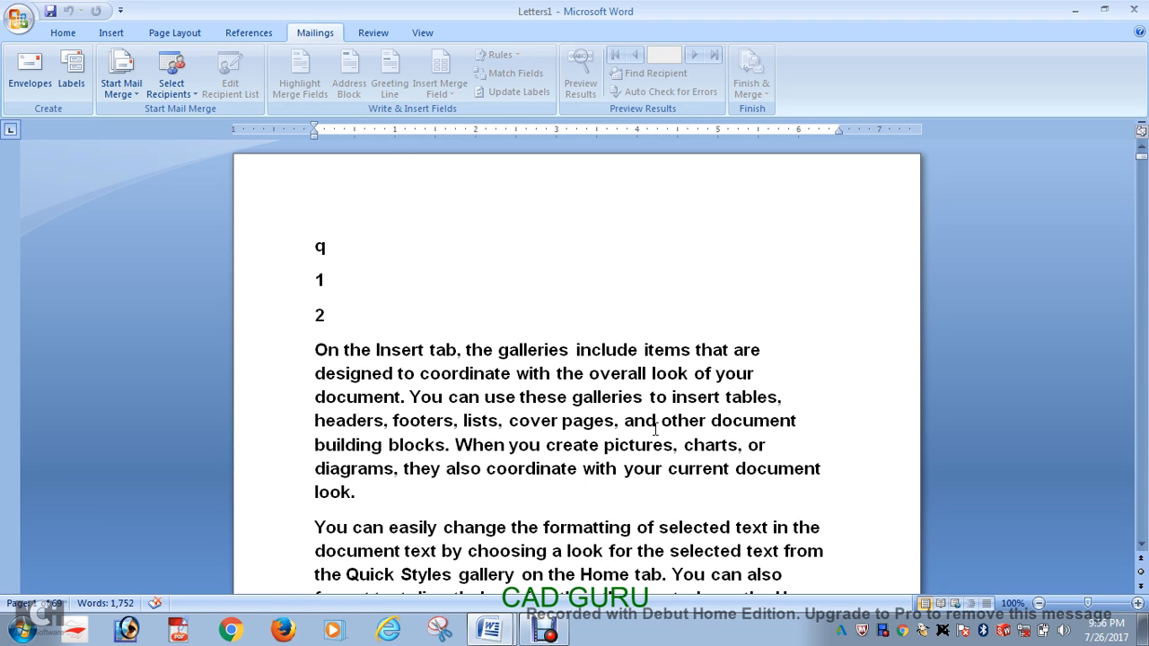
{"action": "left_click", "coordinate": [495, 634]}
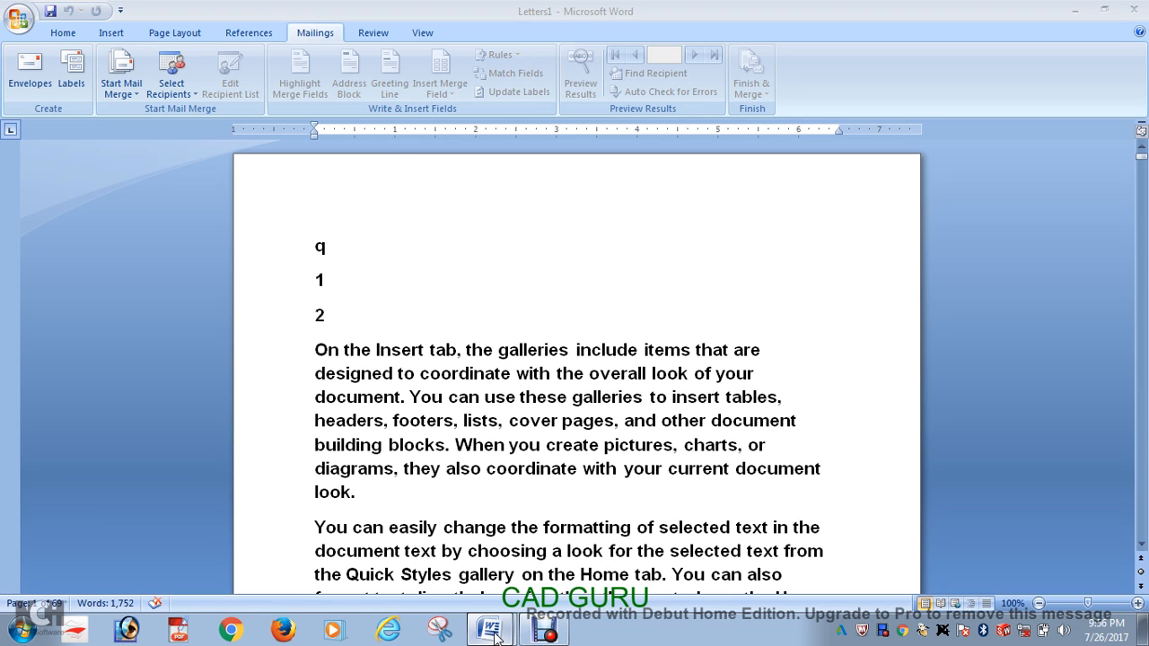
{"action": "left_click", "coordinate": [483, 558]}
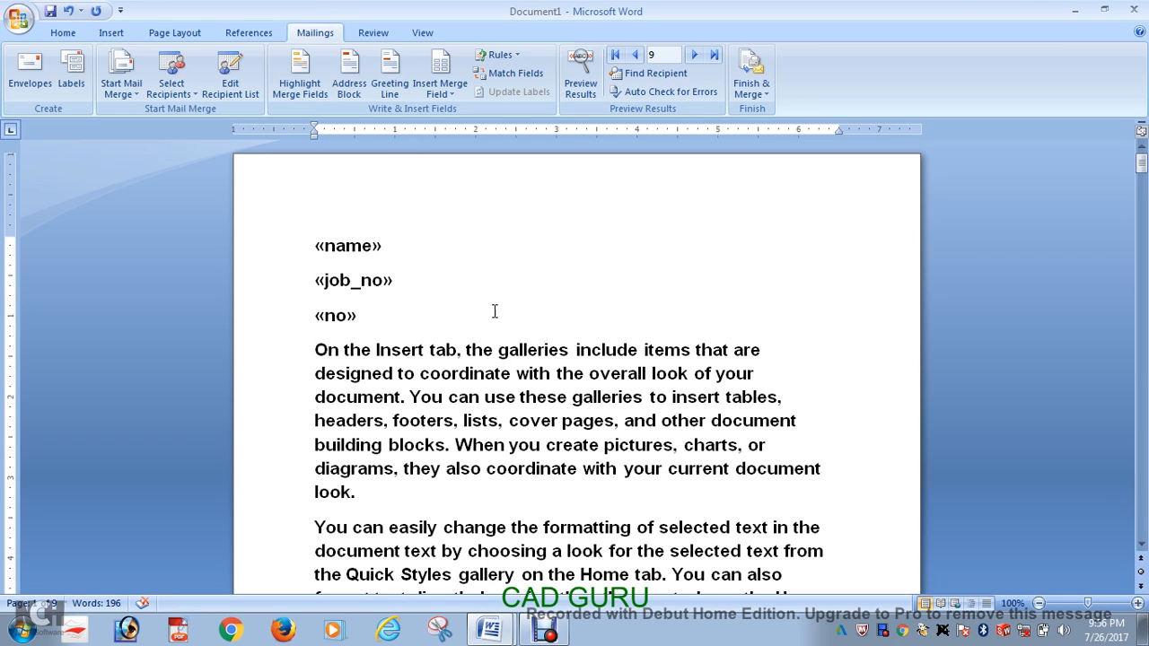
{"action": "left_click", "coordinate": [187, 96]}
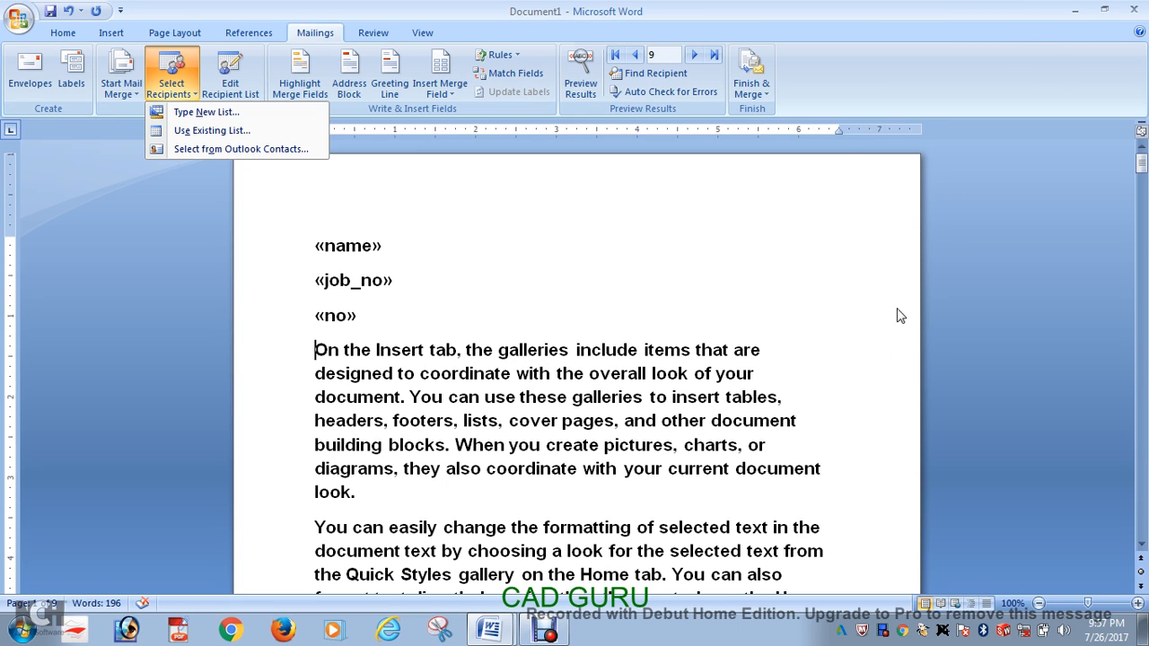
{"action": "left_click", "coordinate": [545, 630]}
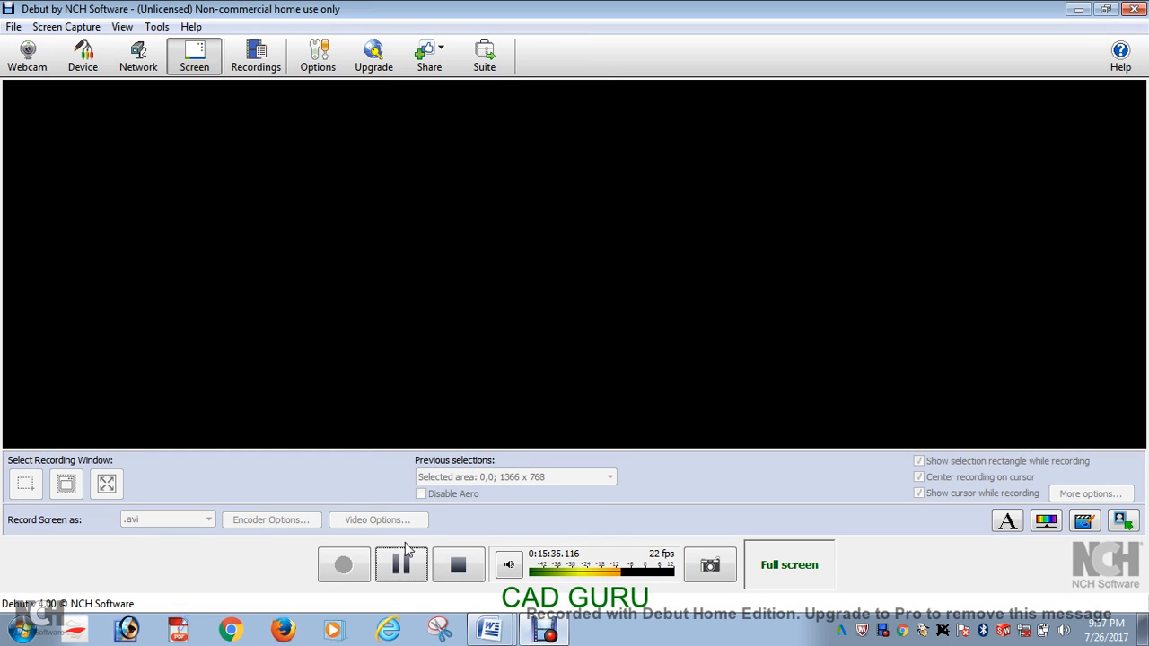